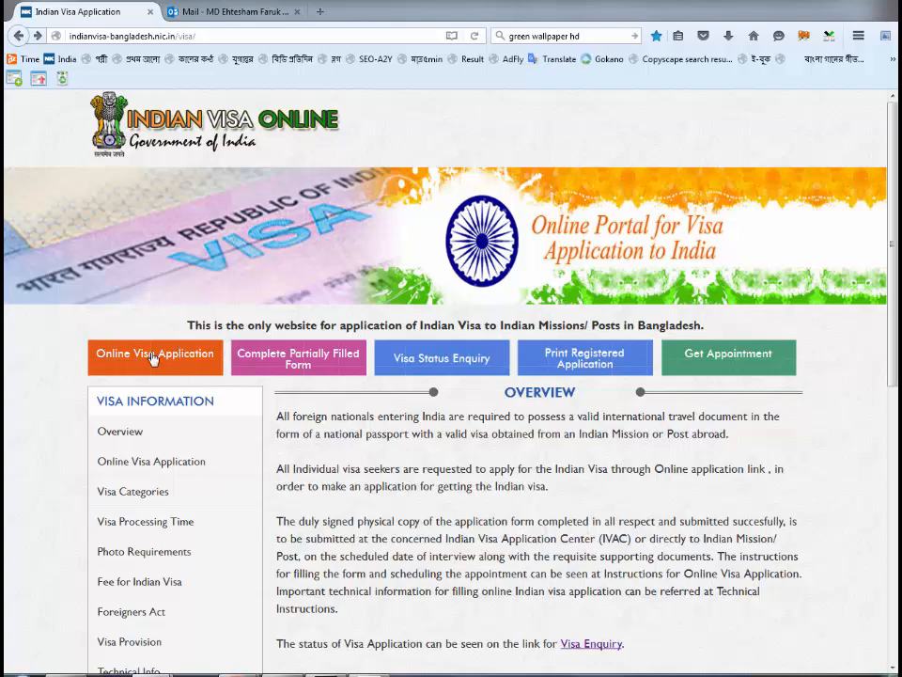
- Open the Online Visa Application form in a new tab from the portal home page
{"action": "left_click", "coordinate": [153, 356]}
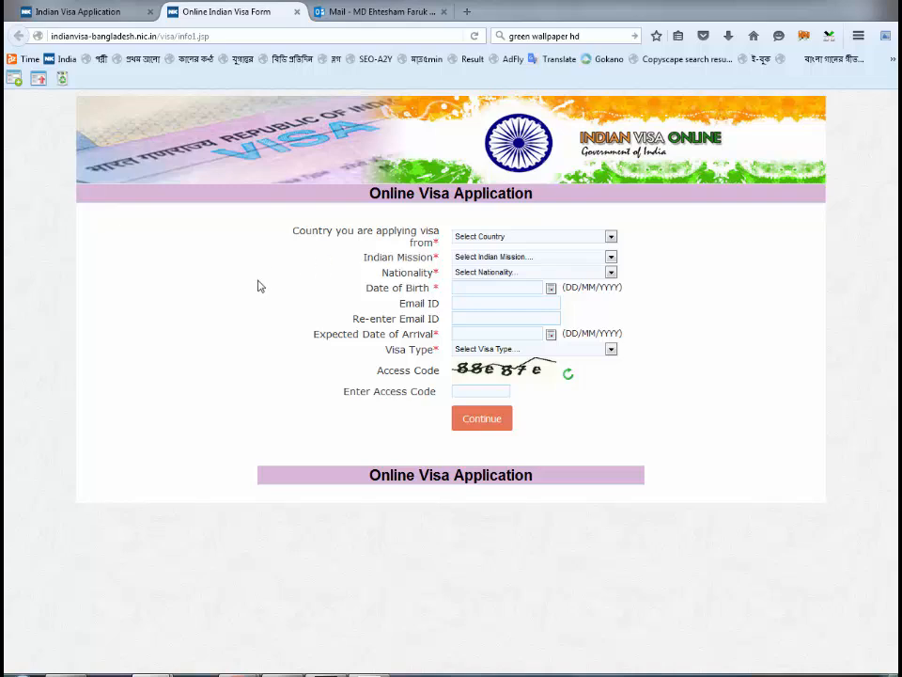
- Set Country to BANGLADESH, Indian Mission to BANGLADESH-DHAKA and Nationality to BANGLADESH
{"action": "left_click", "coordinate": [506, 243]}
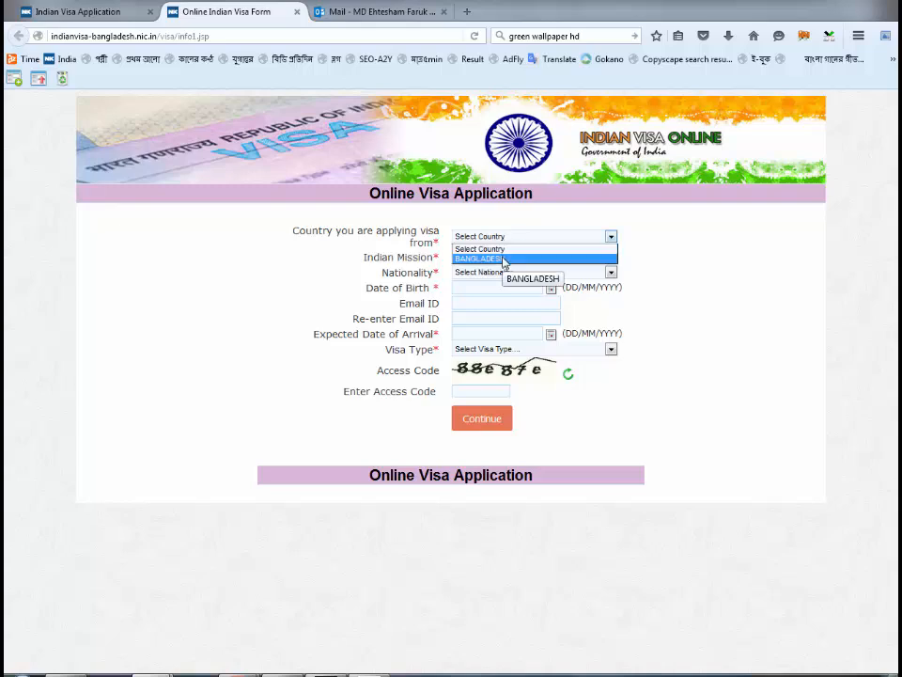
{"action": "left_click", "coordinate": [503, 258]}
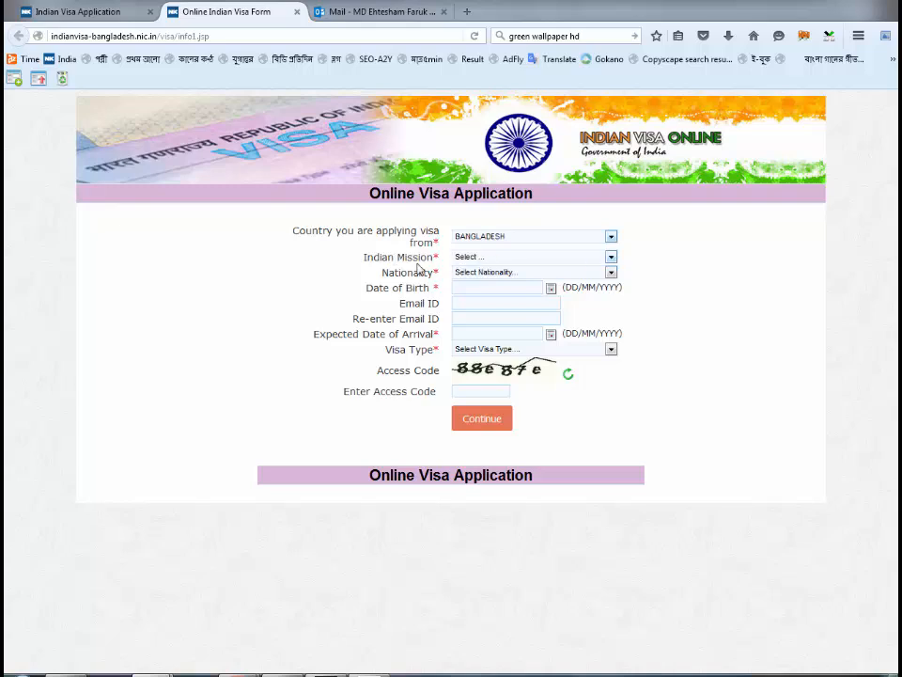
{"action": "left_click", "coordinate": [480, 262]}
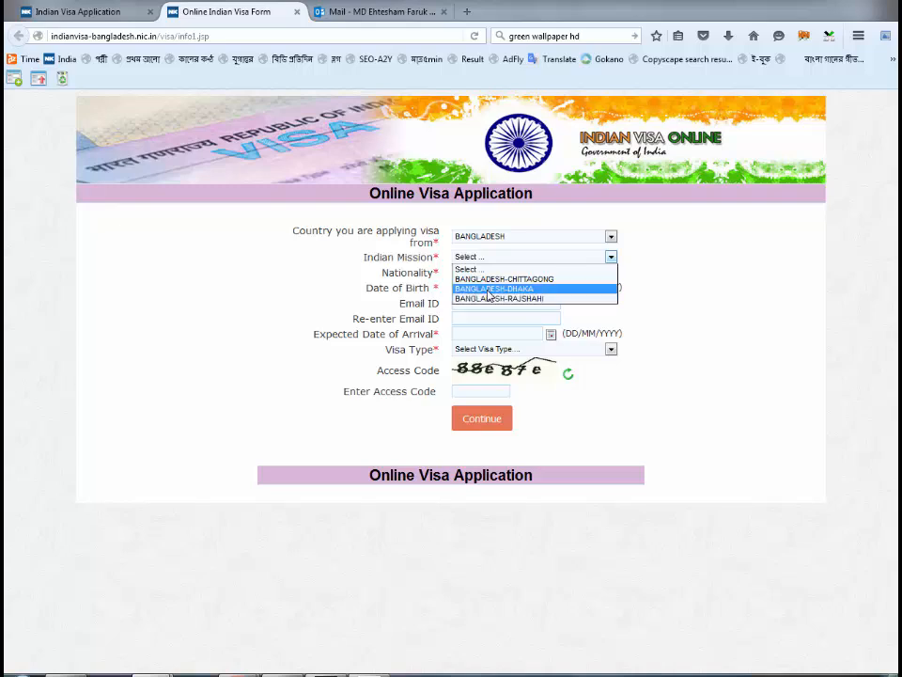
{"action": "left_click", "coordinate": [488, 289]}
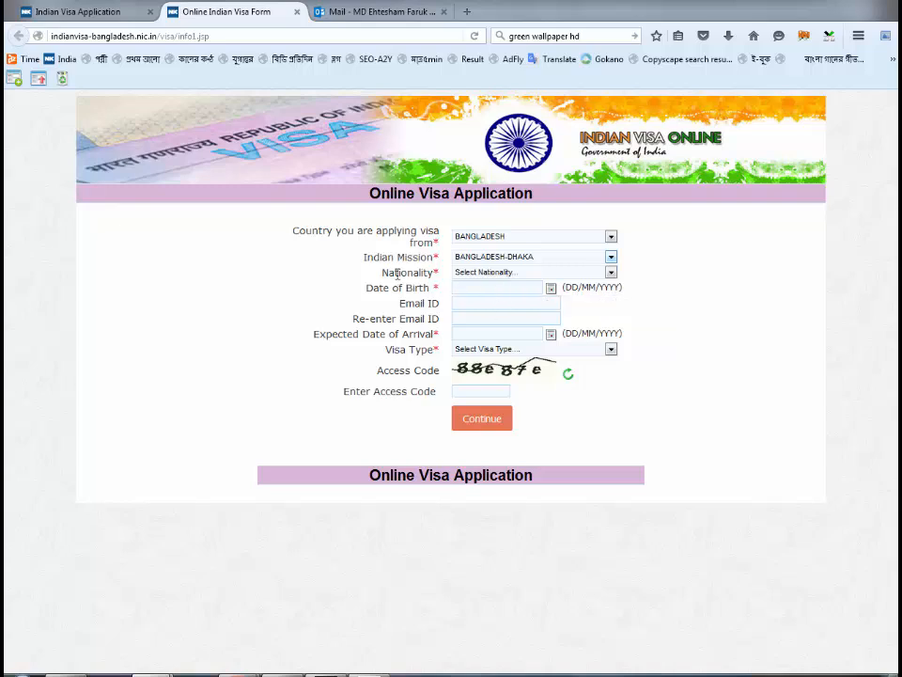
{"action": "left_click", "coordinate": [504, 278]}
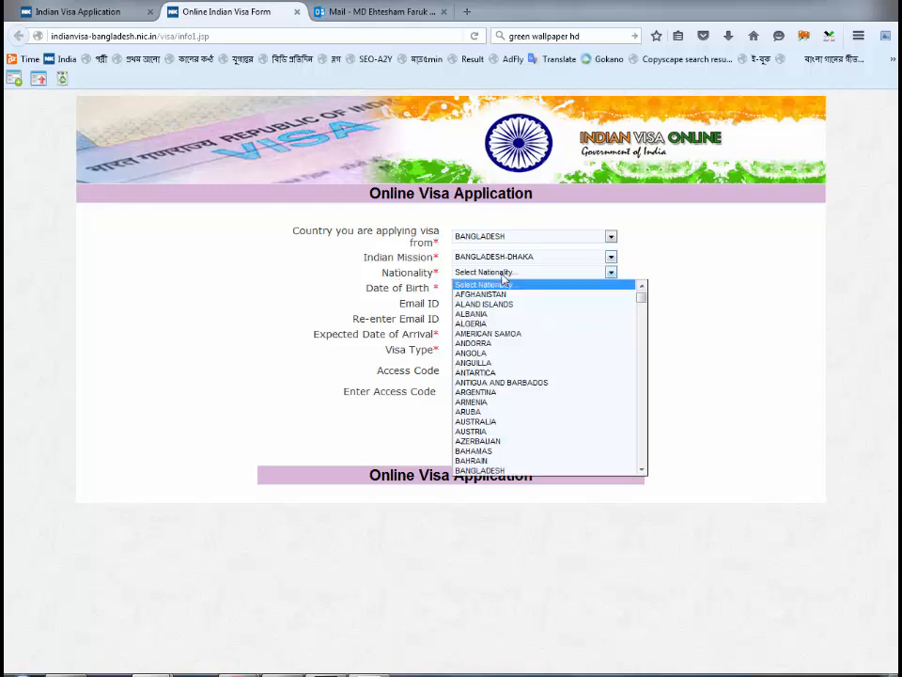
{"action": "left_click", "coordinate": [489, 470]}
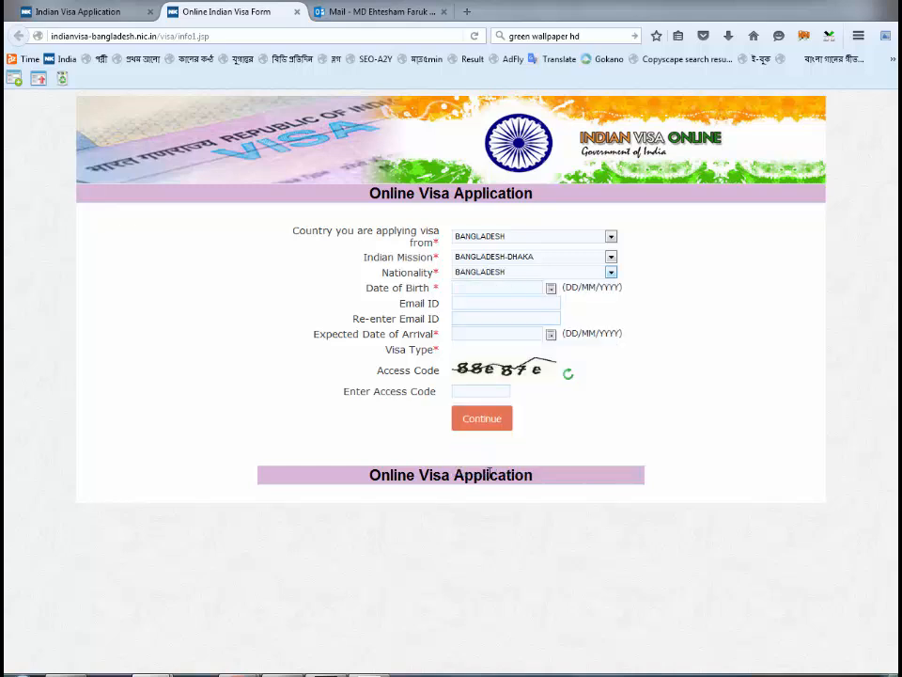
{"action": "left_click", "coordinate": [498, 287]}
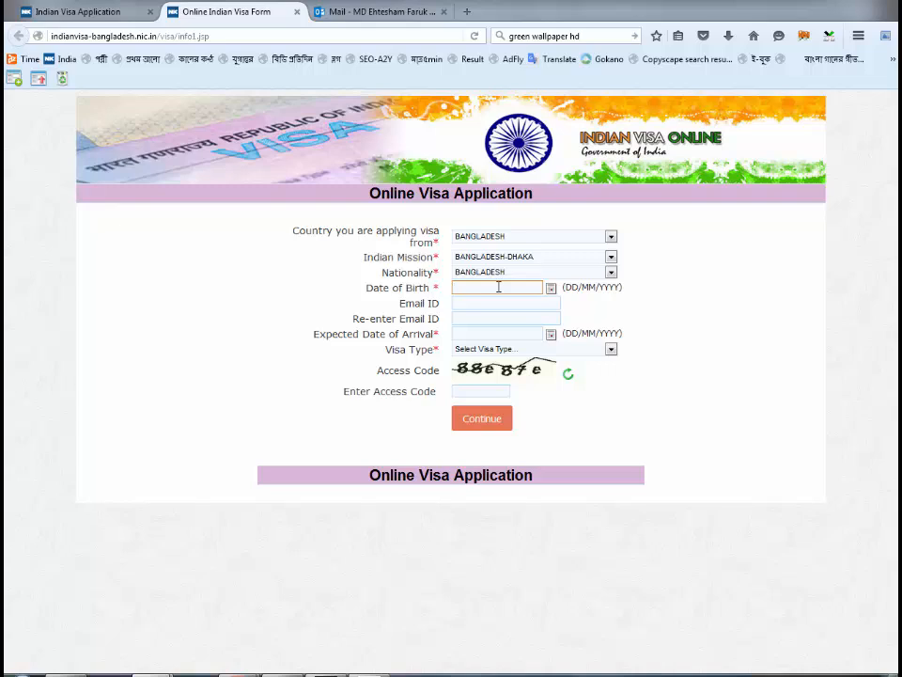
{"action": "left_click", "coordinate": [489, 349]}
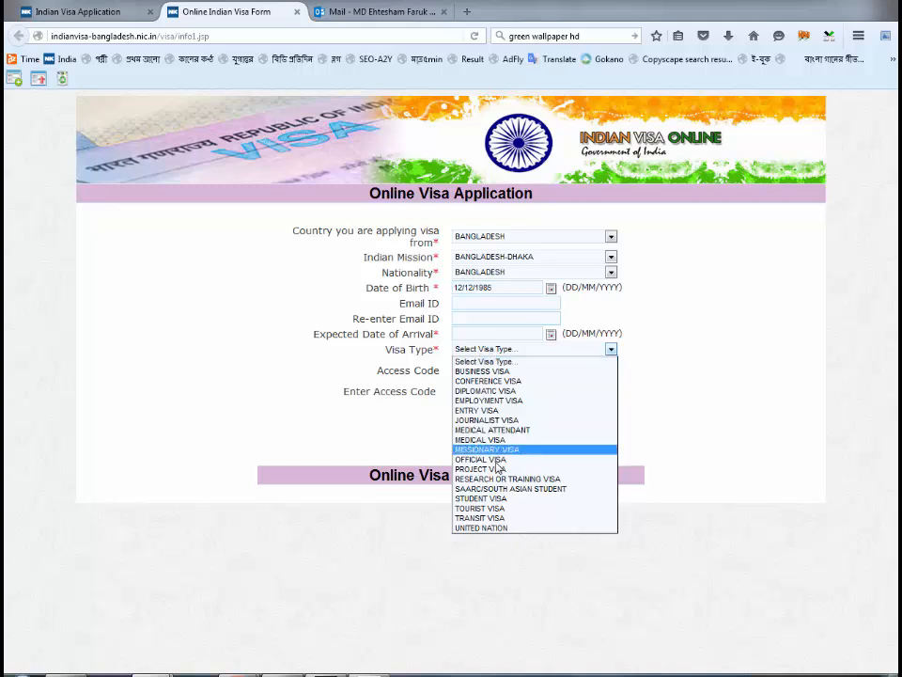
- Choose TOURIST VISA and pick 12/03/2016 as the expected arrival date from the calendar
{"action": "left_click", "coordinate": [495, 512]}
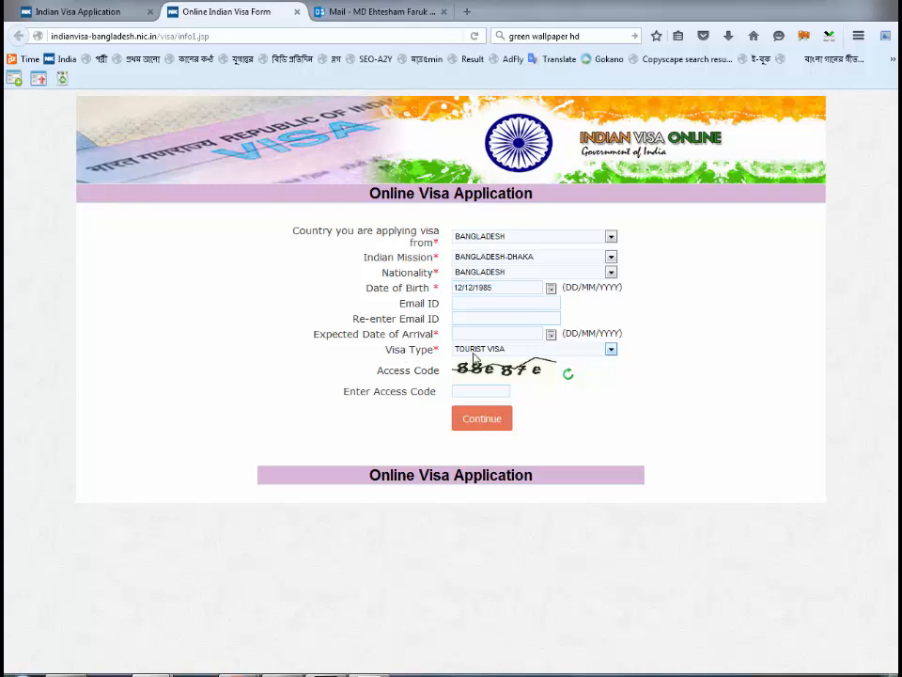
{"action": "left_click", "coordinate": [472, 335]}
{"action": "left_click", "coordinate": [551, 334]}
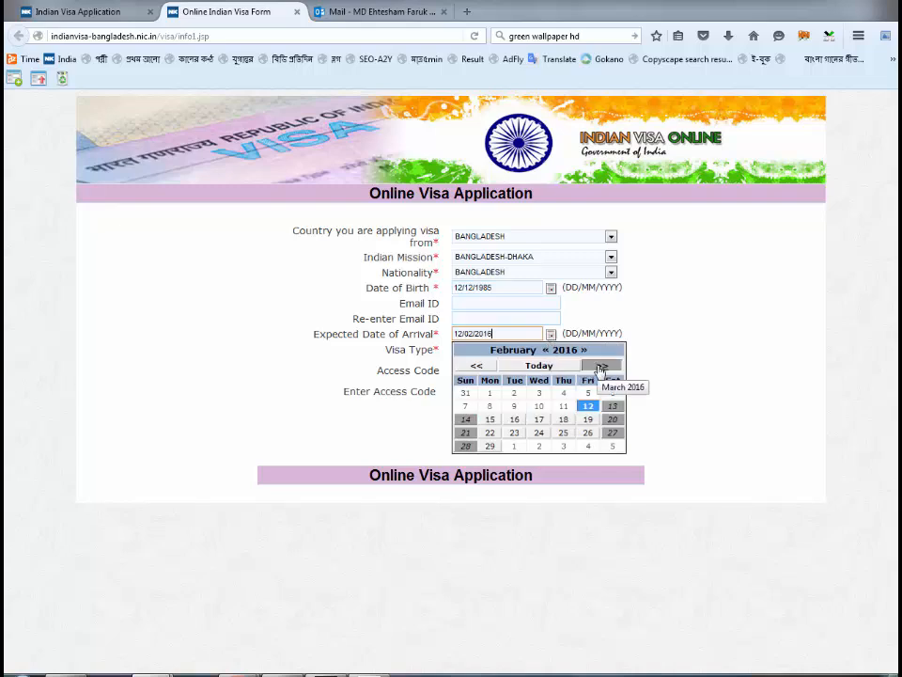
{"action": "left_click", "coordinate": [599, 366]}
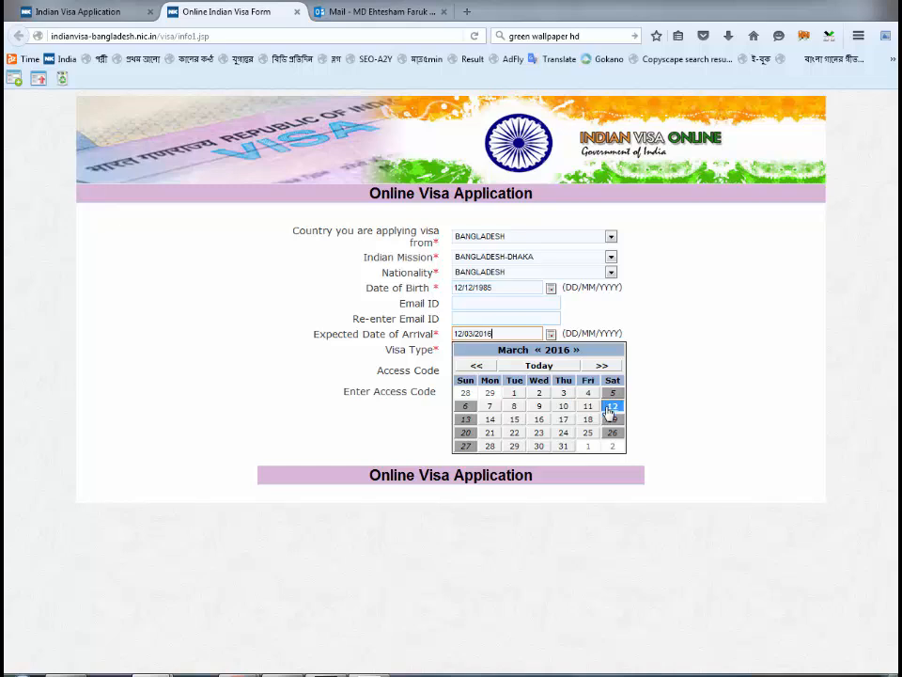
{"action": "left_click", "coordinate": [609, 410]}
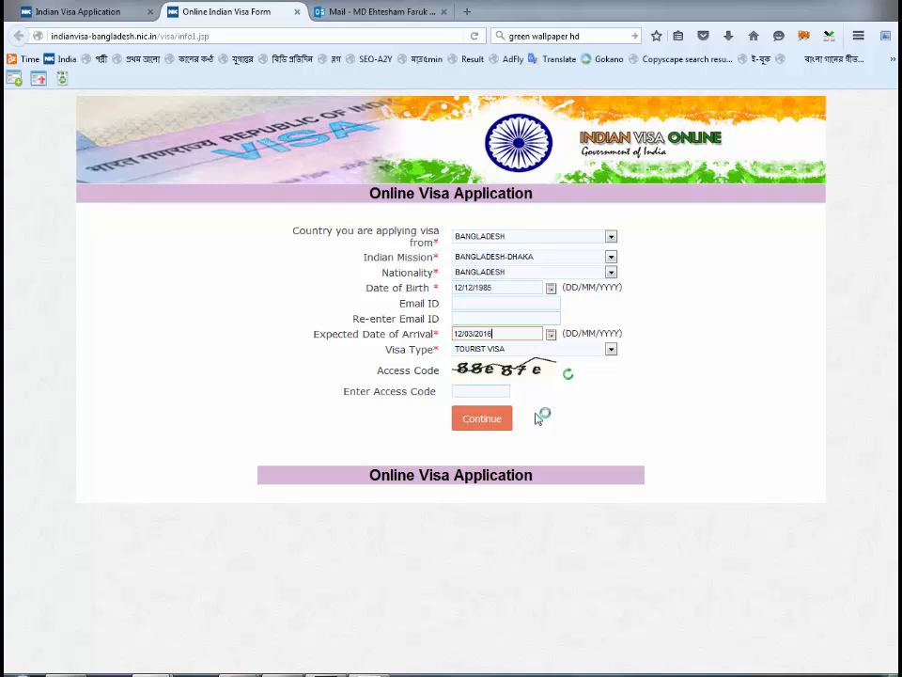
{"action": "left_click", "coordinate": [550, 335]}
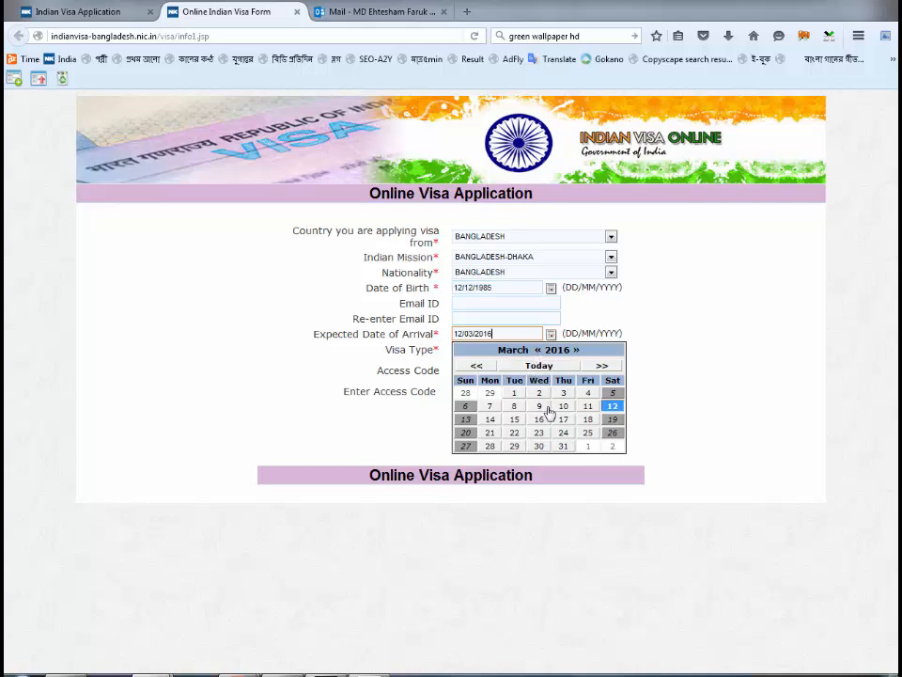
{"action": "left_click", "coordinate": [641, 524]}
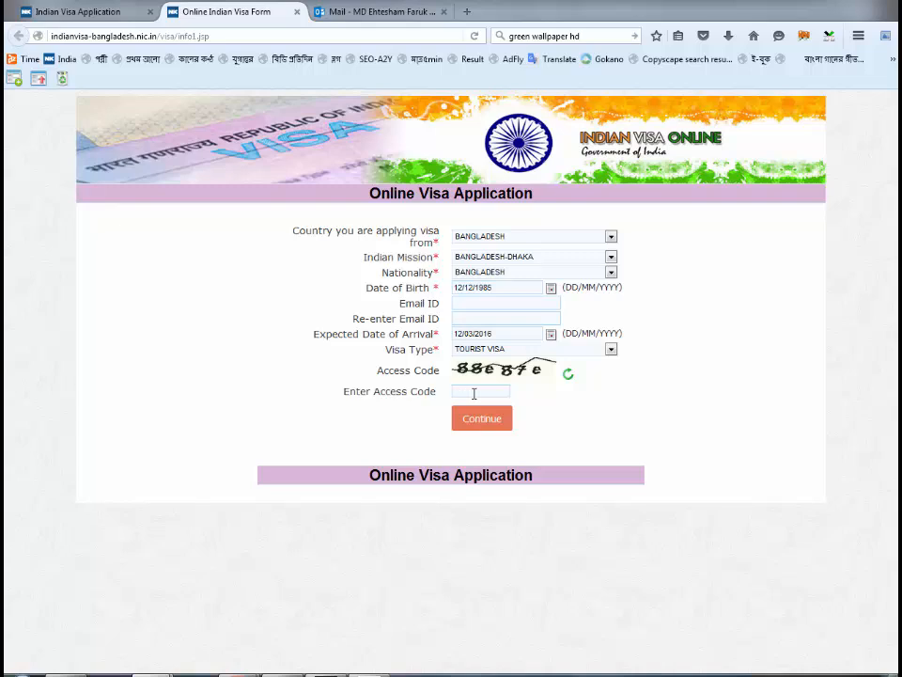
- Enter the captcha access code and continue to the Applicant Details form
{"action": "type", "text": "88e87e"}
{"action": "left_click", "coordinate": [481, 425]}
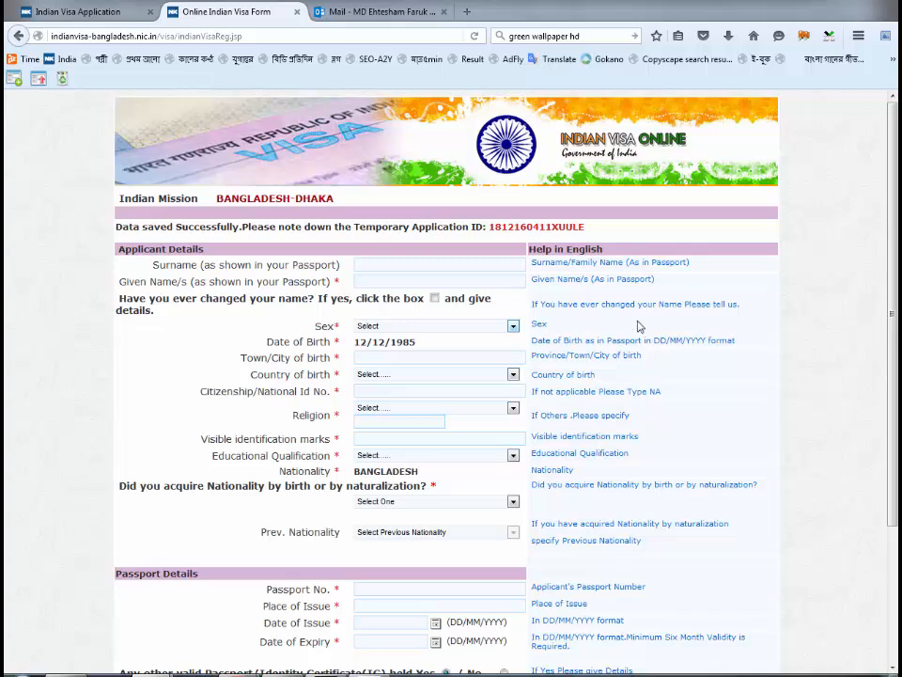
- Copy the temporary application ID and paste it into the Notepad note
{"action": "double_click", "coordinate": [500, 228]}
{"action": "key", "text": "ctrl+c"}
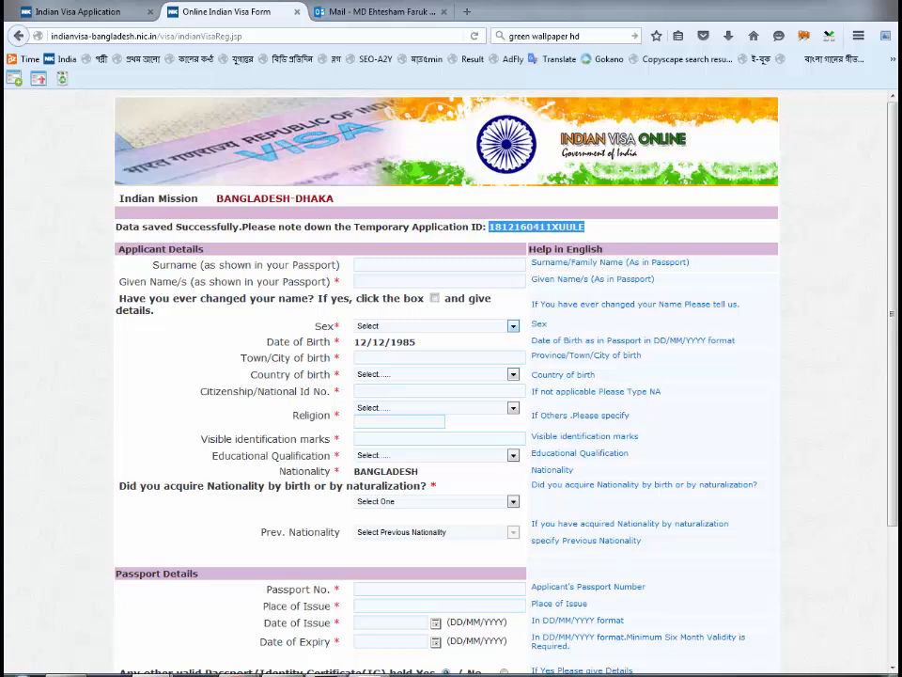
{"action": "left_click", "coordinate": [282, 674]}
{"action": "left_click", "coordinate": [47, 46]}
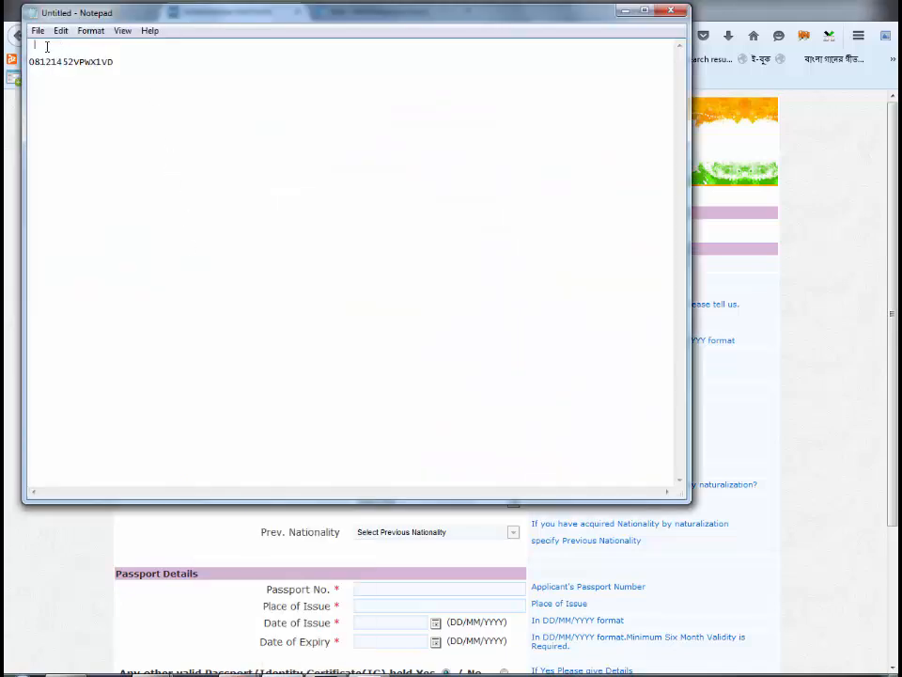
{"action": "key", "text": "ctrl+v"}
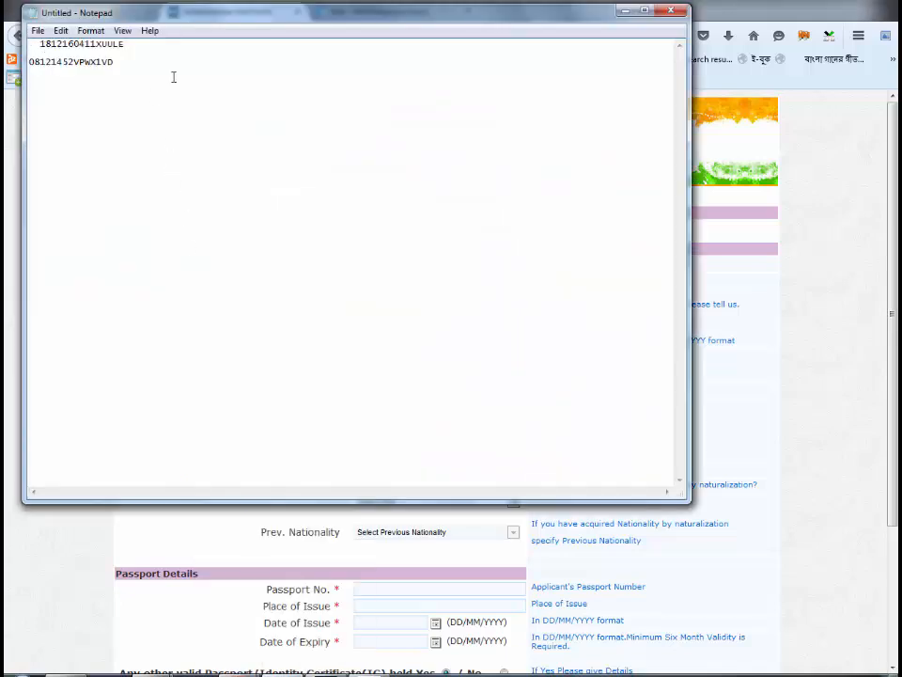
- Enter the applicant's surname and given names, and set Sex to Male
{"action": "left_click", "coordinate": [625, 11]}
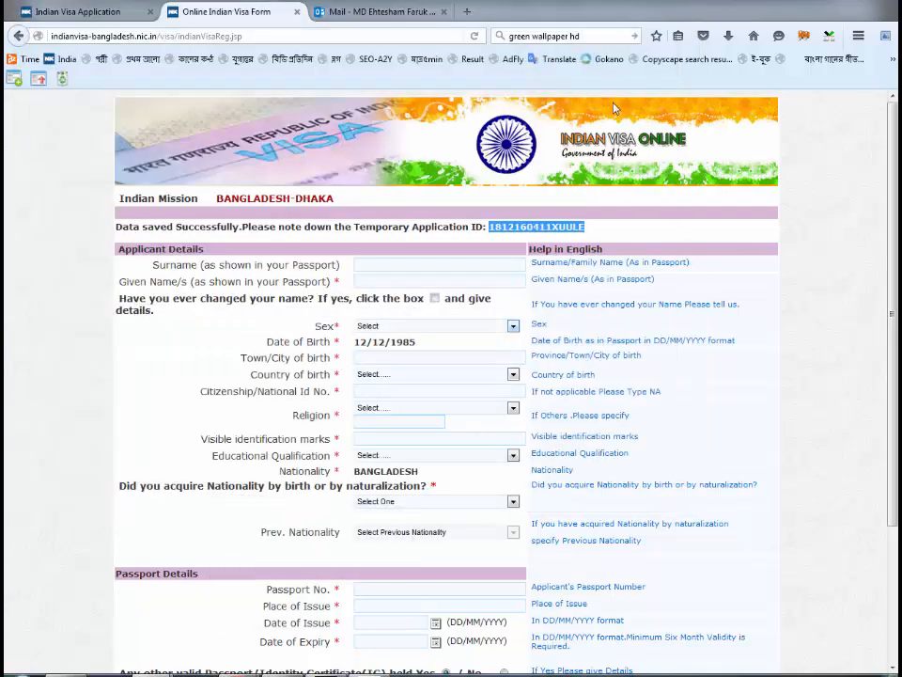
{"action": "left_click", "coordinate": [430, 264]}
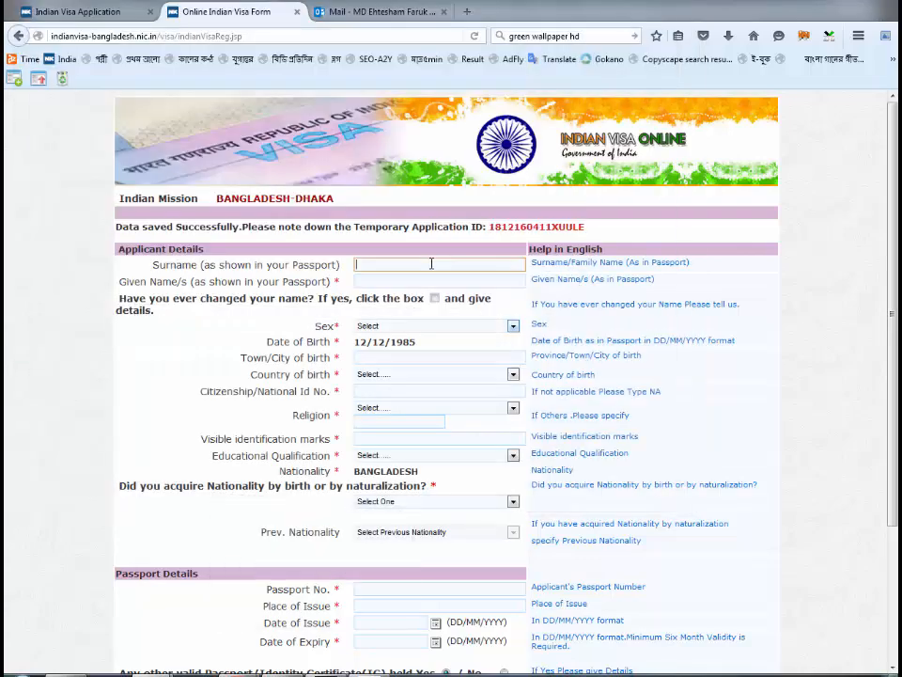
{"action": "left_click", "coordinate": [657, 295]}
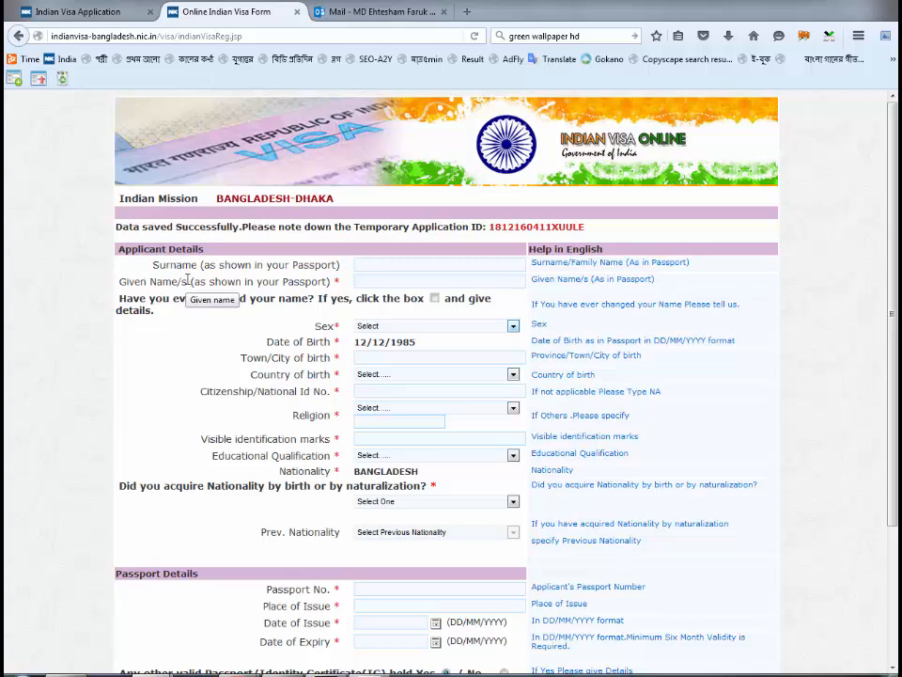
{"action": "left_click", "coordinate": [366, 264]}
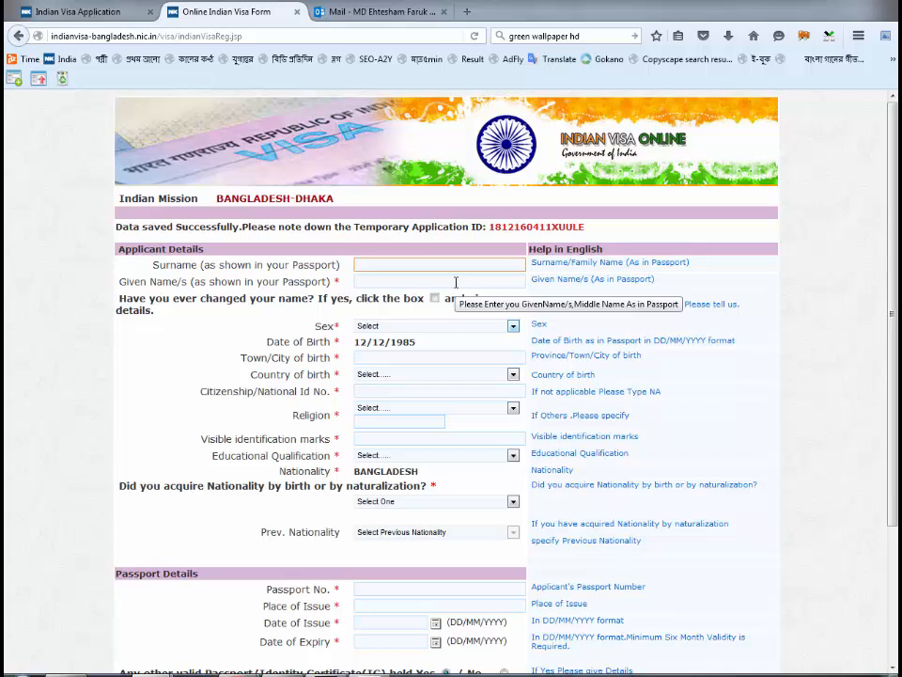
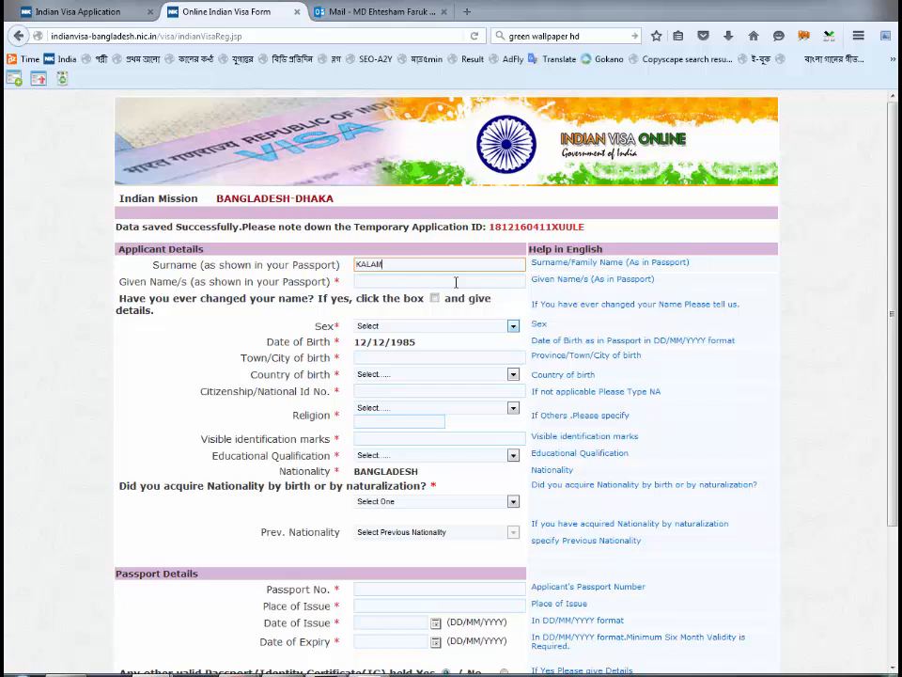
{"action": "left_click", "coordinate": [456, 282]}
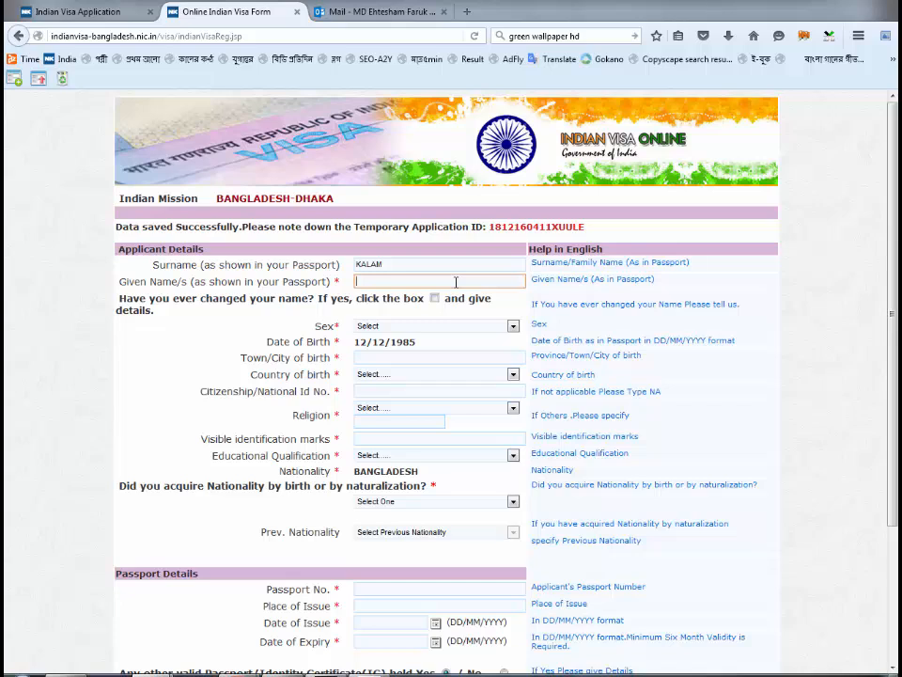
{"action": "left_click", "coordinate": [432, 326]}
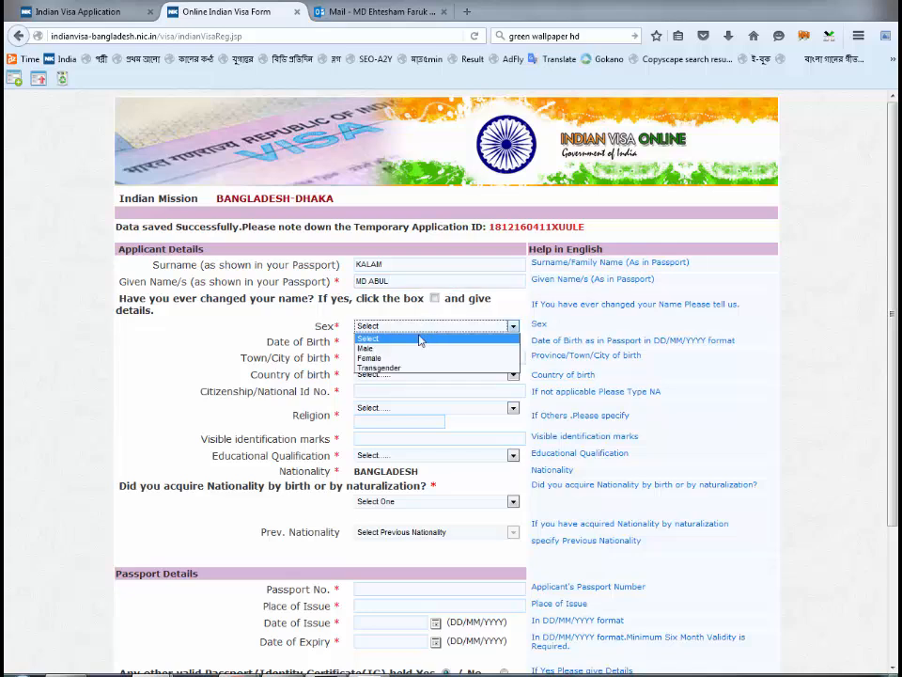
{"action": "left_click", "coordinate": [410, 348]}
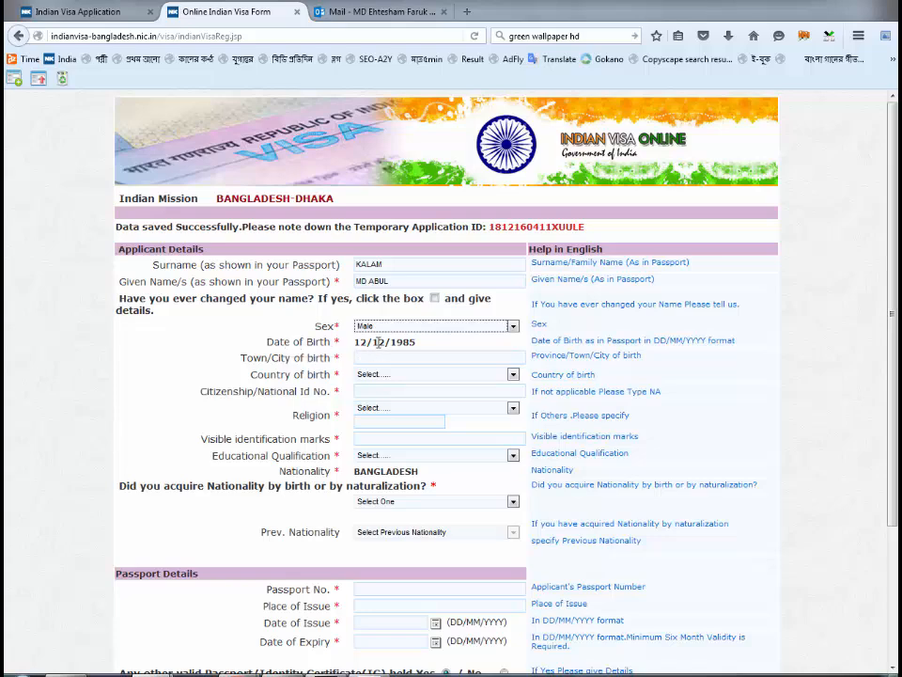
- Enter birth town DHAKA, birth country BANGLADESH and the applicant's national ID number
{"action": "scroll", "coordinate": [378, 342], "scroll_direction": "down", "scroll_amount": 1}
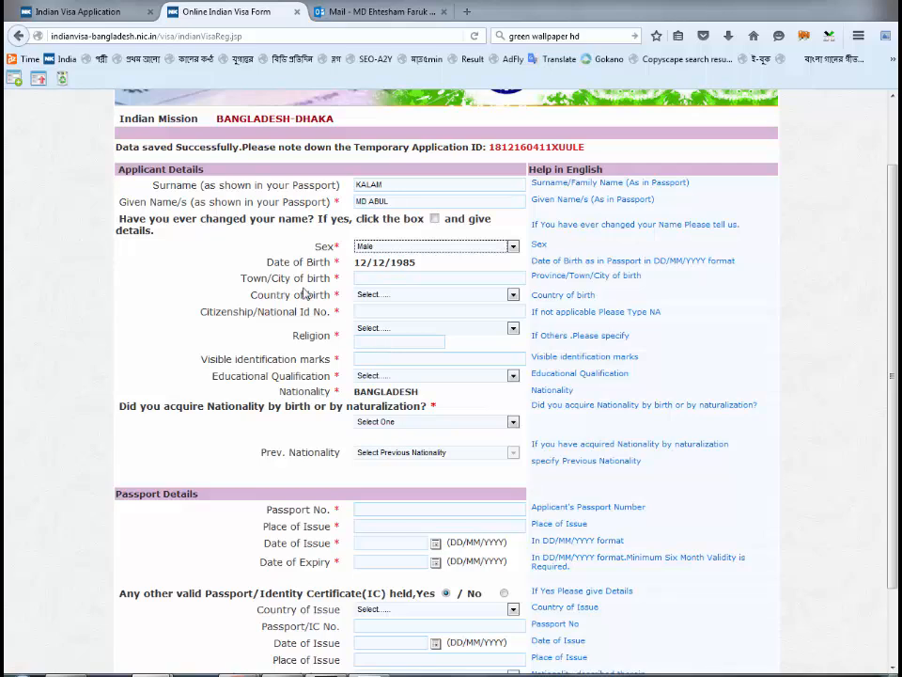
{"action": "left_click", "coordinate": [423, 277]}
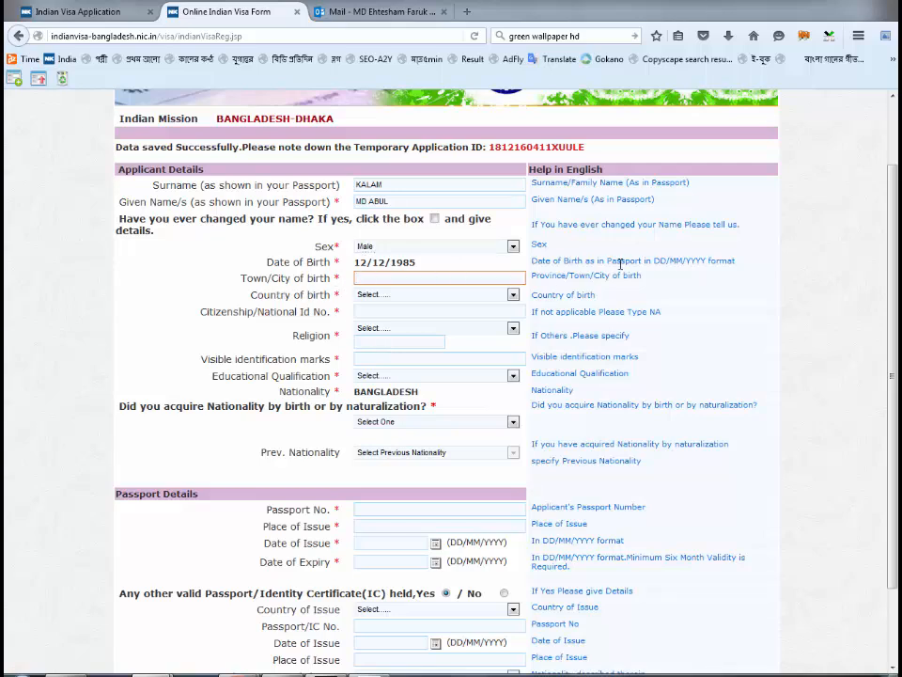
{"action": "type", "text": "DHAKA"}
{"action": "left_click", "coordinate": [433, 296]}
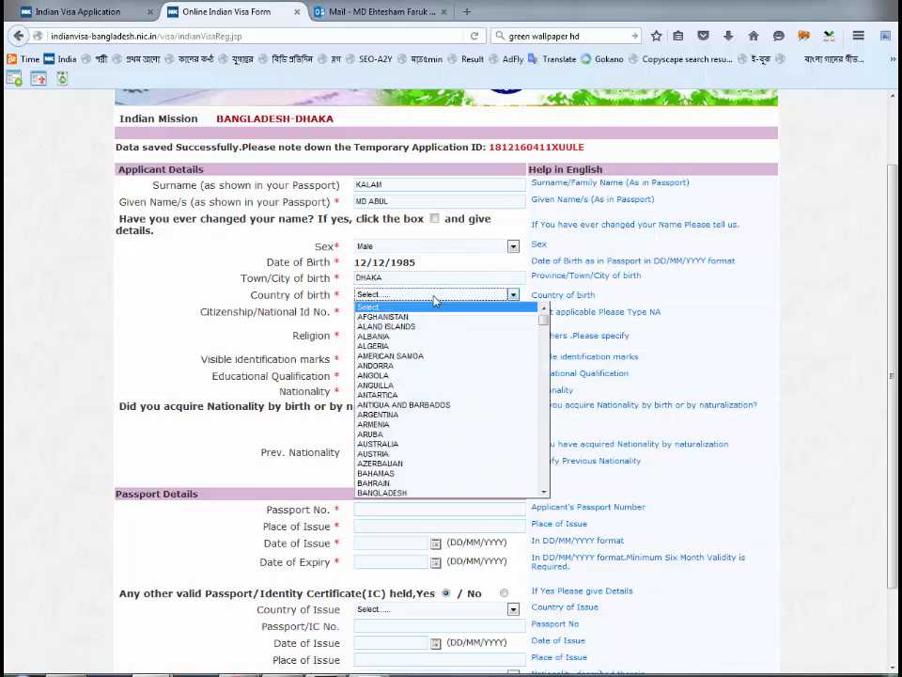
{"action": "left_click", "coordinate": [396, 492]}
{"action": "left_click", "coordinate": [399, 311]}
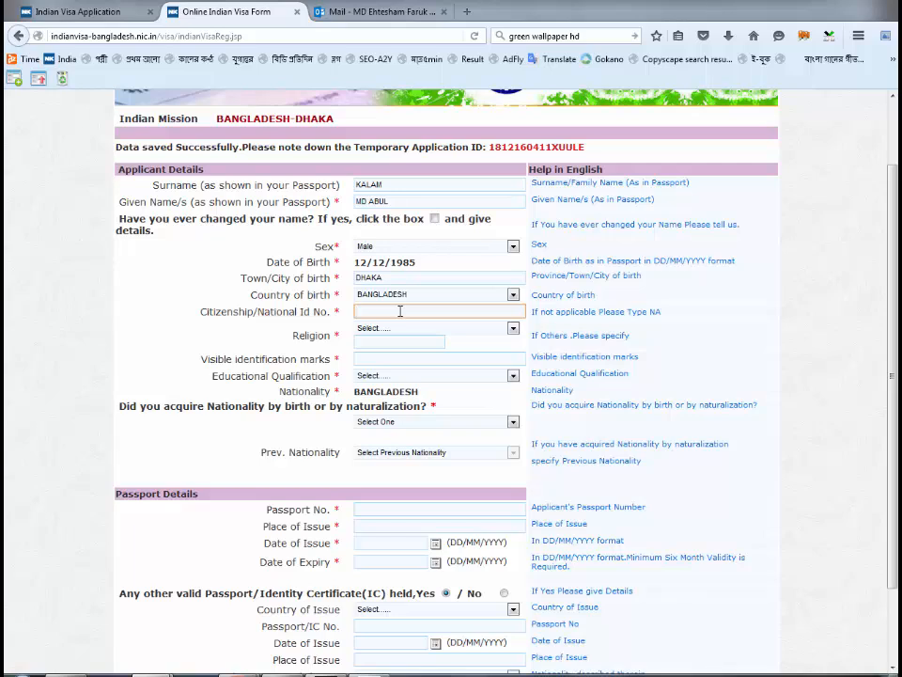
- Set religion to ISLAM and visible identification marks to N/A
{"action": "left_click", "coordinate": [402, 329]}
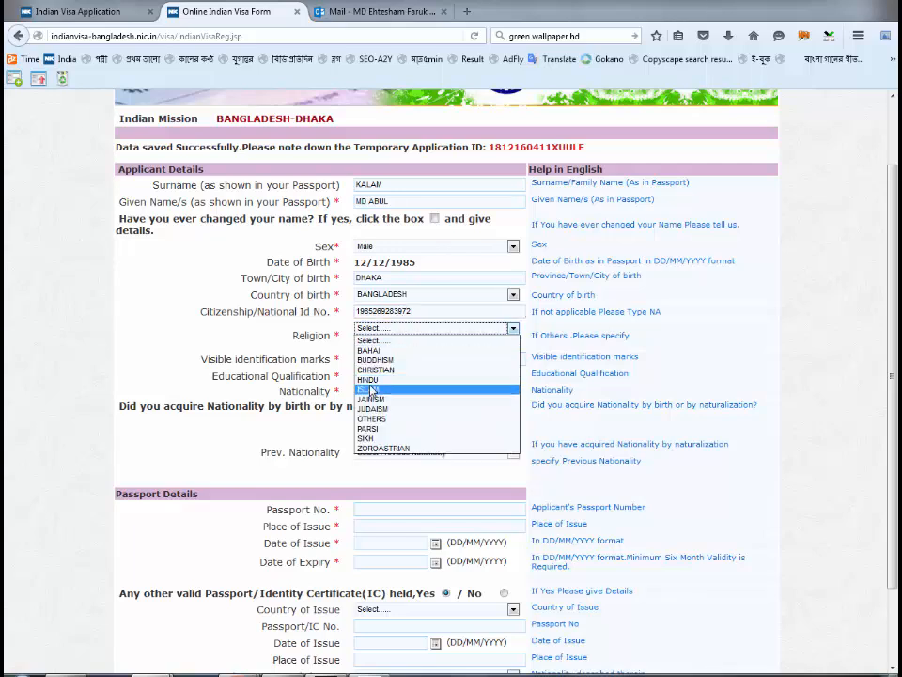
{"action": "left_click", "coordinate": [372, 389]}
{"action": "left_click", "coordinate": [405, 356]}
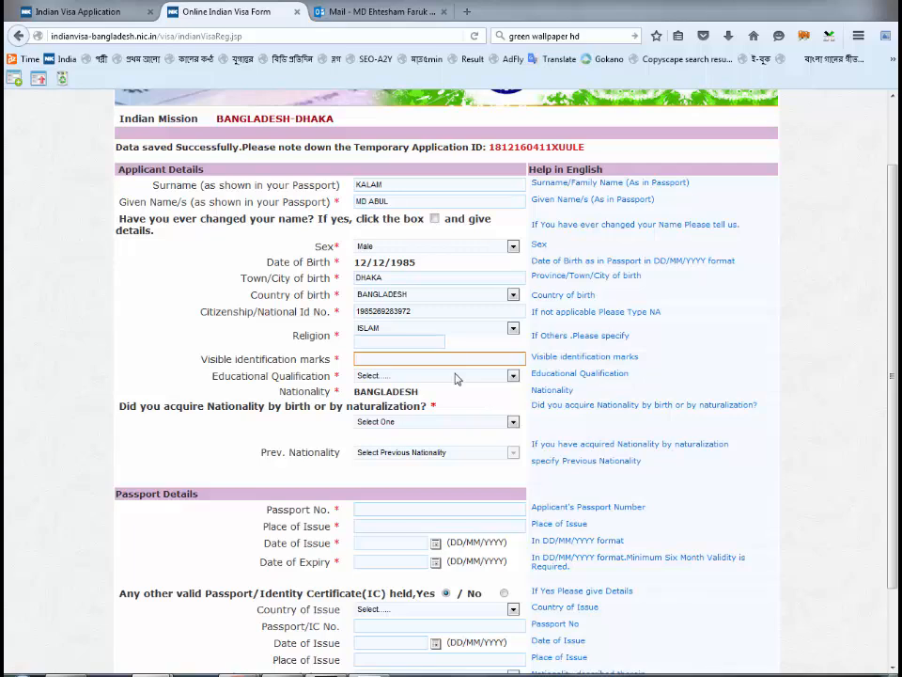
{"action": "type", "text": "N/A"}
{"action": "key", "text": "Tab"}
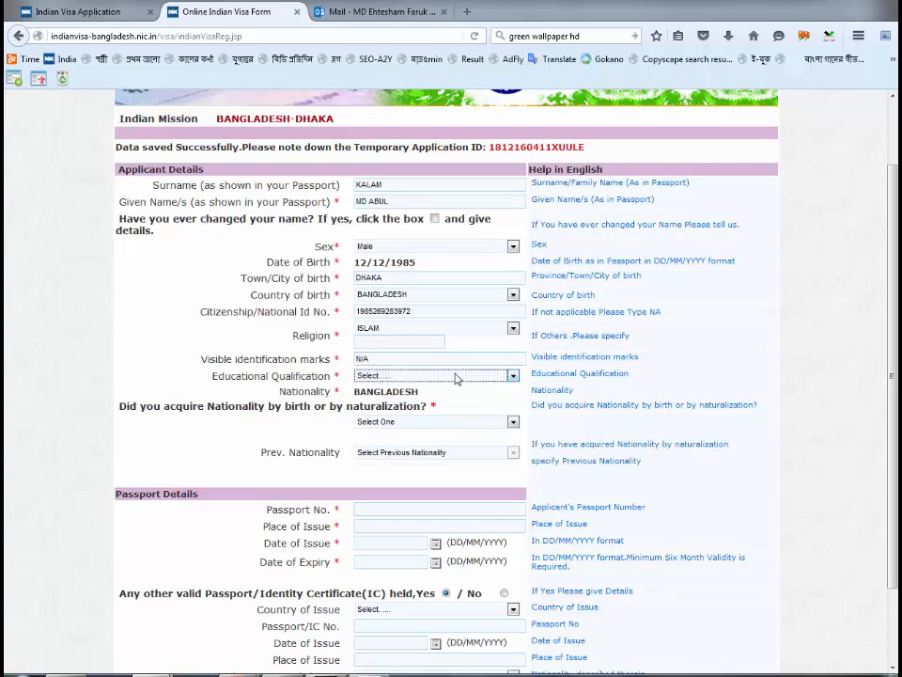
- Try the Educational Qualification options from BELOW MATRICULATION through NA BEING MINOR
{"action": "left_click", "coordinate": [456, 376]}
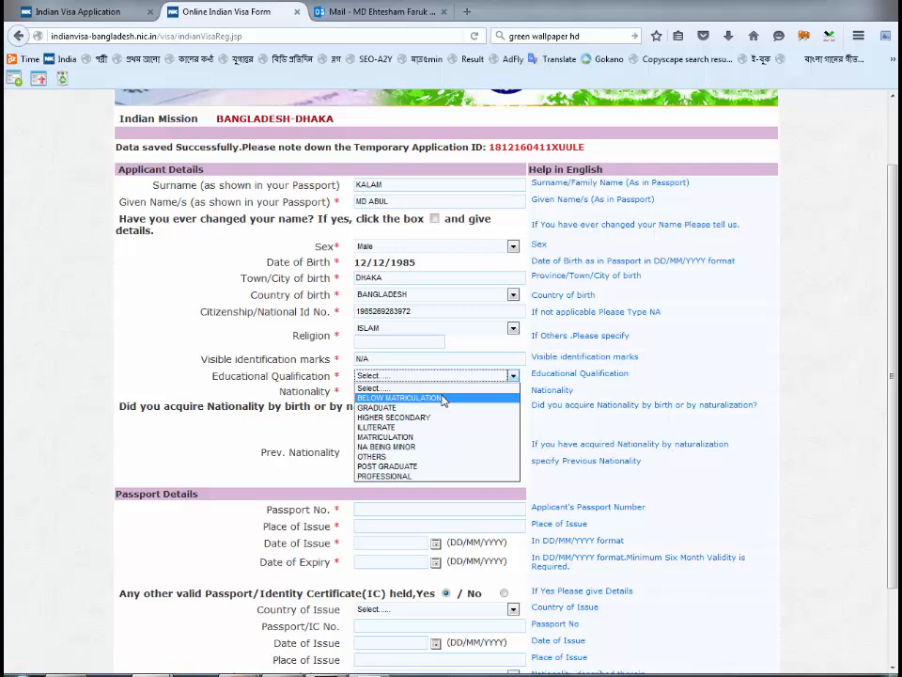
{"action": "left_click", "coordinate": [443, 400]}
{"action": "left_click", "coordinate": [443, 380]}
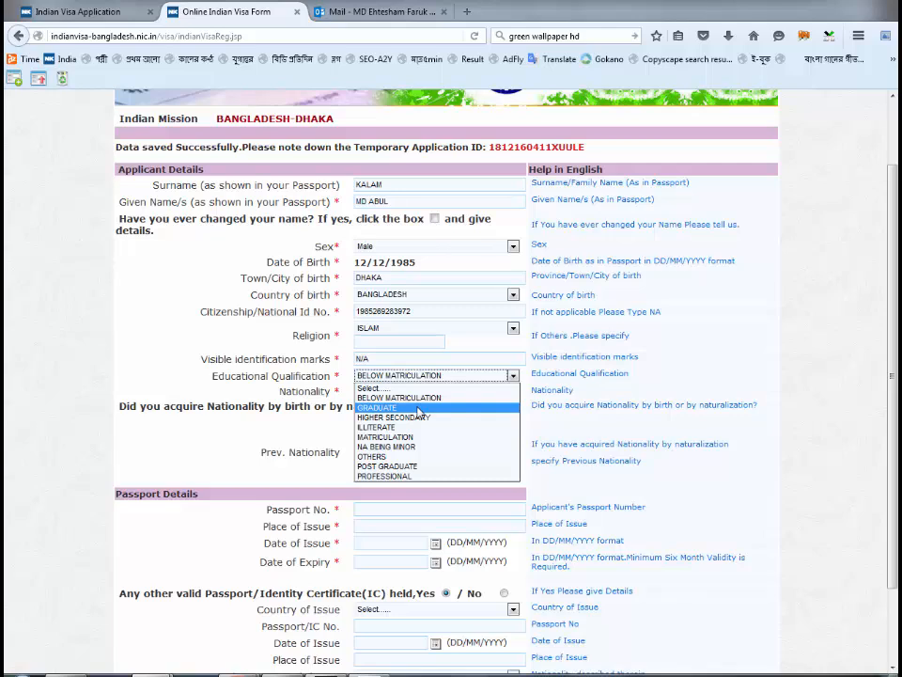
{"action": "left_click", "coordinate": [418, 411]}
{"action": "left_click", "coordinate": [424, 381]}
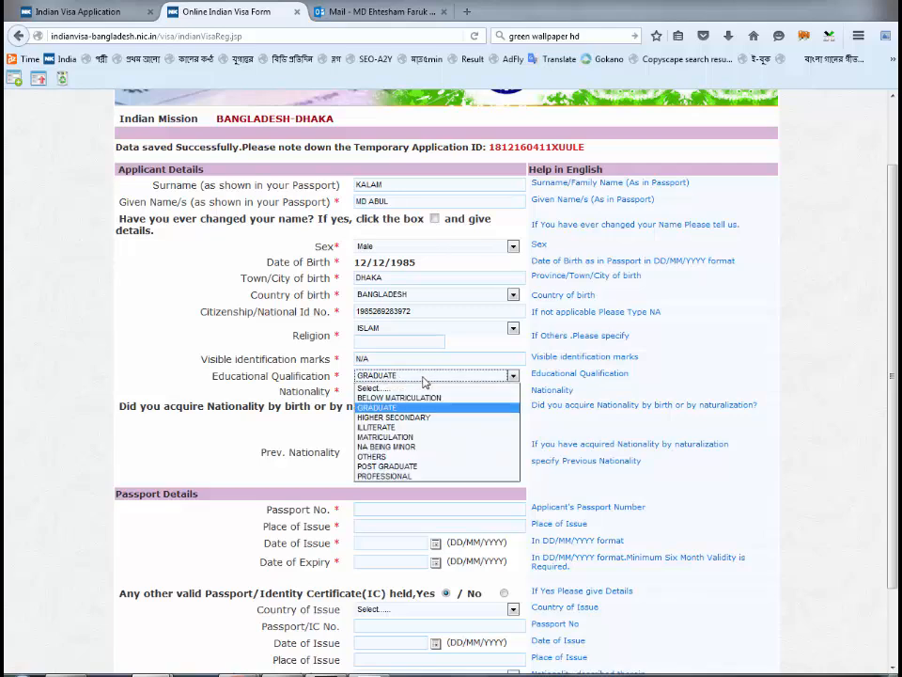
{"action": "left_click", "coordinate": [406, 419]}
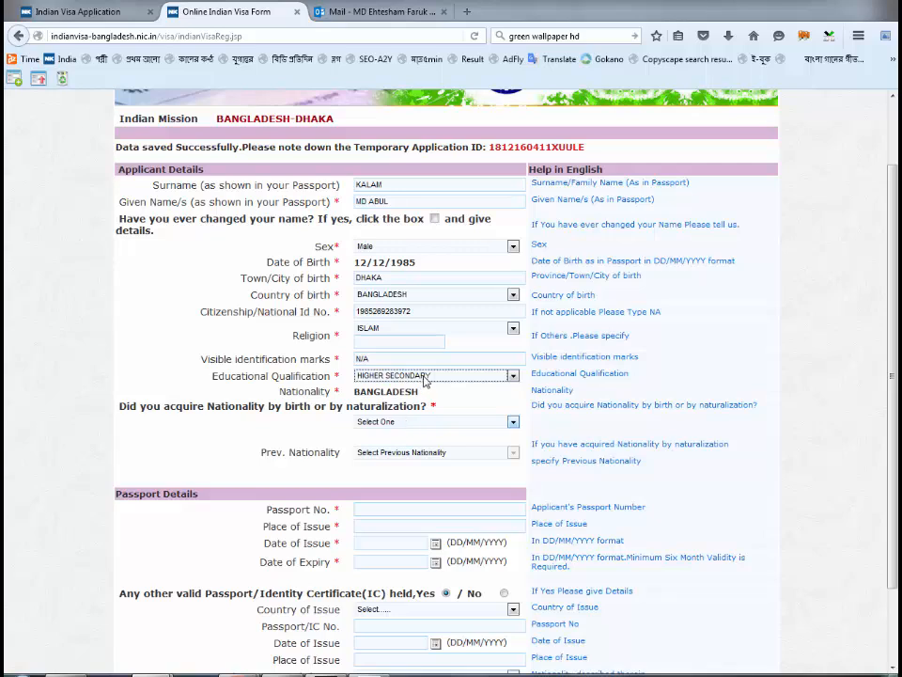
{"action": "left_click", "coordinate": [425, 376]}
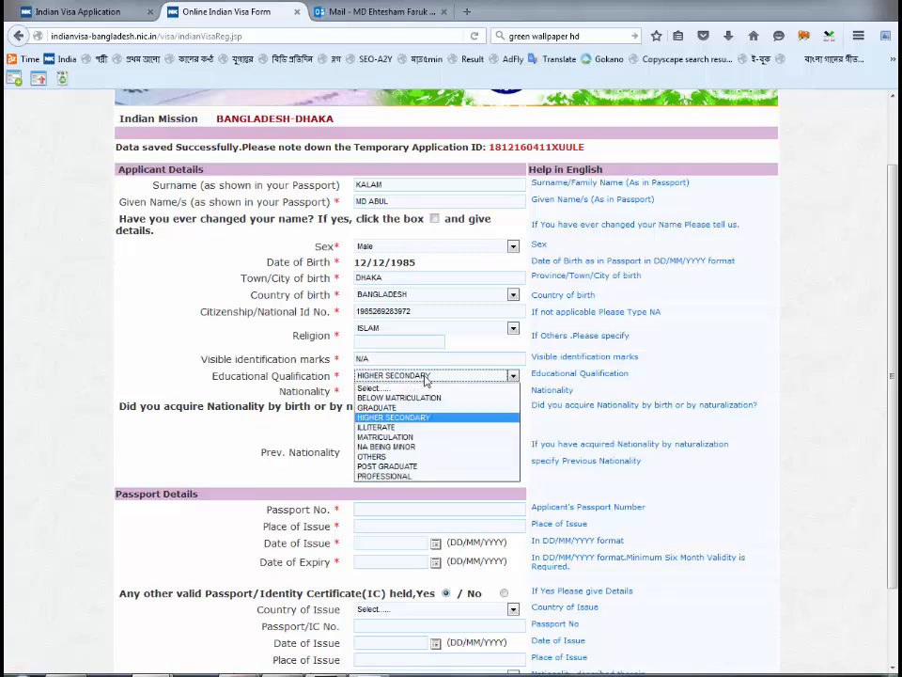
{"action": "left_click", "coordinate": [397, 428]}
{"action": "left_click", "coordinate": [422, 378]}
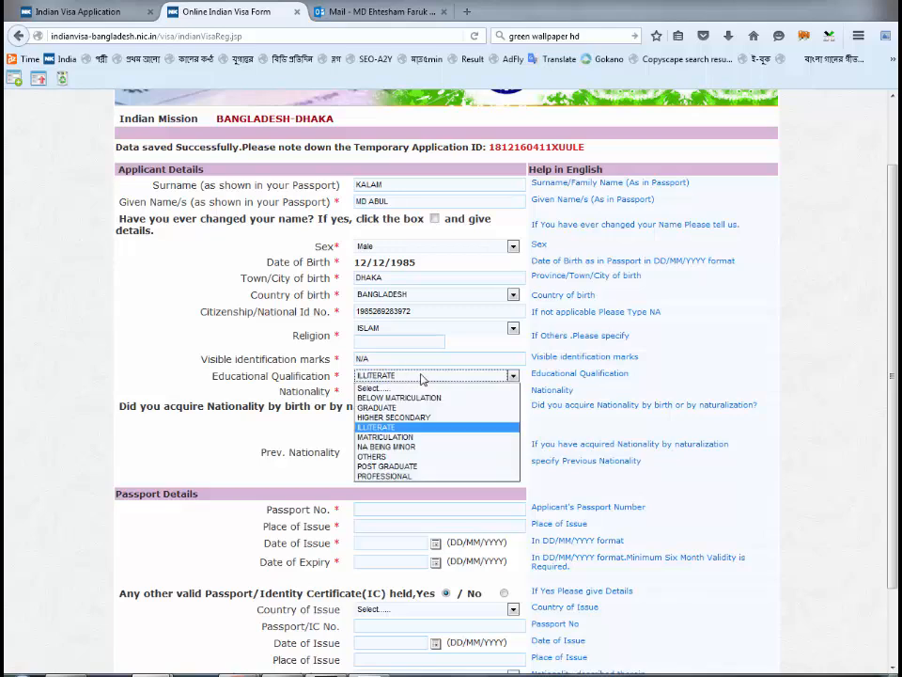
{"action": "left_click", "coordinate": [407, 438]}
{"action": "left_click", "coordinate": [423, 376]}
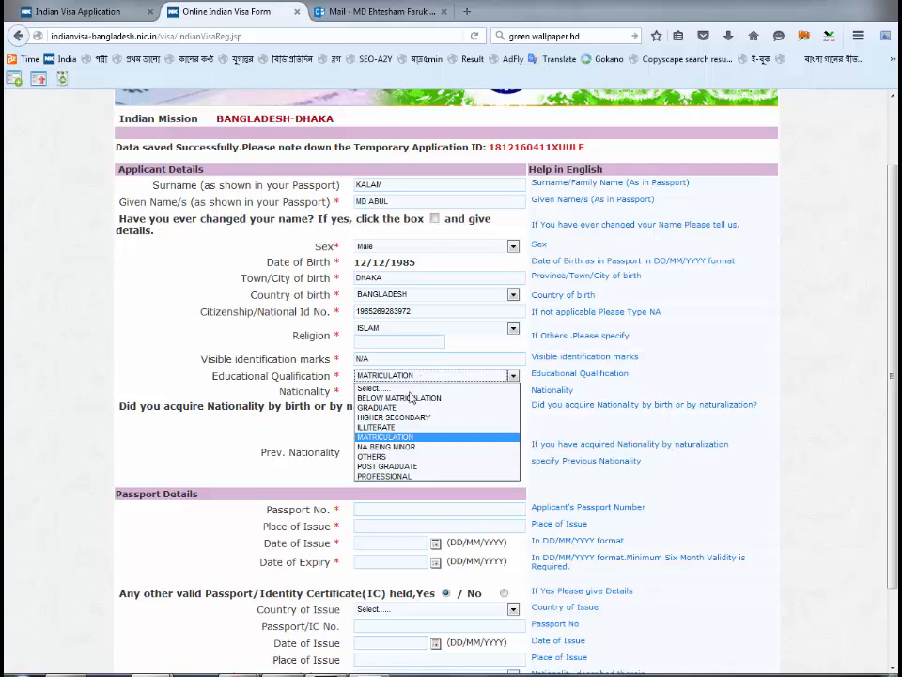
{"action": "left_click", "coordinate": [409, 449]}
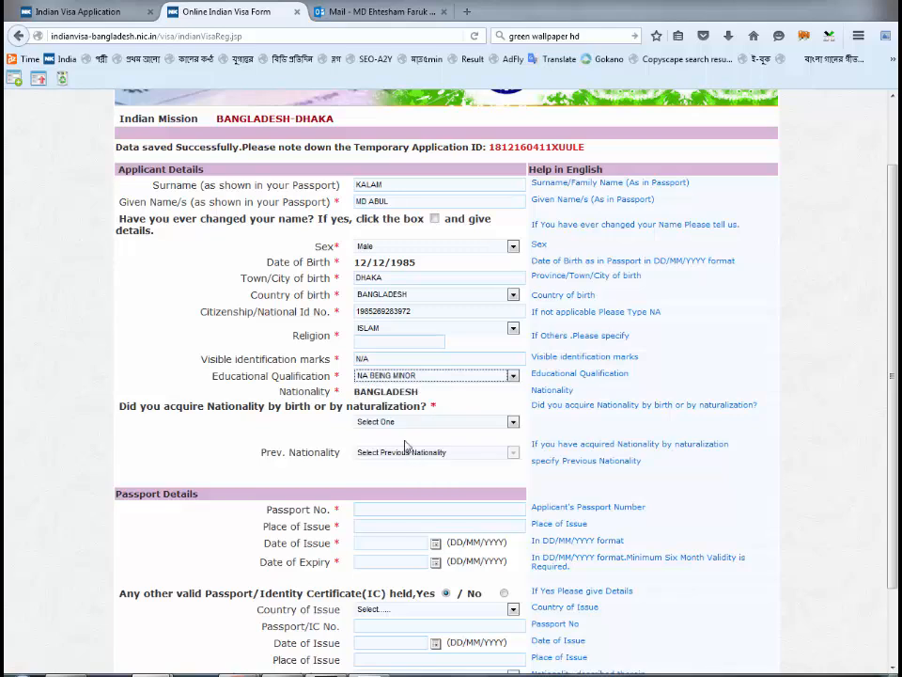
- Try OTHERS and PROFESSIONAL, then settle on BELOW MATRICULATION as the qualification
{"action": "left_click", "coordinate": [423, 374]}
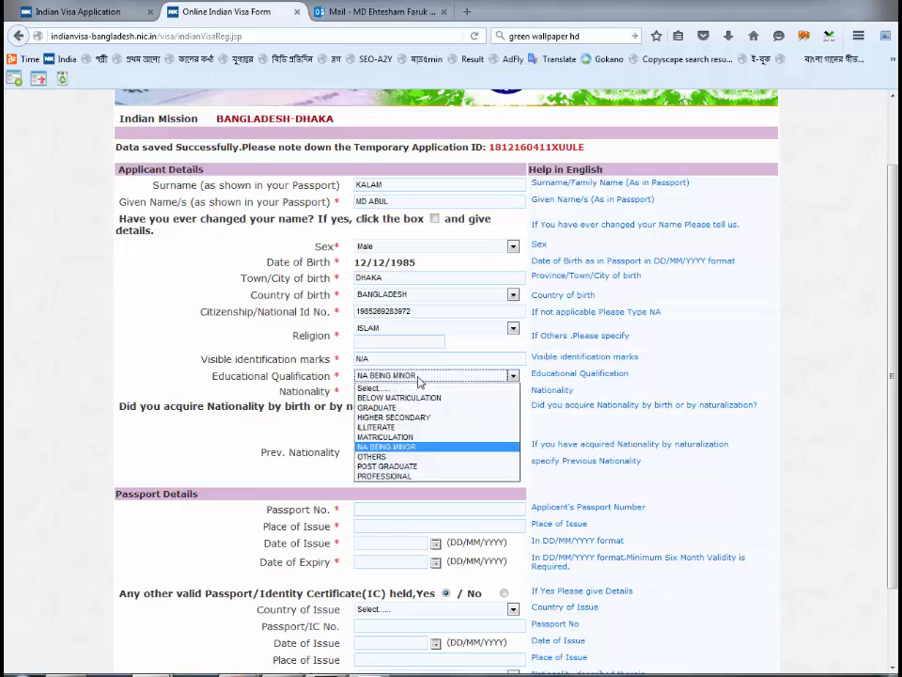
{"action": "left_click", "coordinate": [396, 457]}
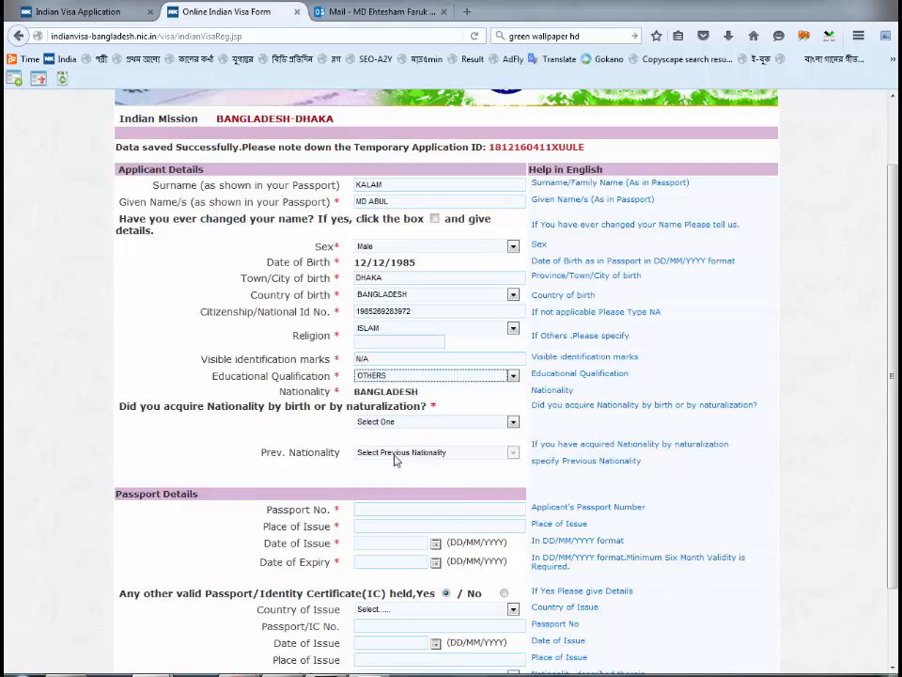
{"action": "left_click", "coordinate": [421, 378]}
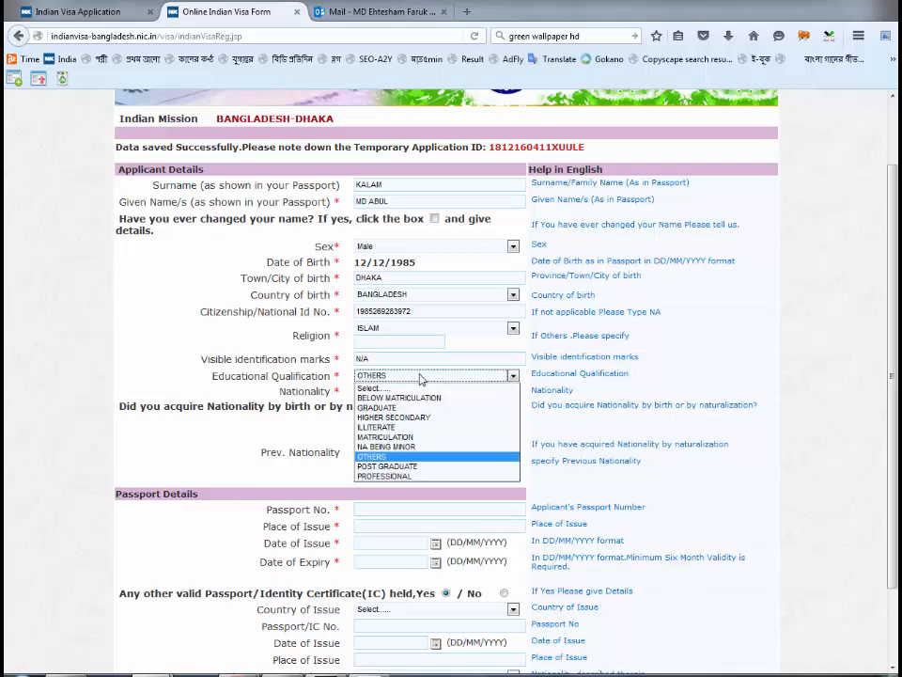
{"action": "left_click", "coordinate": [399, 477]}
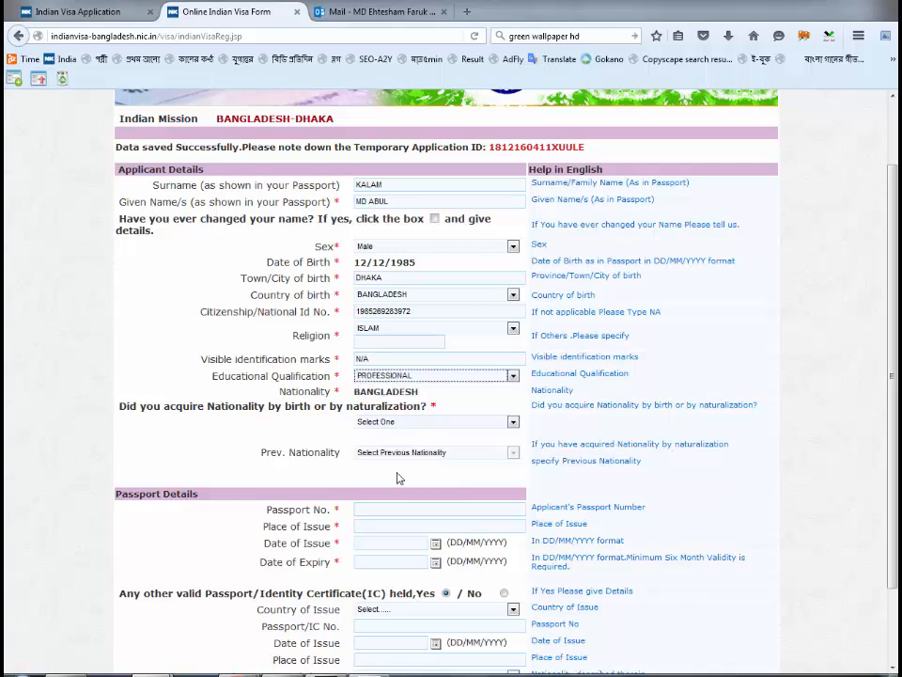
{"action": "left_click", "coordinate": [499, 398]}
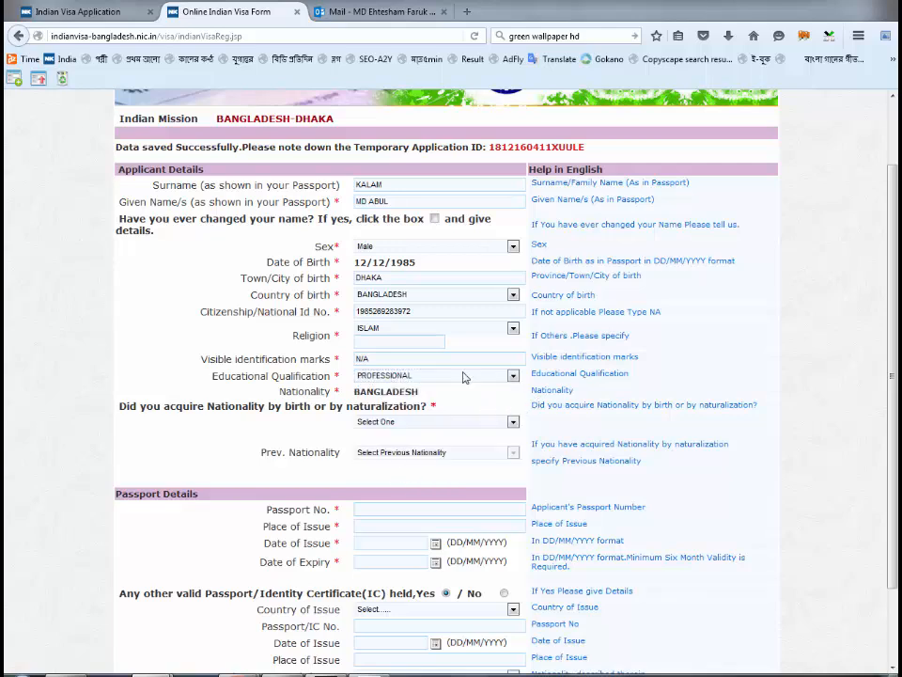
{"action": "left_click", "coordinate": [461, 375]}
{"action": "left_click", "coordinate": [451, 377]}
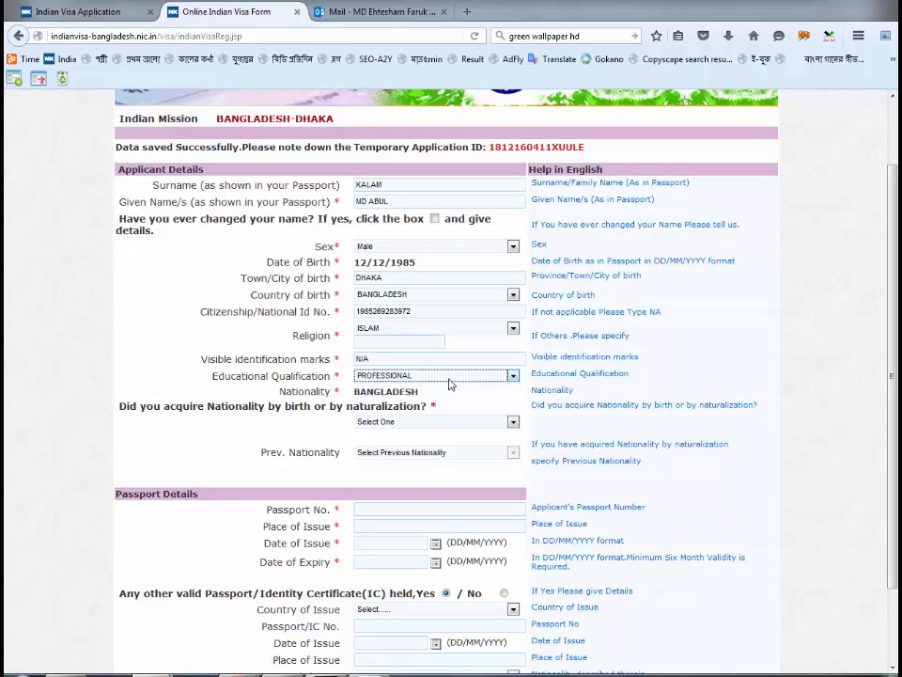
{"action": "left_click", "coordinate": [455, 377]}
{"action": "left_click", "coordinate": [418, 397]}
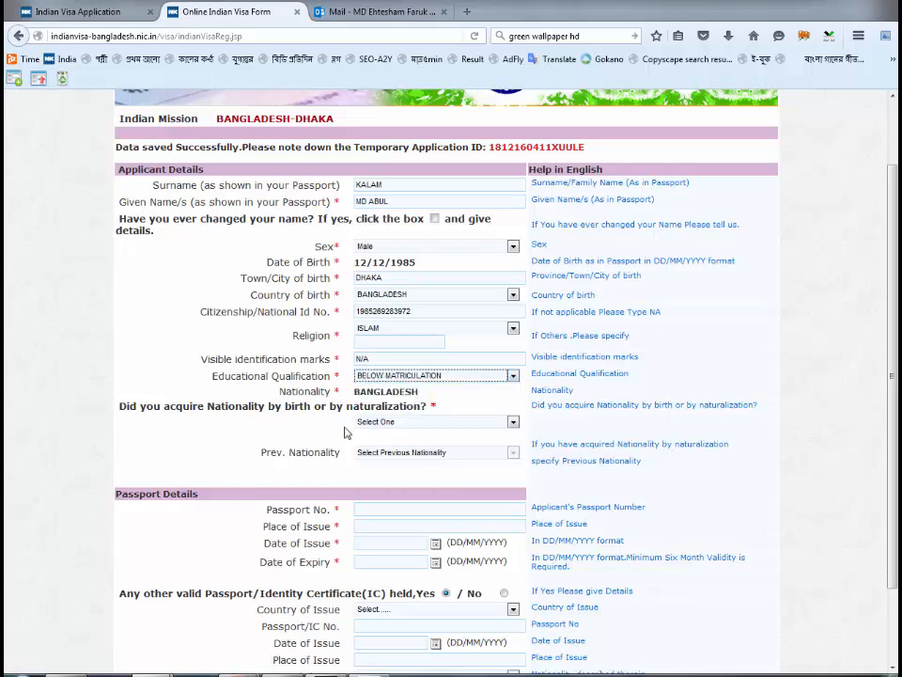
{"action": "scroll", "coordinate": [344, 428], "scroll_direction": "down", "scroll_amount": 2}
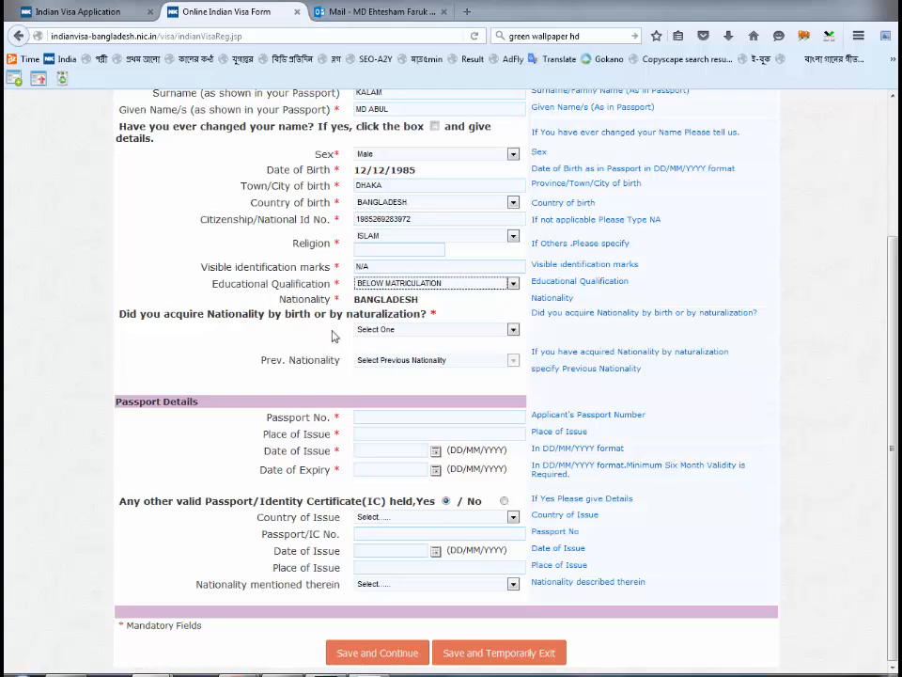
{"action": "left_click", "coordinate": [415, 331]}
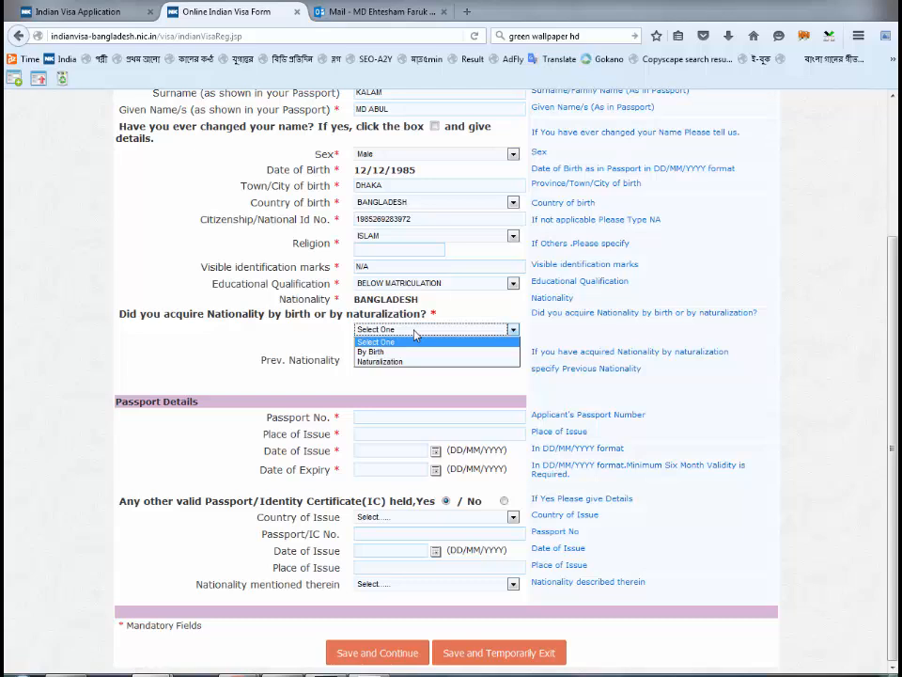
- Mark nationality as acquired By Birth and enter the passport number
{"action": "left_click", "coordinate": [409, 352]}
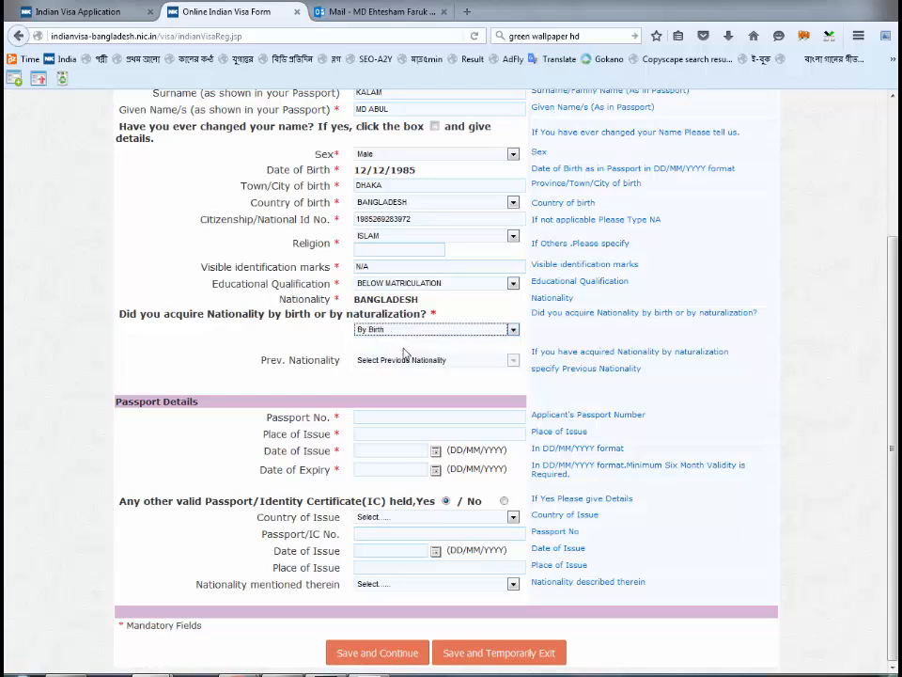
{"action": "left_click", "coordinate": [403, 349]}
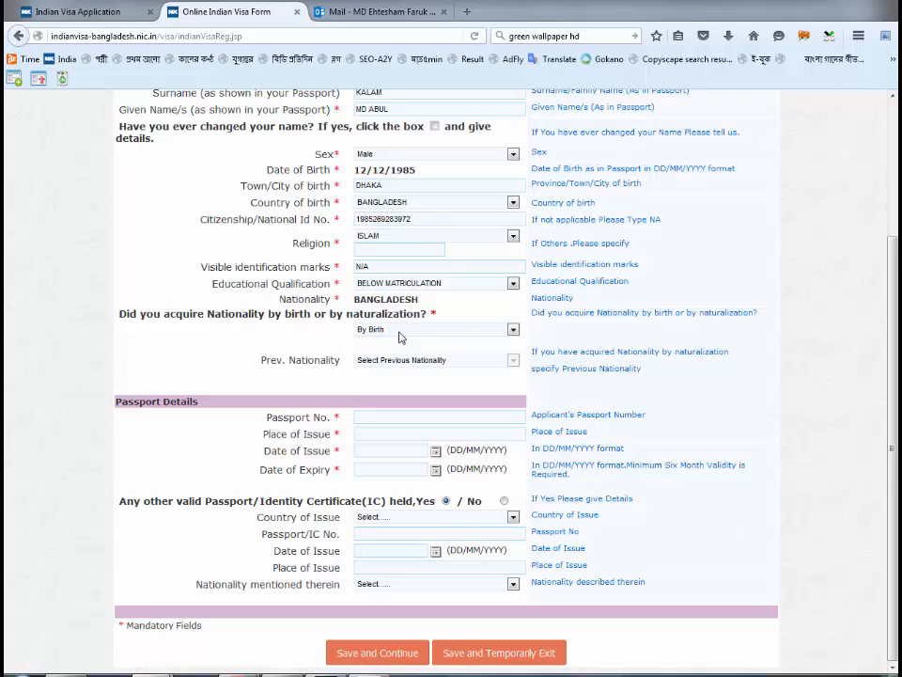
{"action": "left_click", "coordinate": [376, 417]}
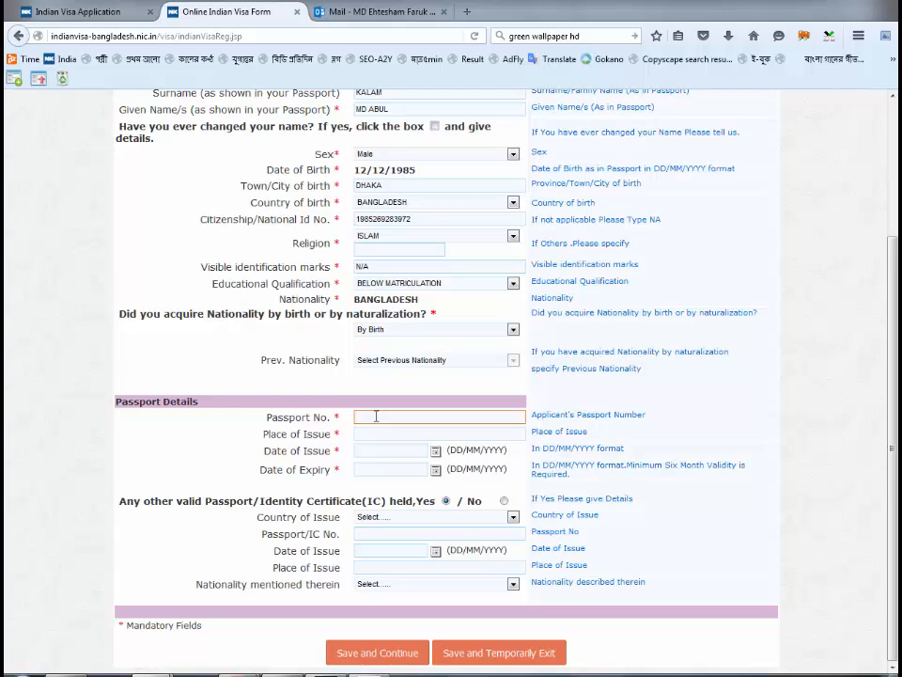
- Enter passport issue place DHAKA, issue date 12/12/2015 and expiry date 11/12/2020
{"action": "left_click", "coordinate": [388, 433]}
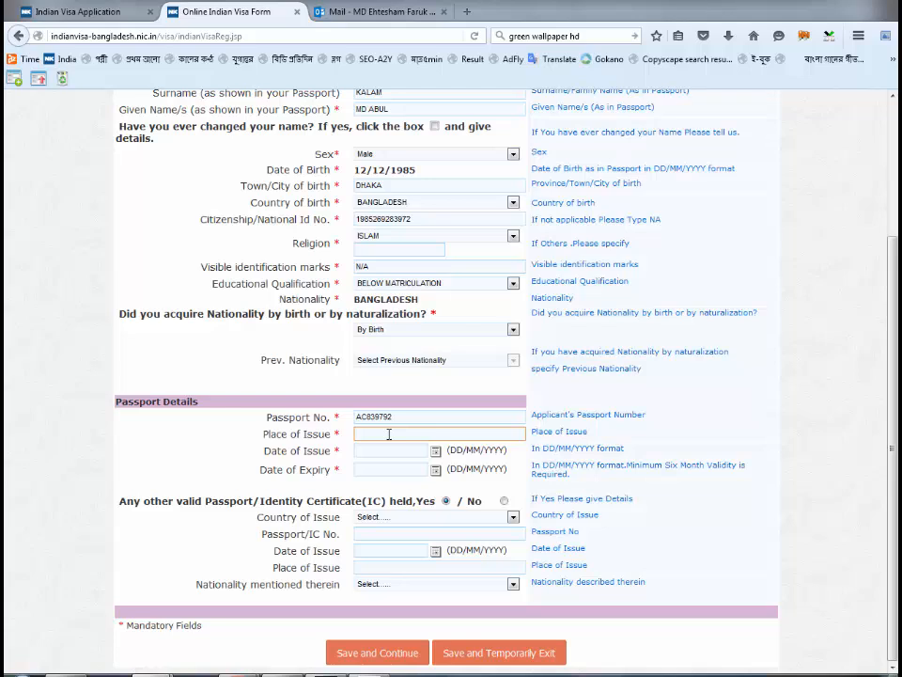
{"action": "type", "text": "DHAKA"}
{"action": "left_click", "coordinate": [382, 450]}
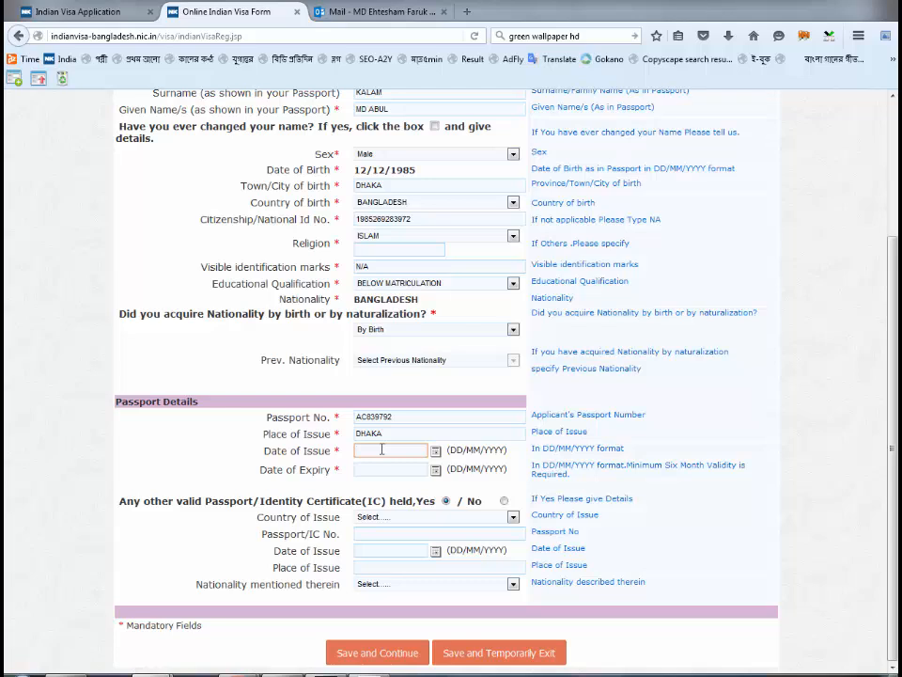
{"action": "type", "text": "12/12/2015"}
{"action": "left_click", "coordinate": [377, 470]}
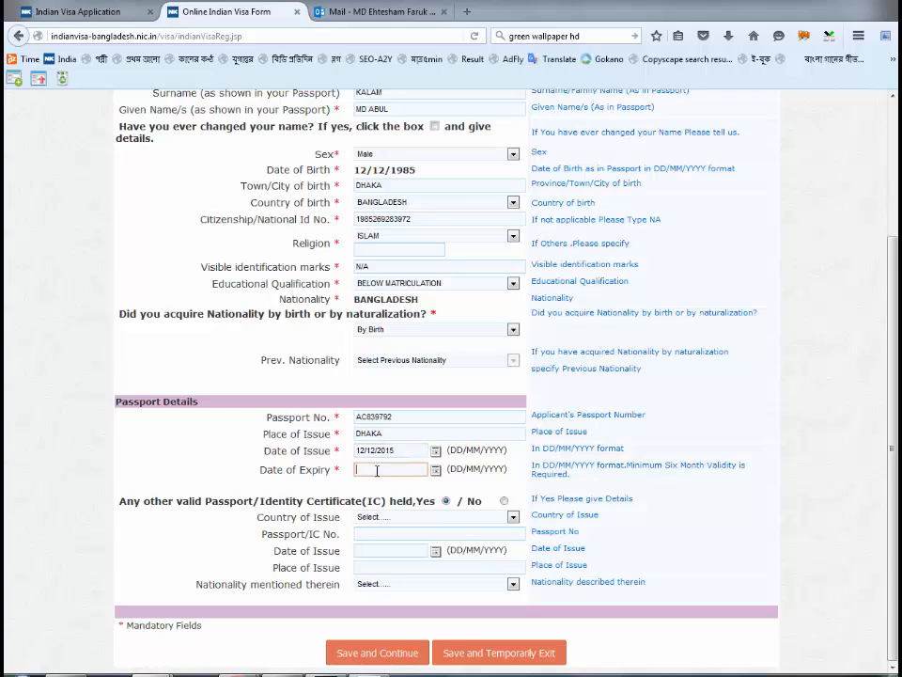
{"action": "type", "text": "11/12/2020"}
{"action": "left_click", "coordinate": [238, 490]}
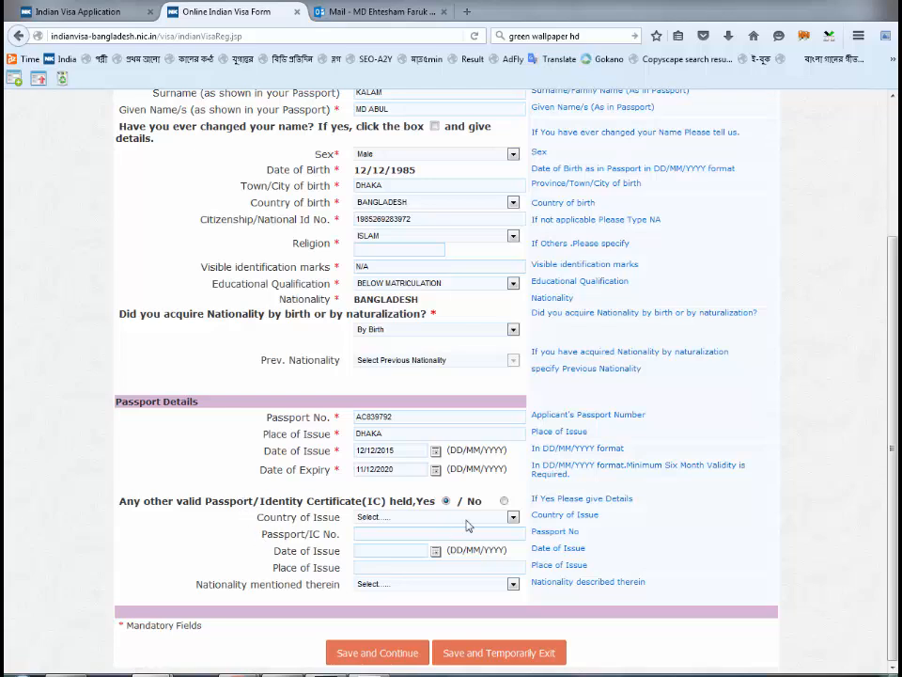
- Enter the other passport's issuing country BANGLADESH, its passport number and issue date 11/11/2006
{"action": "left_click", "coordinate": [428, 520]}
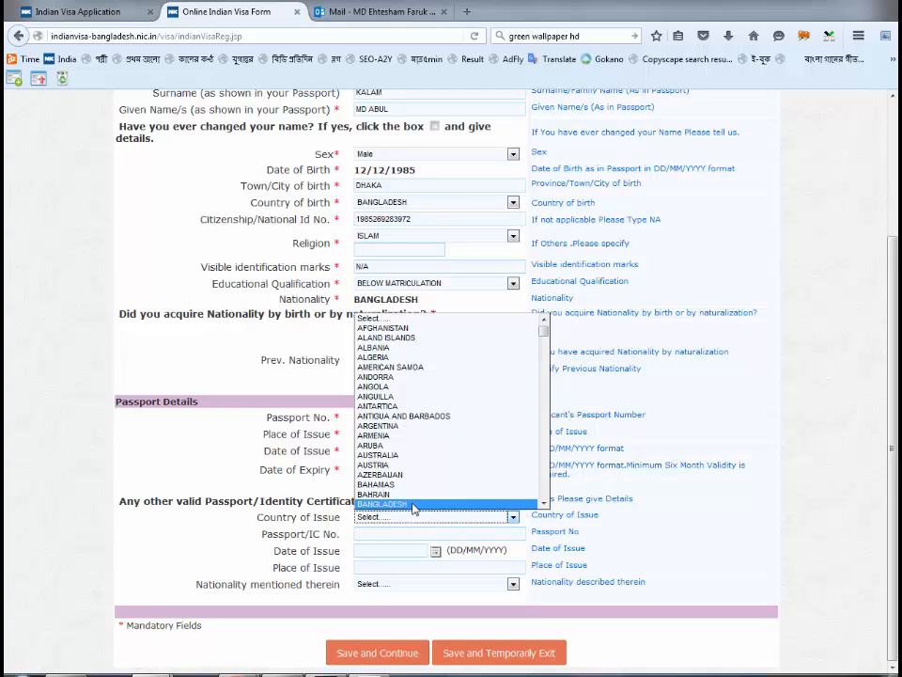
{"action": "left_click", "coordinate": [413, 505]}
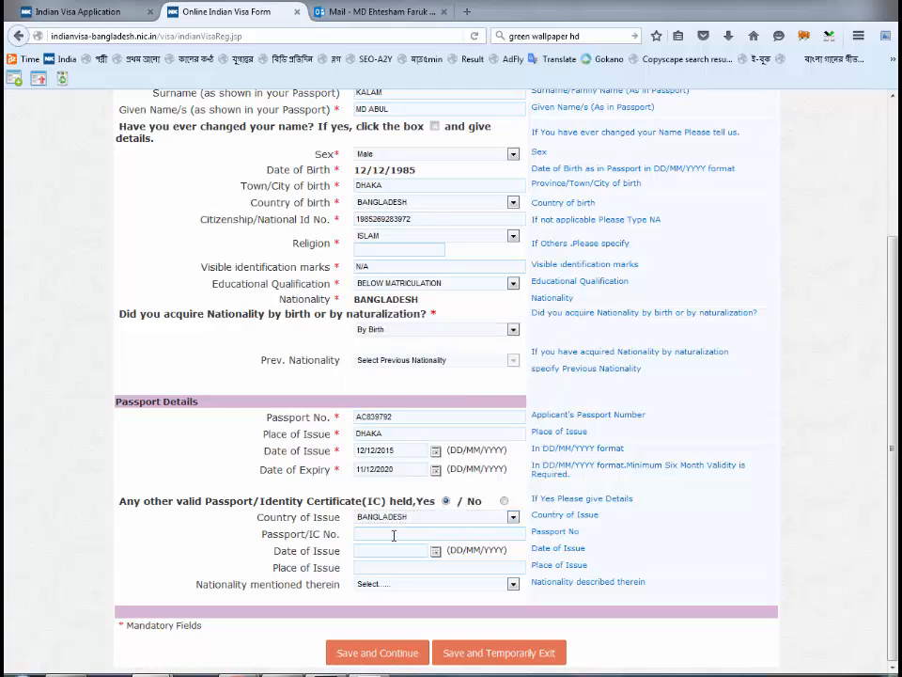
{"action": "left_click", "coordinate": [394, 534]}
{"action": "type", "text": "E"}
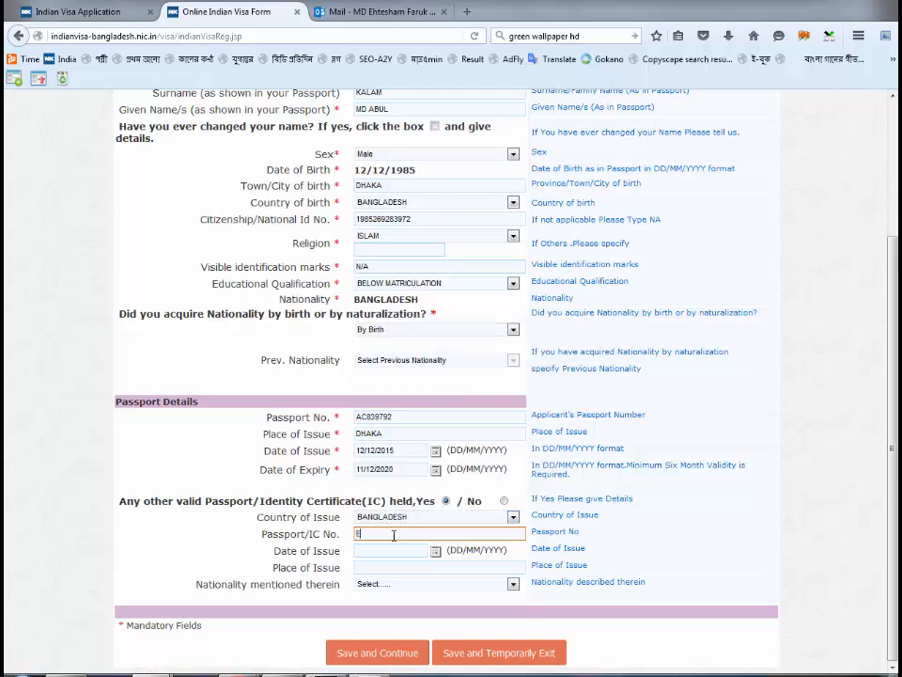
{"action": "type", "text": "1234567"}
{"action": "left_click", "coordinate": [385, 553]}
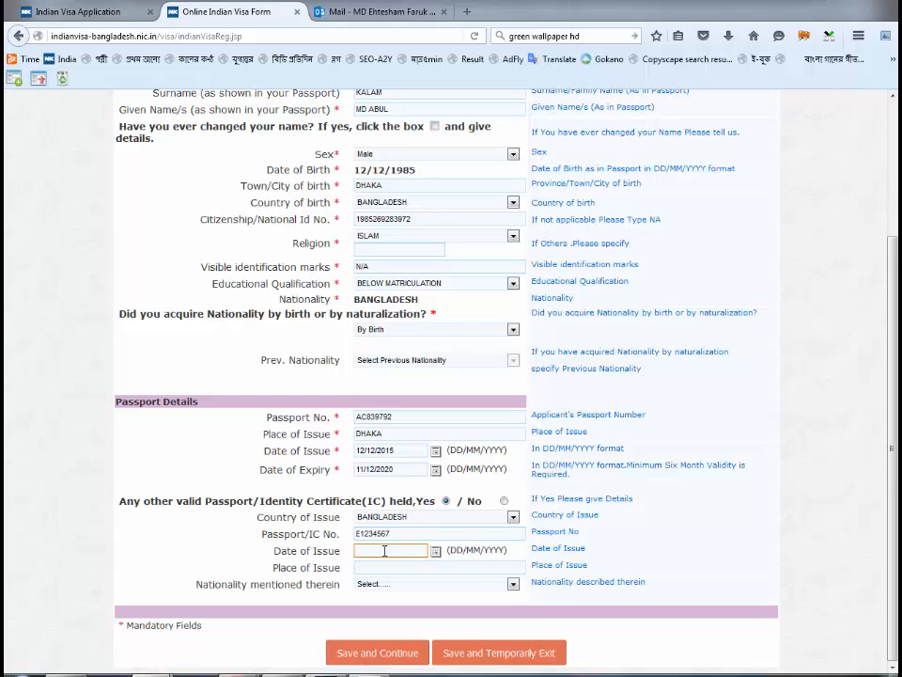
{"action": "type", "text": "11/11/2006"}
- Give it place of issue JESSORE and nationality BANGLADESH, then answer No to another passport
{"action": "left_click", "coordinate": [369, 568]}
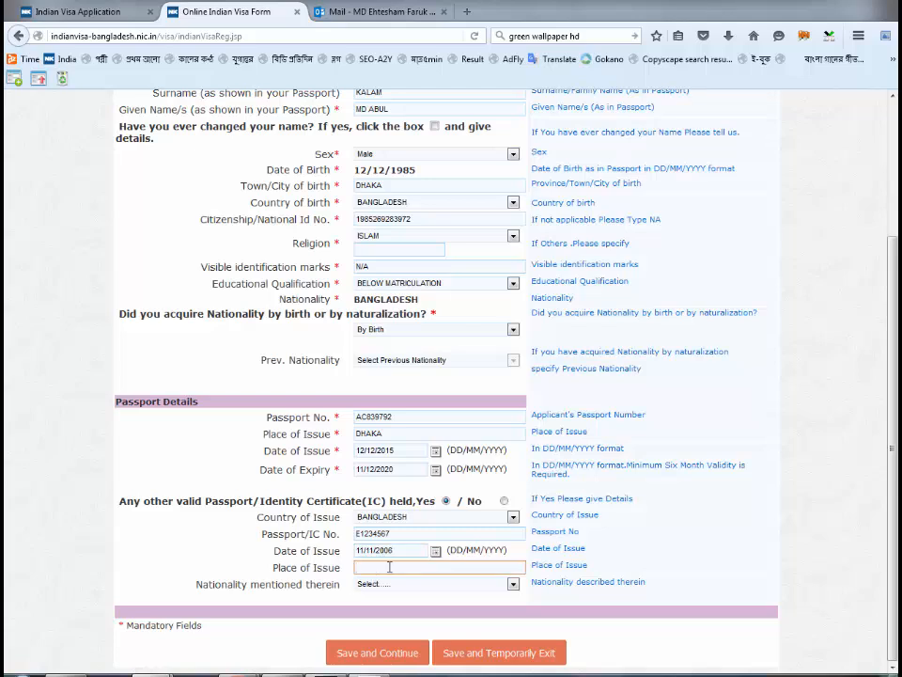
{"action": "type", "text": "JESSORE"}
{"action": "left_click", "coordinate": [397, 583]}
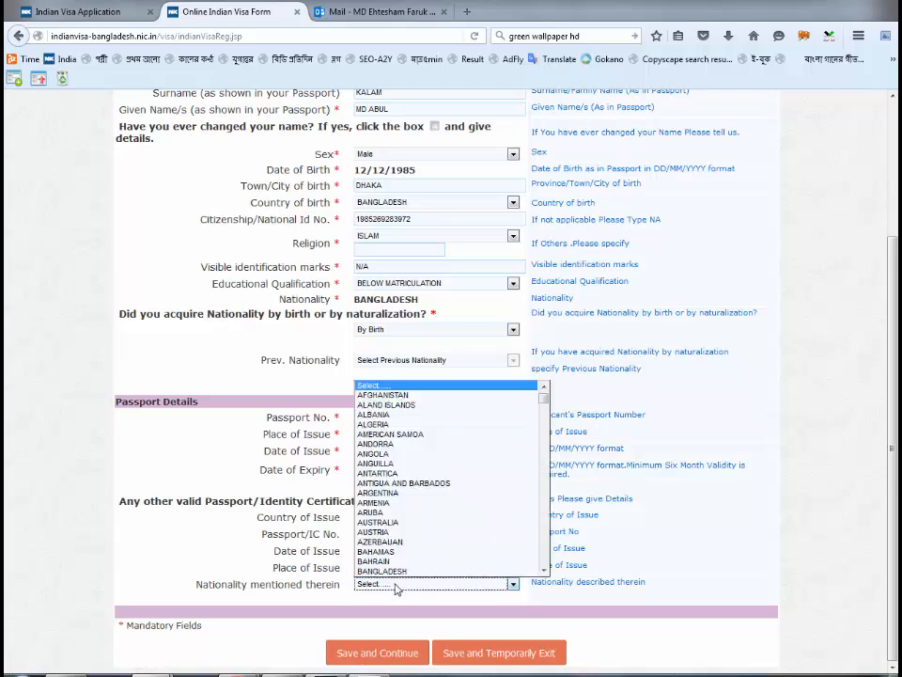
{"action": "left_click", "coordinate": [399, 570]}
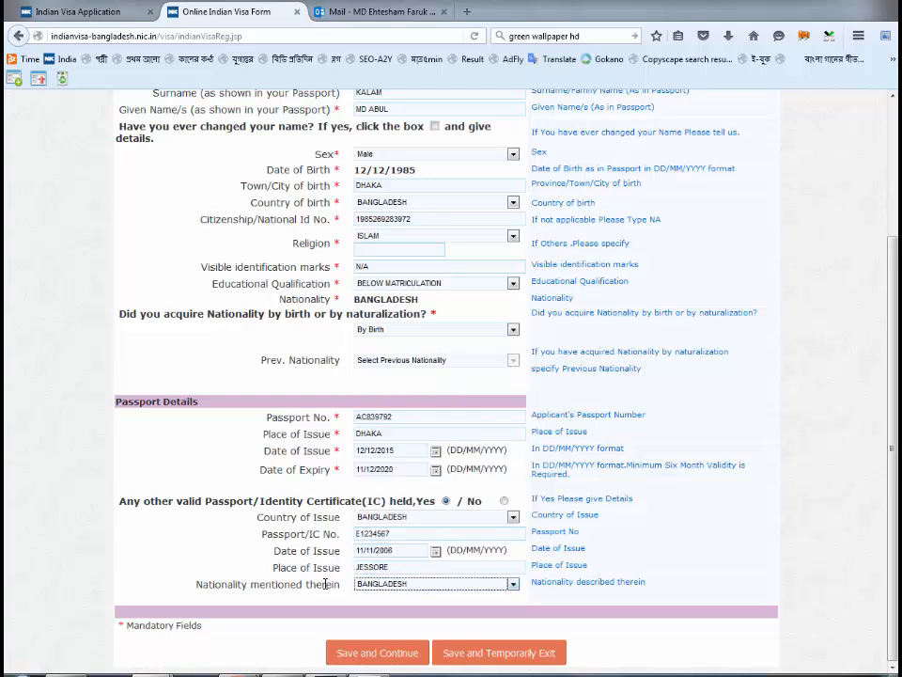
{"action": "left_click", "coordinate": [298, 549]}
{"action": "left_click", "coordinate": [504, 501]}
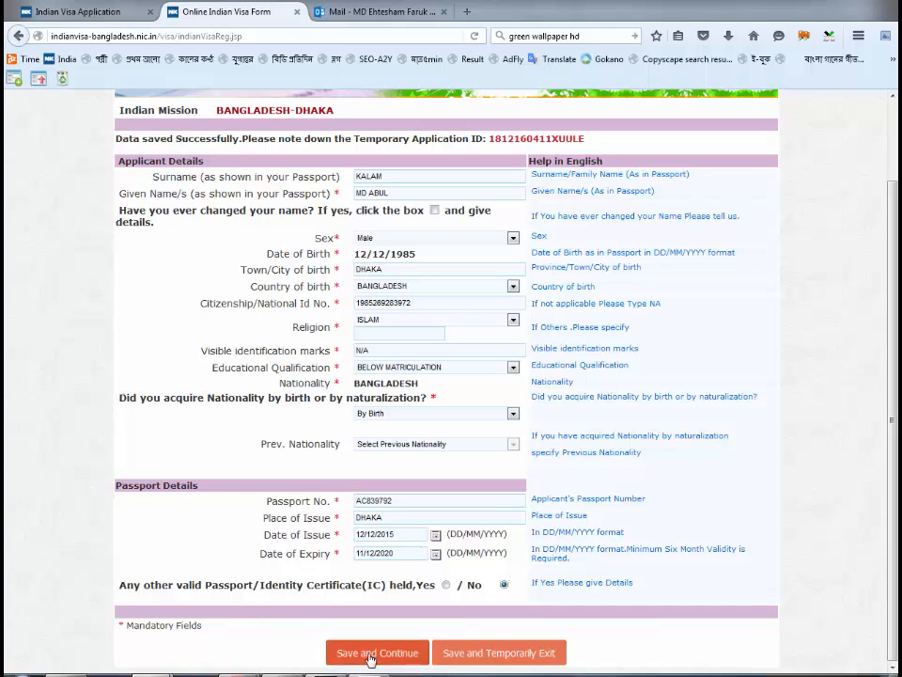
- Save the first page and enter the present house number and street
{"action": "left_click", "coordinate": [369, 658]}
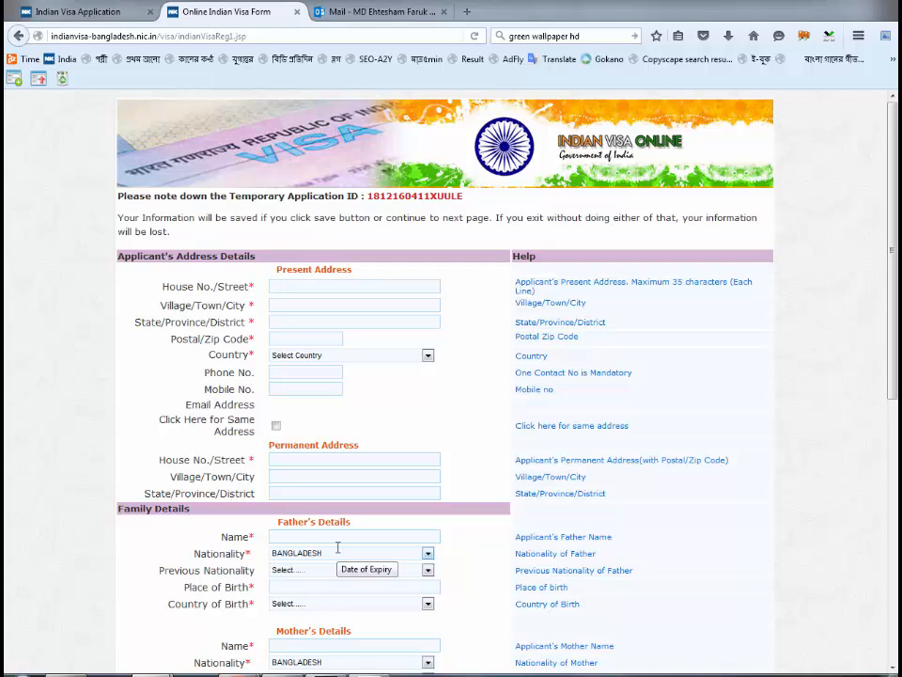
{"action": "scroll", "coordinate": [338, 549], "scroll_direction": "down", "scroll_amount": 2}
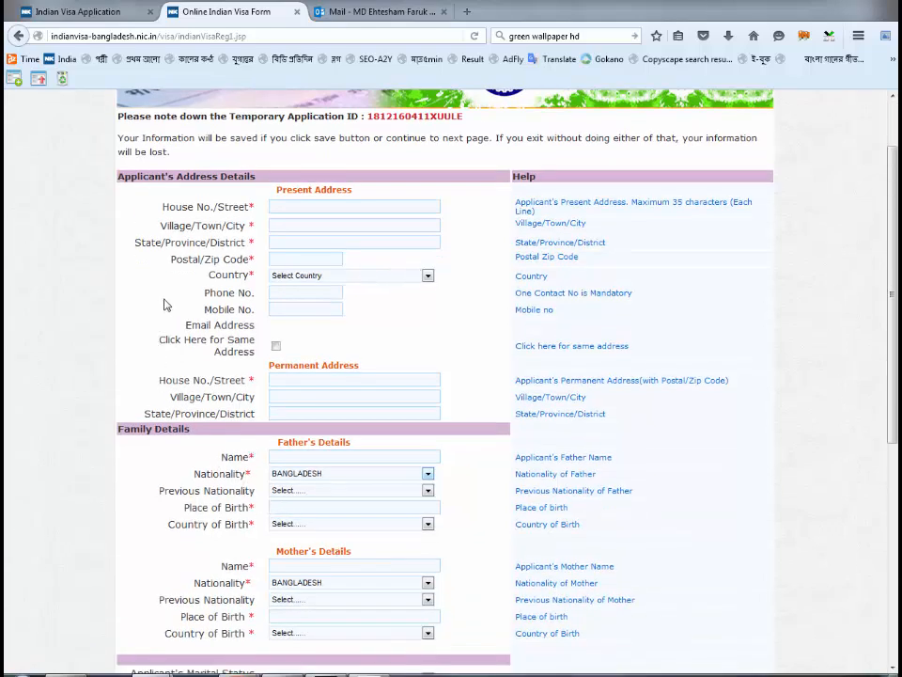
{"action": "left_click", "coordinate": [293, 205]}
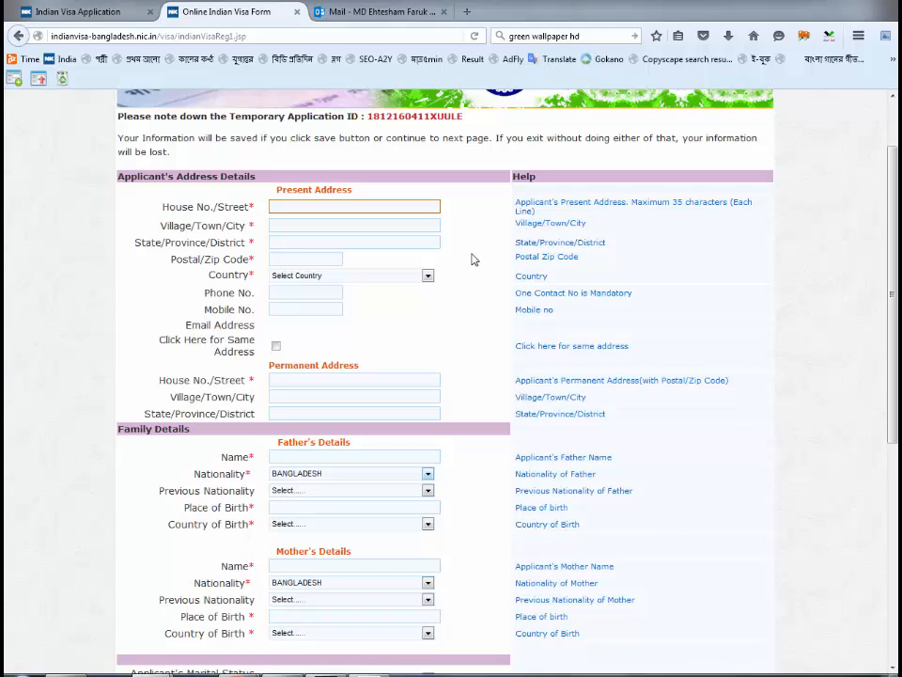
{"action": "scroll", "coordinate": [475, 259], "scroll_direction": "down", "scroll_amount": 2}
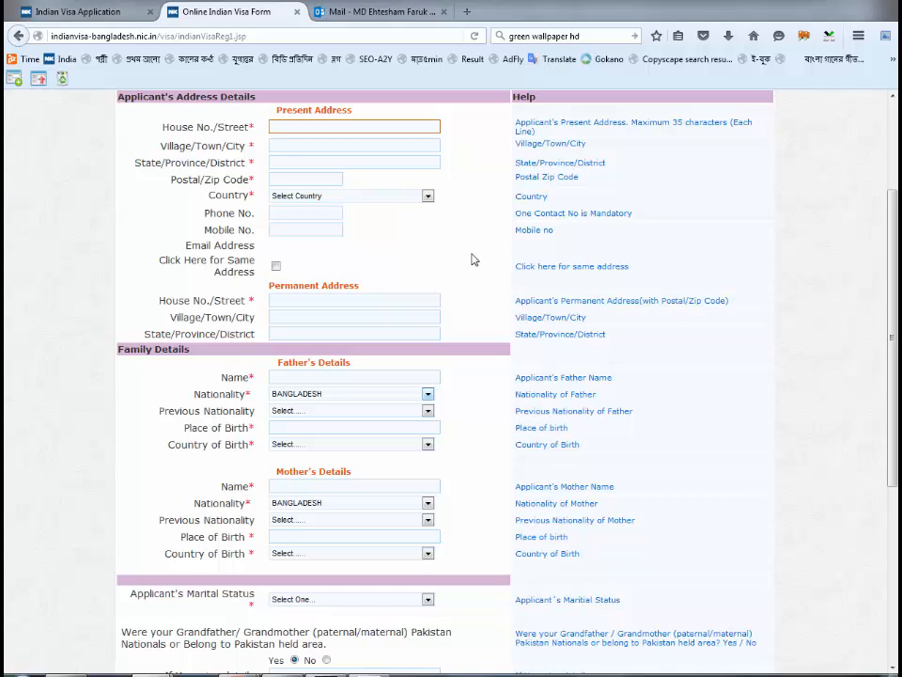
- Fill in the present town, district DHAKA, postal code 1000 and country BANGLADESH
{"action": "key", "text": "Tab"}
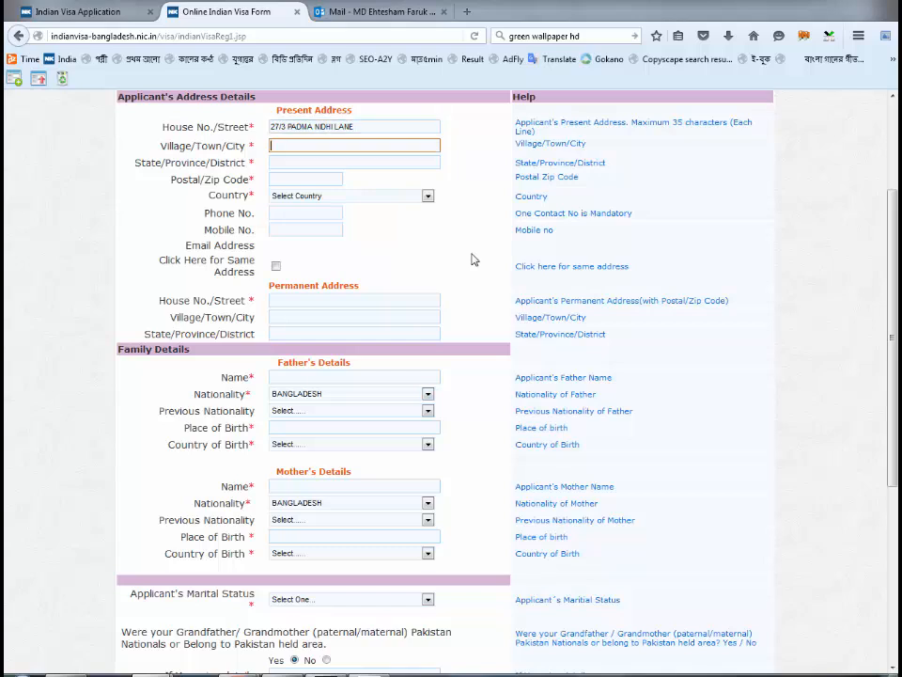
{"action": "type", "text": "SUTRAPUR"}
{"action": "key", "text": "Tab"}
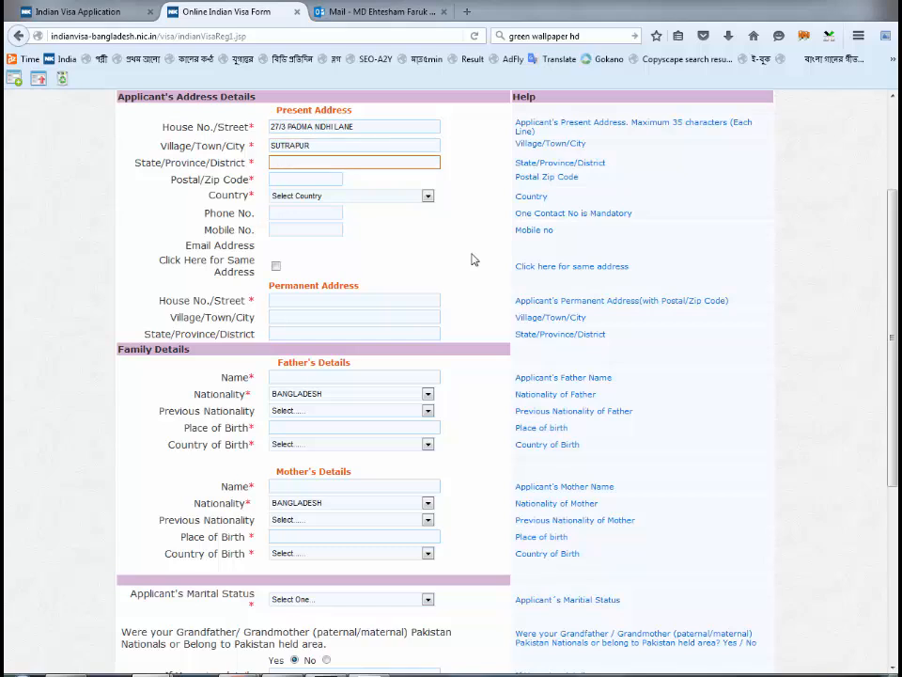
{"action": "type", "text": "DHAKA"}
{"action": "key", "text": "Tab"}
{"action": "type", "text": "1000"}
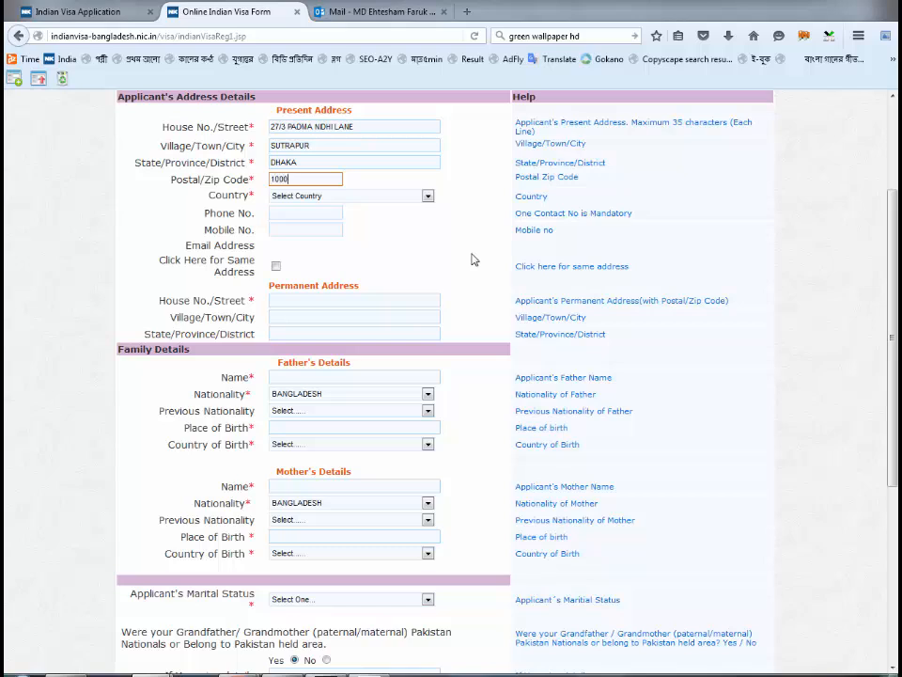
{"action": "key", "text": "Tab"}
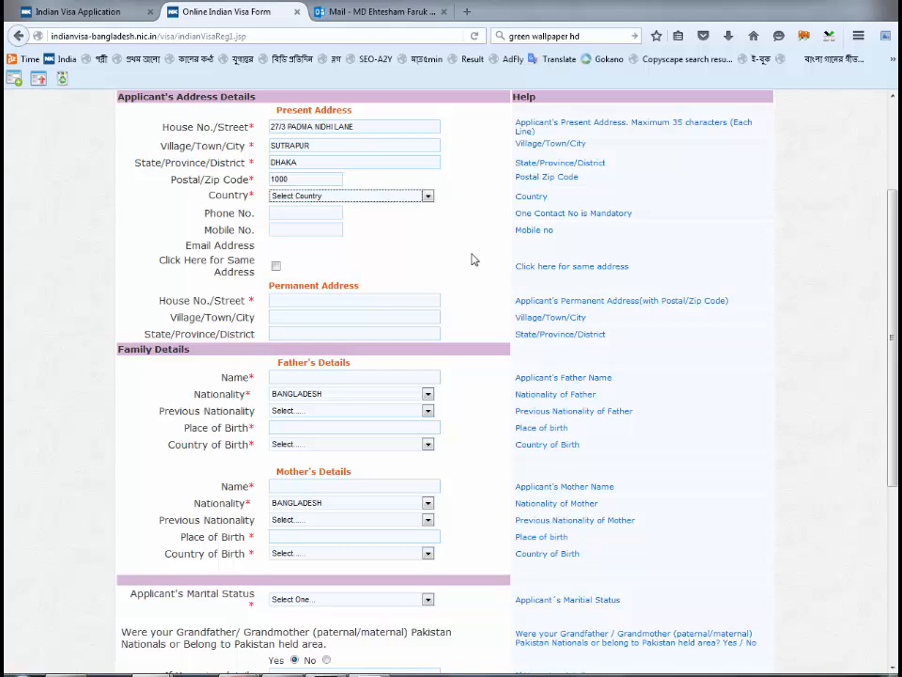
{"action": "key", "text": "b"}
{"action": "key", "text": "b"}
{"action": "key", "text": "b"}
{"action": "left_click", "coordinate": [426, 255]}
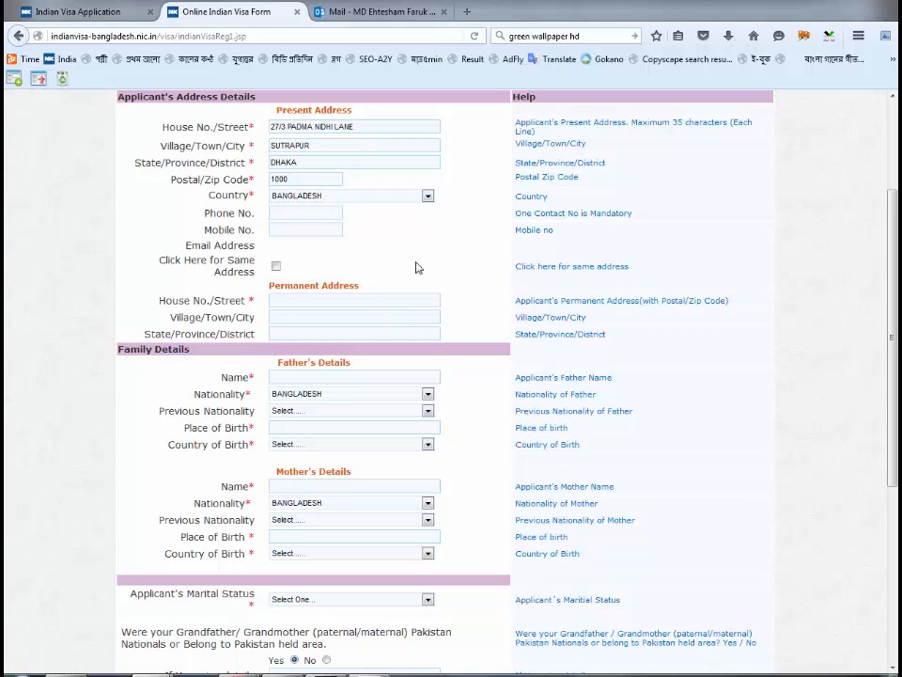
{"action": "scroll", "coordinate": [417, 268], "scroll_direction": "down", "scroll_amount": 2}
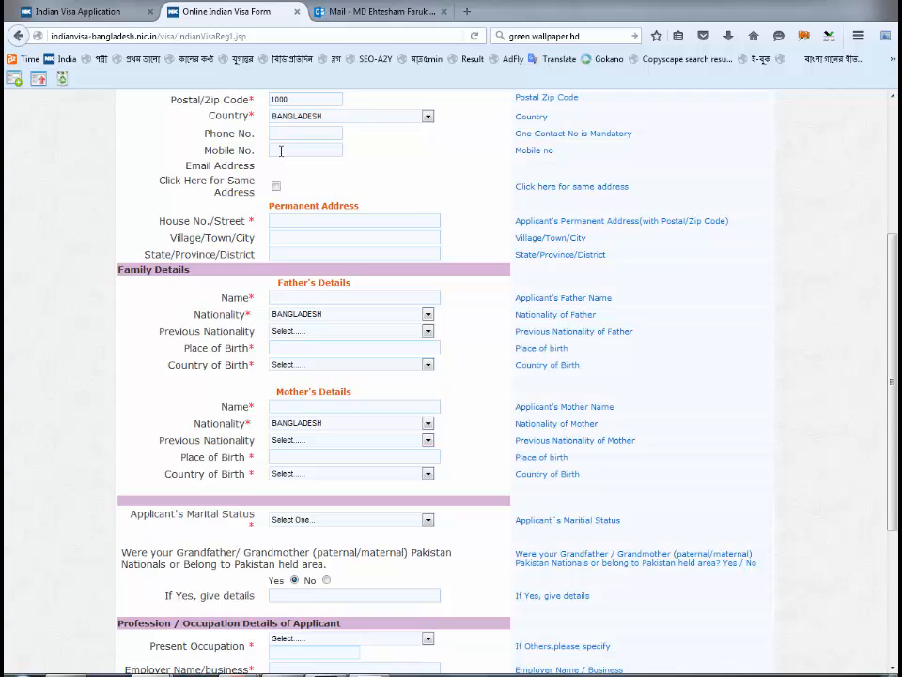
- Enter the applicant's mobile number
{"action": "left_click", "coordinate": [281, 150]}
{"action": "type", "text": "017123456789"}
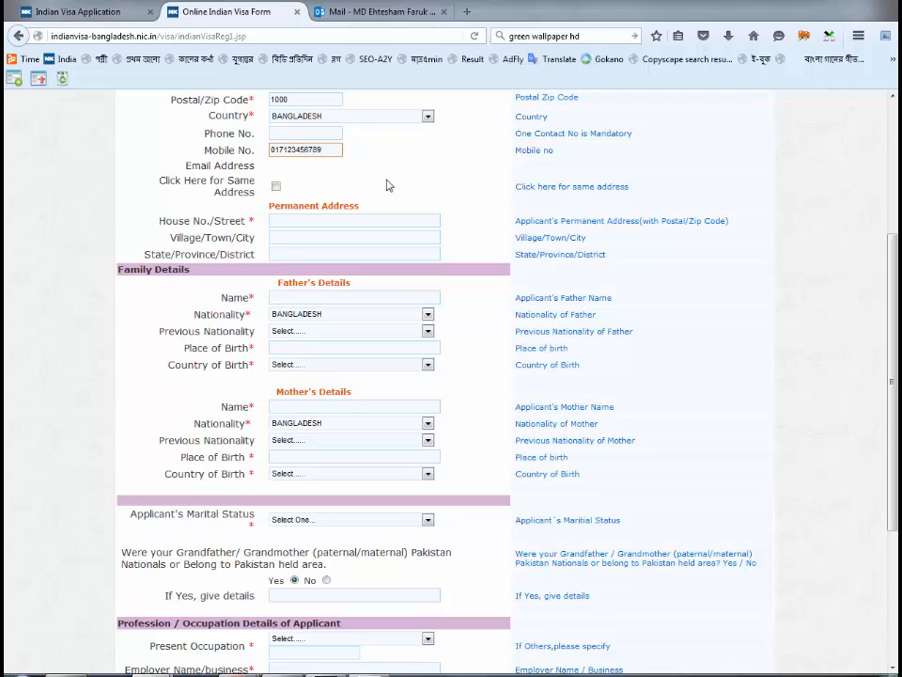
{"action": "left_click", "coordinate": [357, 181]}
- Copy the present address into the permanent address with the same-address checkbox
{"action": "scroll", "coordinate": [364, 214], "scroll_direction": "up", "scroll_amount": 3}
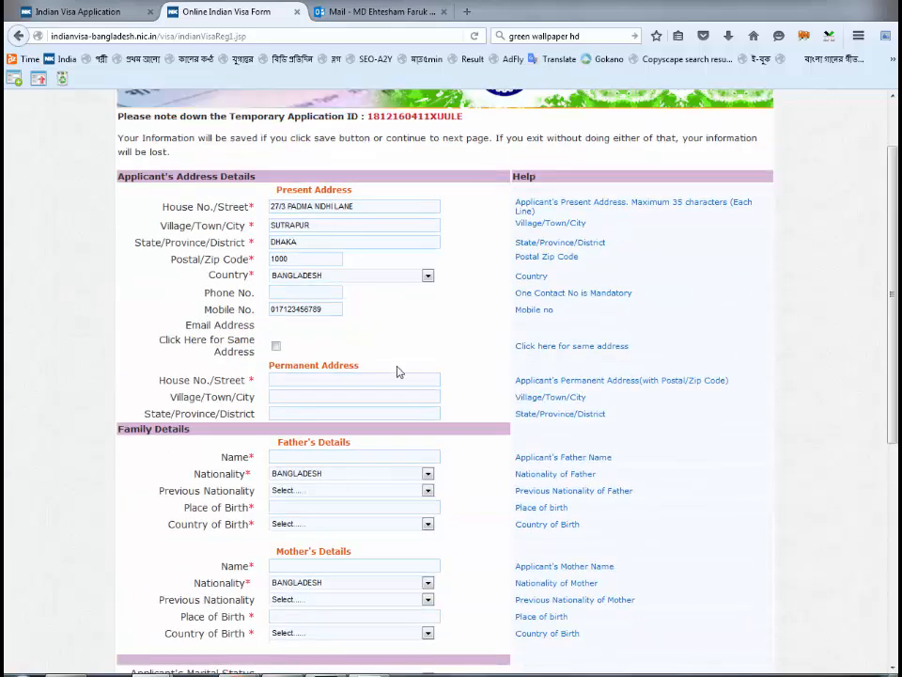
{"action": "left_click", "coordinate": [276, 347]}
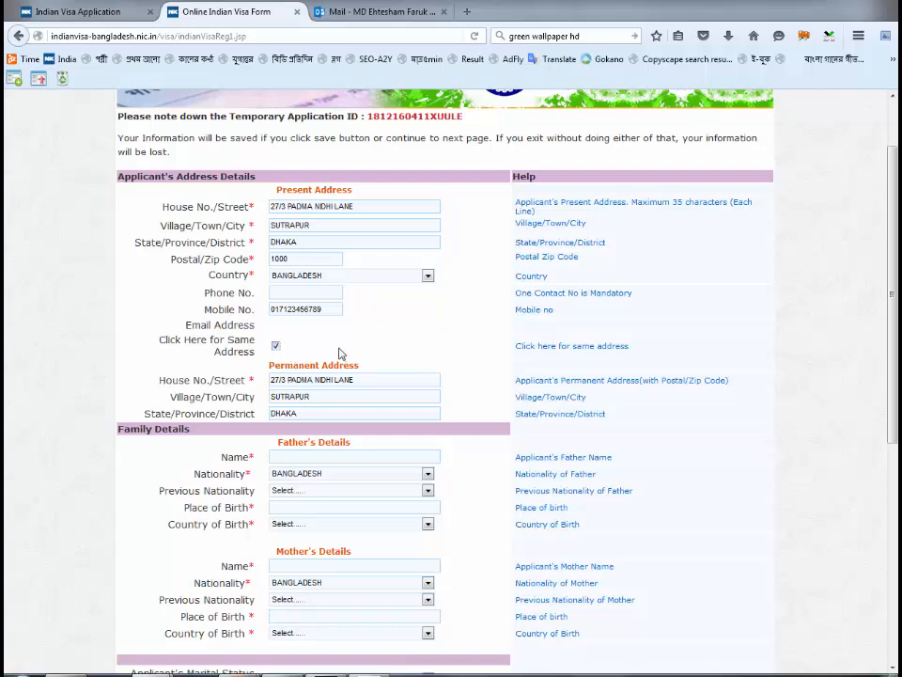
{"action": "scroll", "coordinate": [340, 353], "scroll_direction": "down", "scroll_amount": 2}
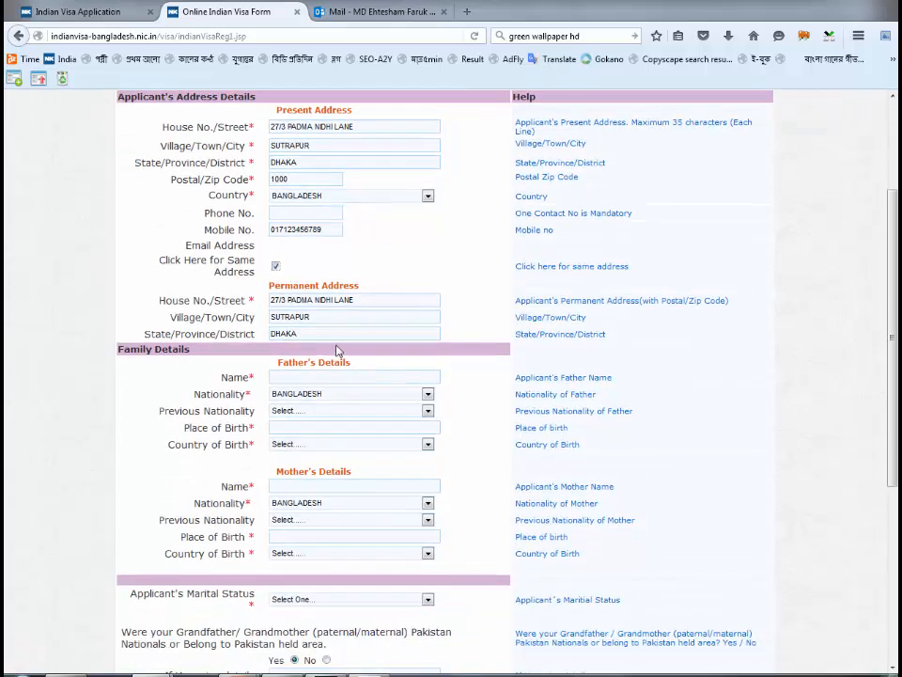
{"action": "left_click", "coordinate": [305, 301]}
{"action": "scroll", "coordinate": [304, 301], "scroll_direction": "down", "scroll_amount": 2}
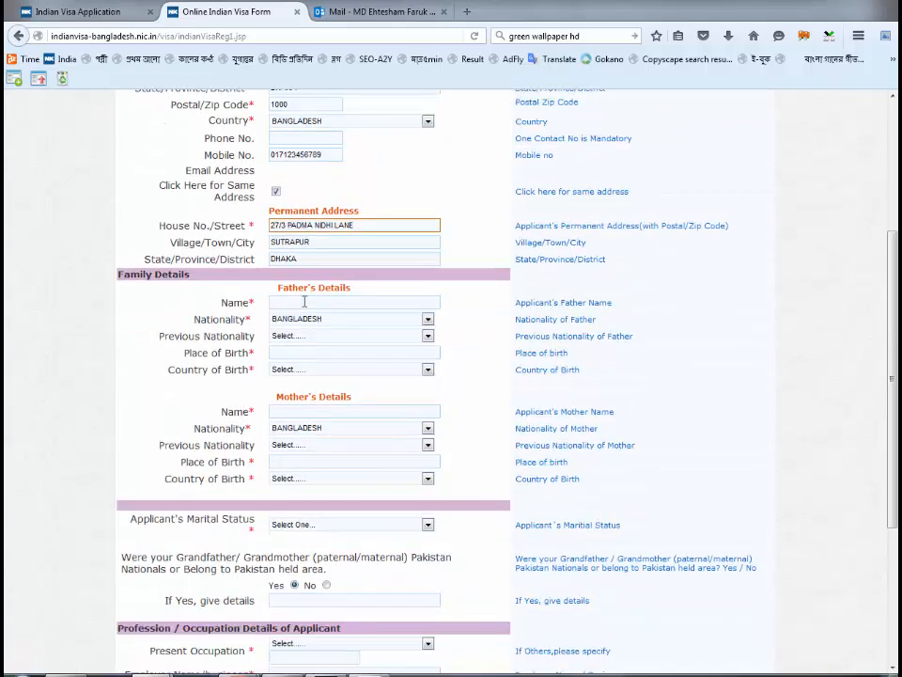
{"action": "left_click", "coordinate": [305, 301]}
{"action": "scroll", "coordinate": [304, 300], "scroll_direction": "down", "scroll_amount": 4}
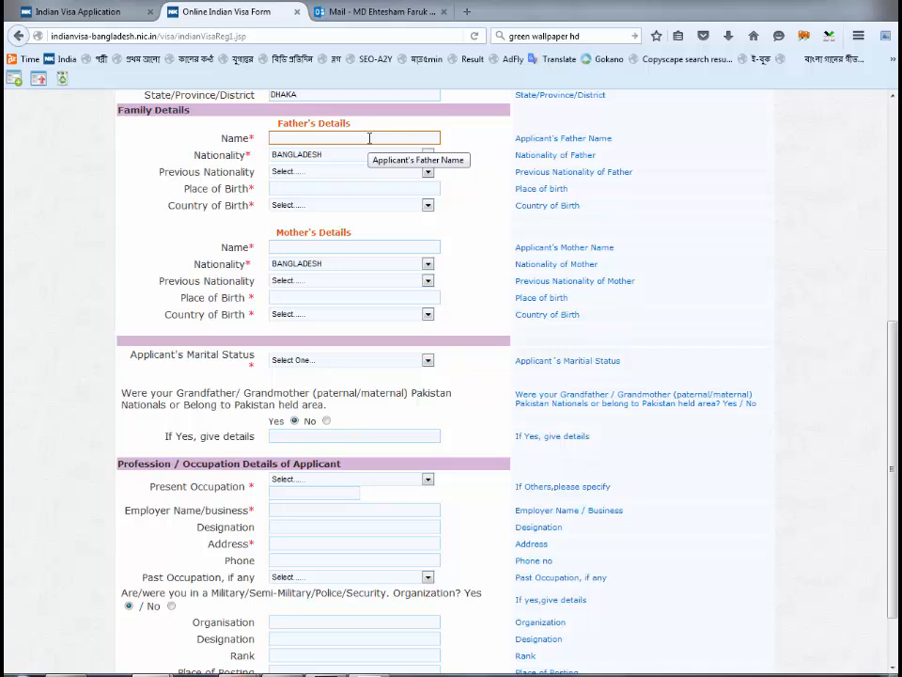
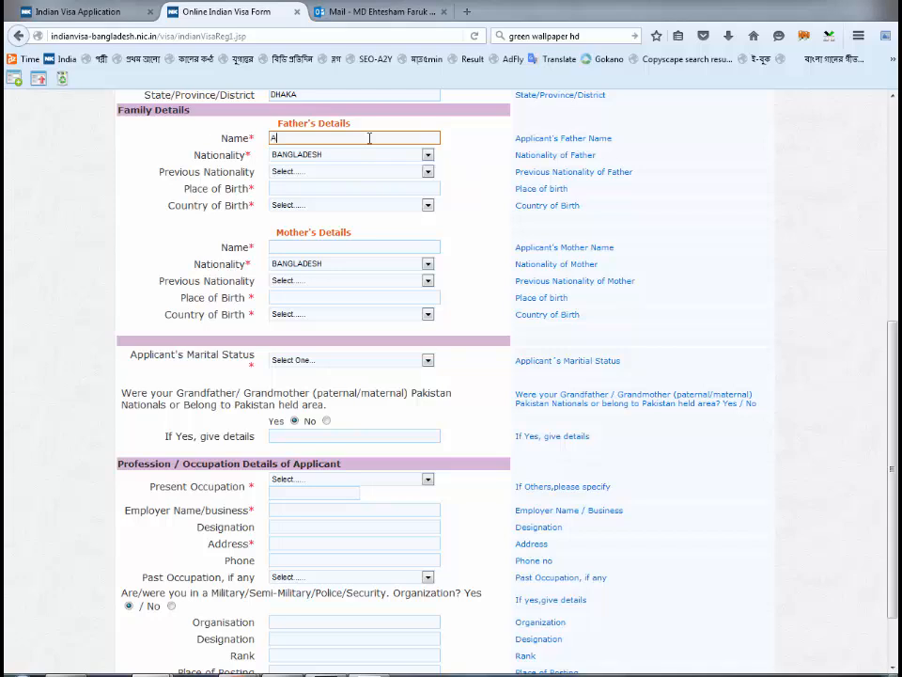
- Enter the father's name, previous nationality BANGLADESH and birthplace DHAKA, BANGLADESH
{"action": "key", "text": "Tab"}
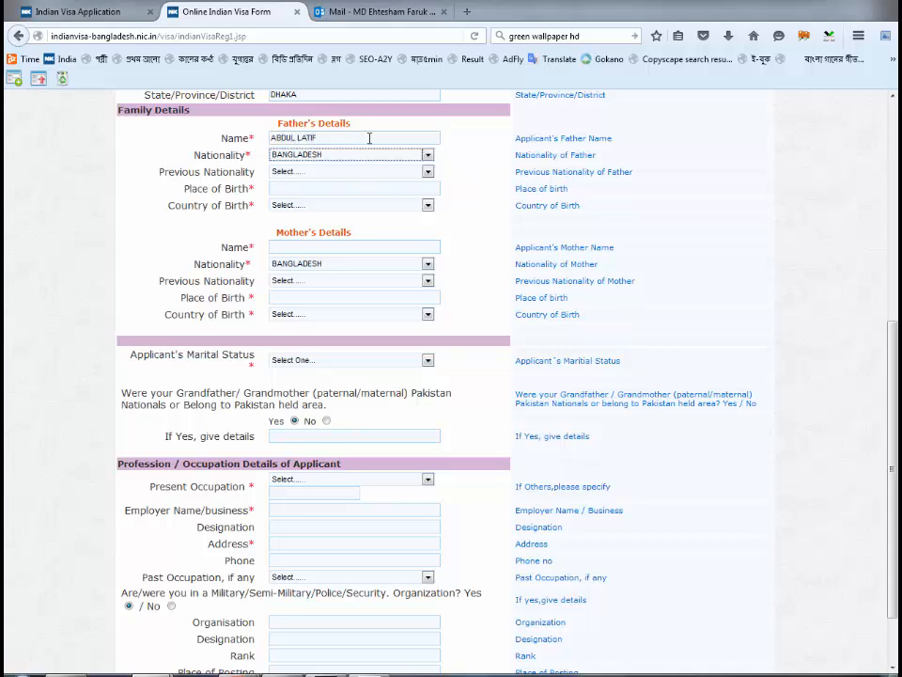
{"action": "key", "text": "Tab"}
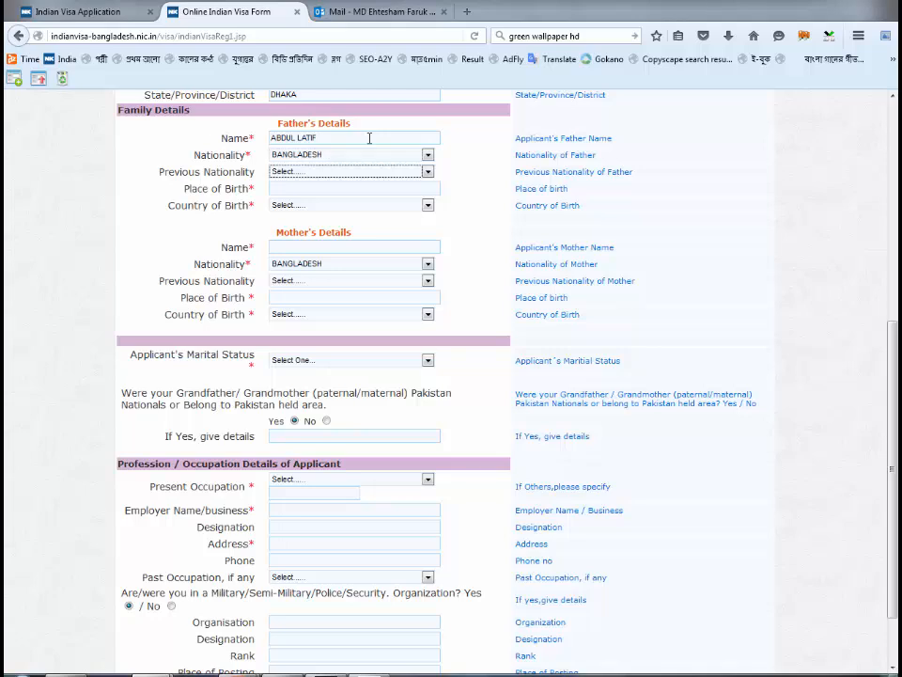
{"action": "key", "text": "b"}
{"action": "key", "text": "b"}
{"action": "key", "text": "b"}
{"action": "key", "text": "Tab"}
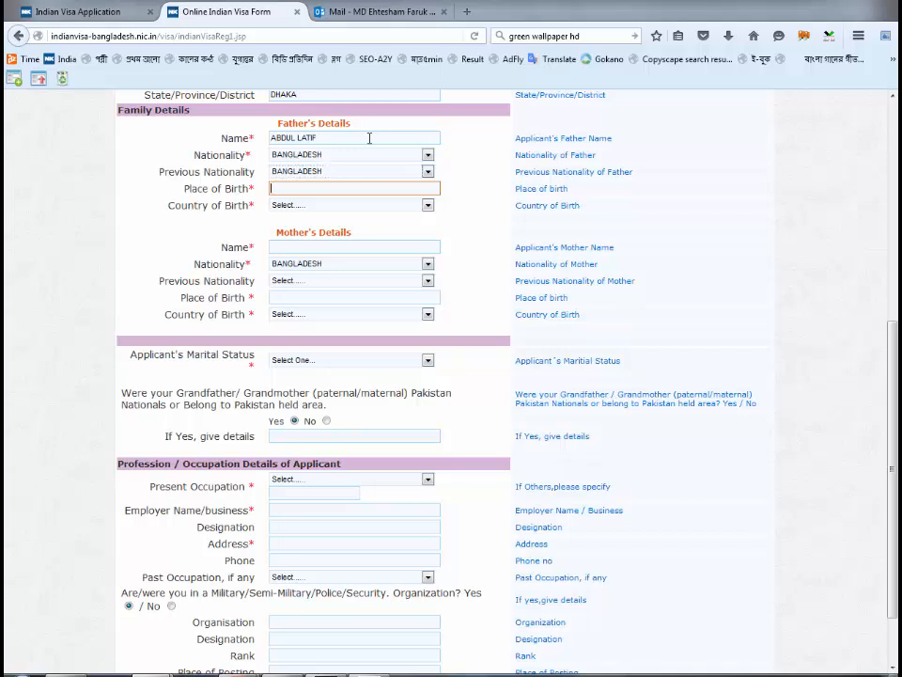
{"action": "type", "text": "DHAKA"}
{"action": "key", "text": "Tab"}
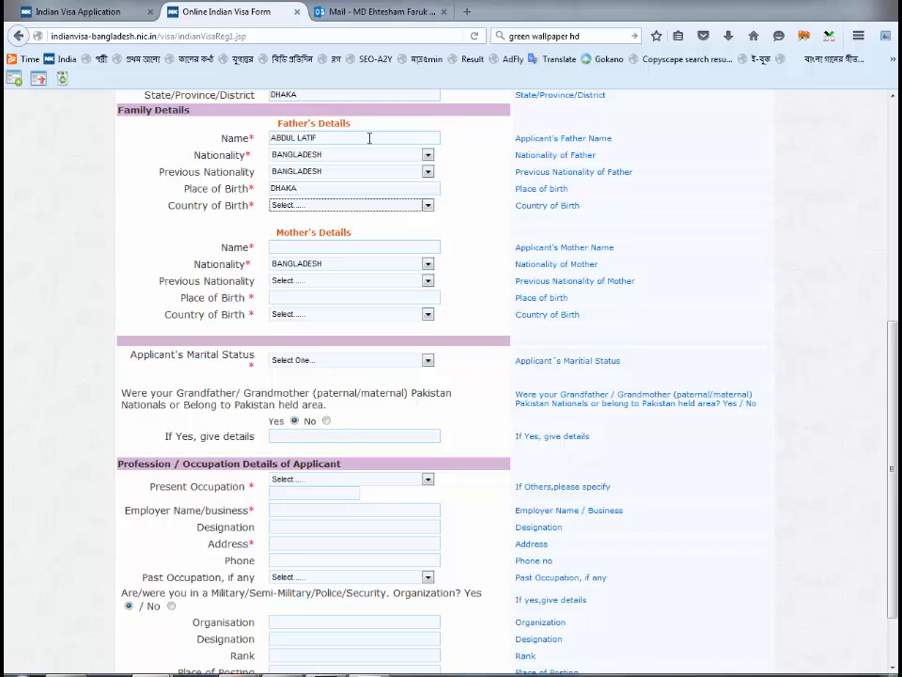
{"action": "key", "text": "b"}
{"action": "key", "text": "b"}
{"action": "key", "text": "b"}
- Enter the mother's name, previous nationality BANGLADESH and birthplace DHAKA, BANGLADESH
{"action": "key", "text": "Tab"}
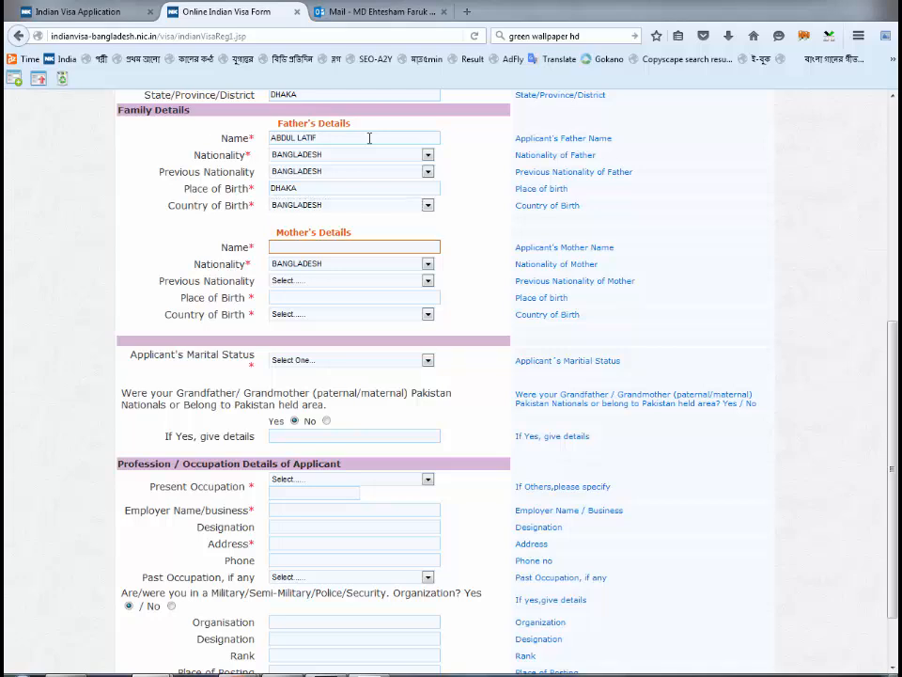
{"action": "key", "text": "Tab"}
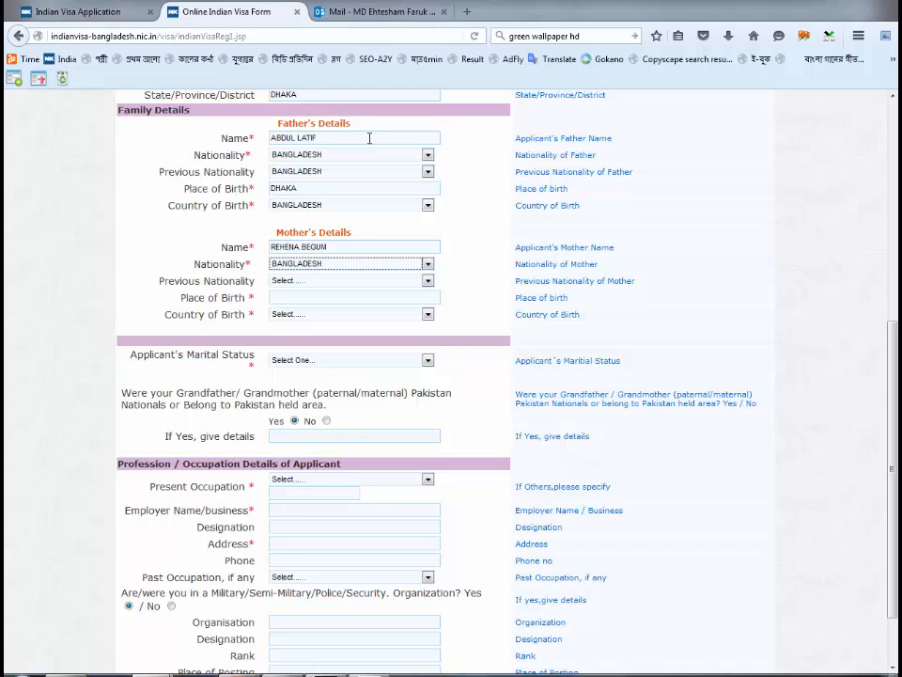
{"action": "key", "text": "Tab"}
{"action": "key", "text": "b"}
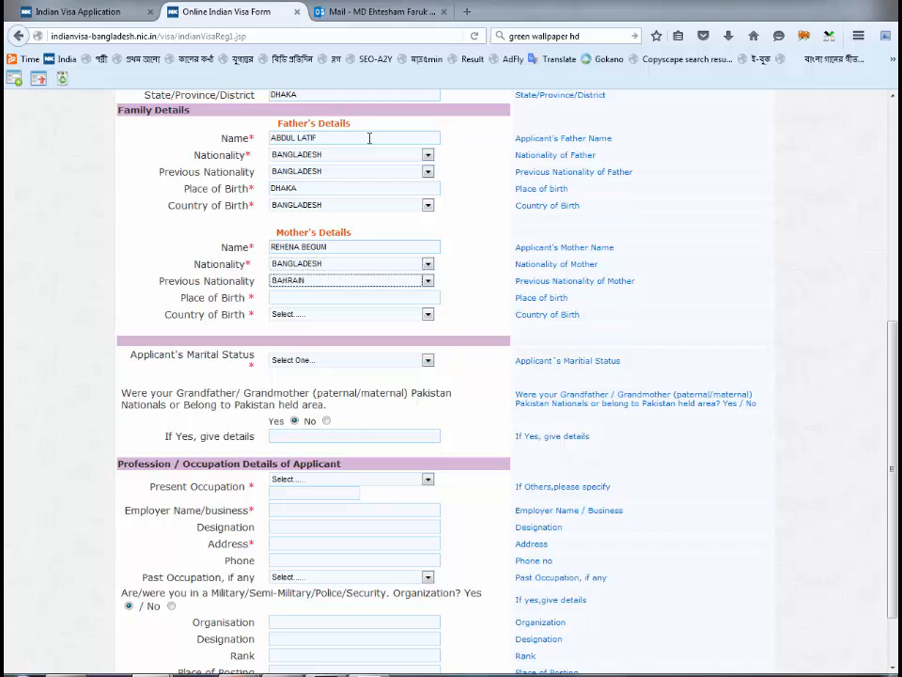
{"action": "key", "text": "Tab"}
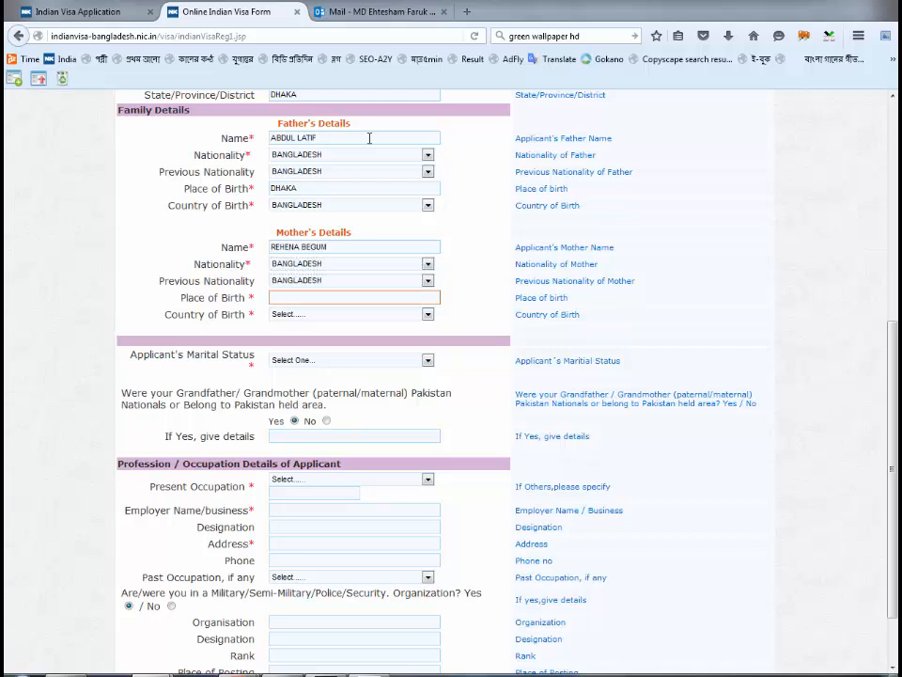
{"action": "type", "text": "DHAKA"}
{"action": "key", "text": "Tab"}
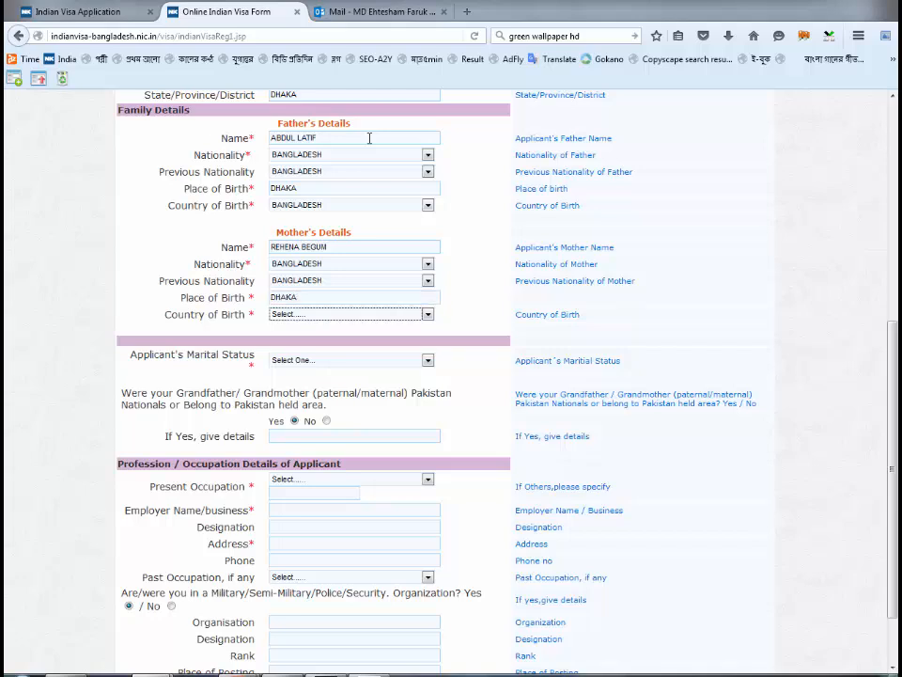
{"action": "key", "text": "b"}
{"action": "scroll", "coordinate": [352, 192], "scroll_direction": "down", "scroll_amount": 2}
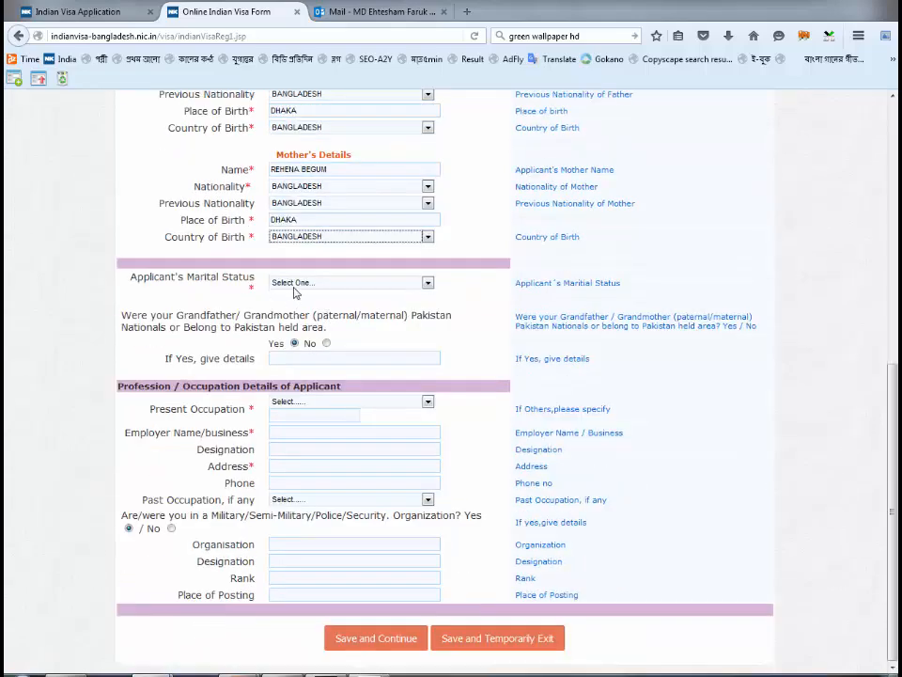
- Set marital status to Married and enter the spouse's name
{"action": "left_click", "coordinate": [318, 282]}
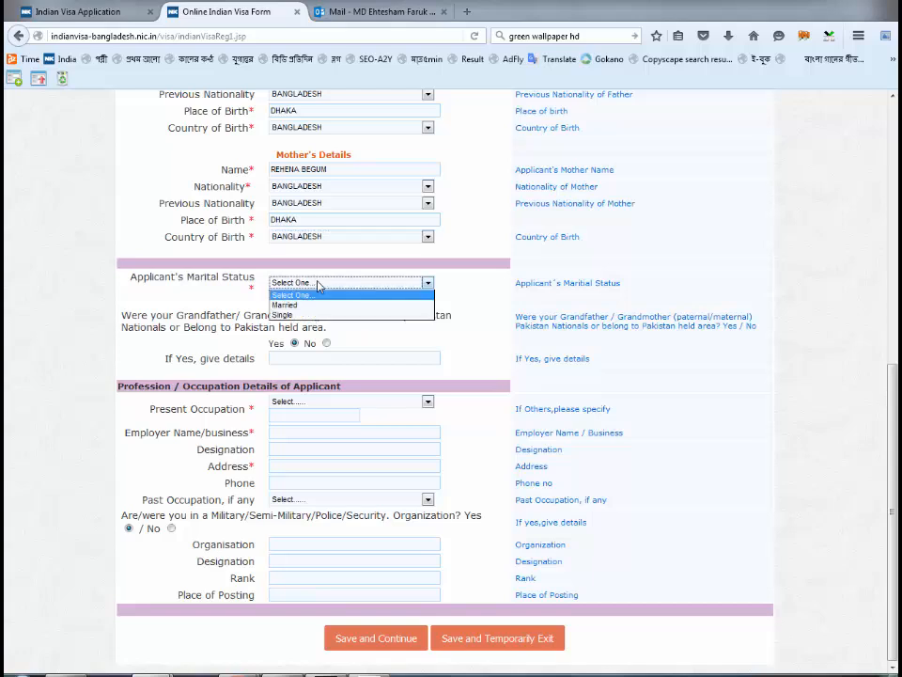
{"action": "left_click", "coordinate": [308, 309]}
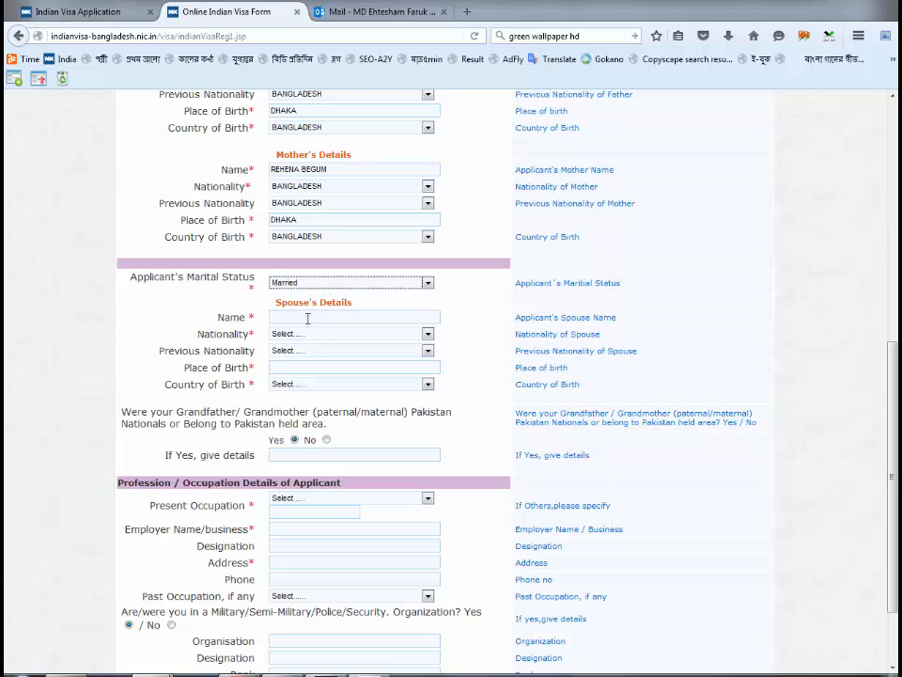
{"action": "left_click", "coordinate": [309, 317]}
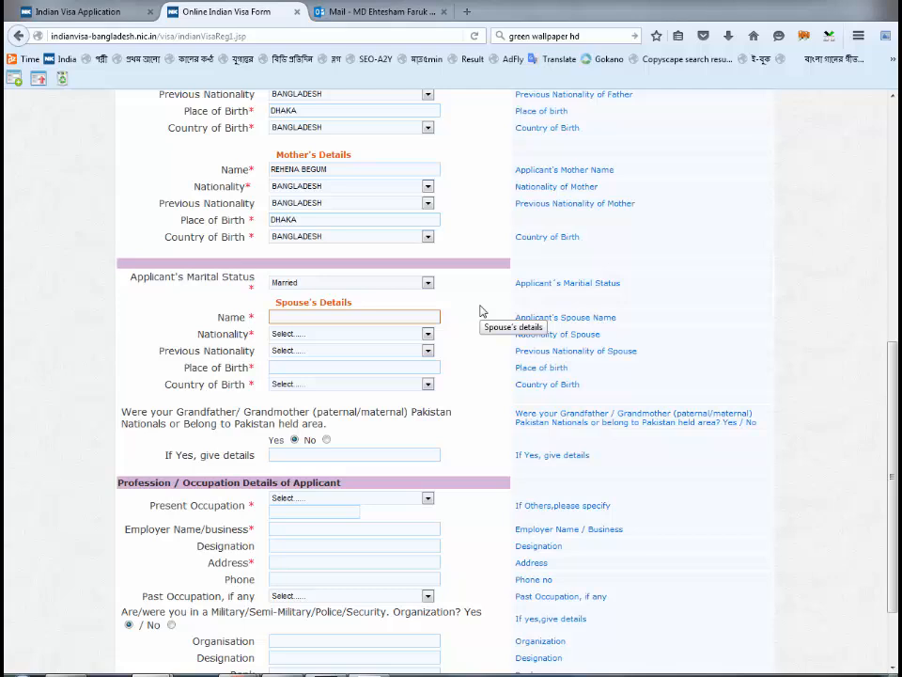
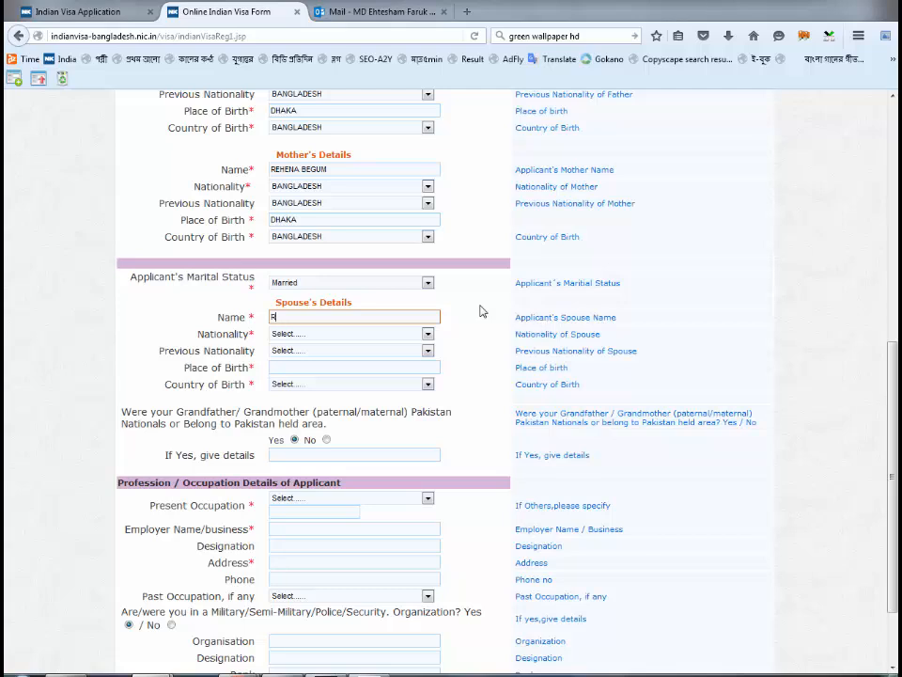
- Give the spouse nationality and previous nationality BANGLADESH, birthplace DHAKA, BANGLADESH
{"action": "key", "text": "Tab"}
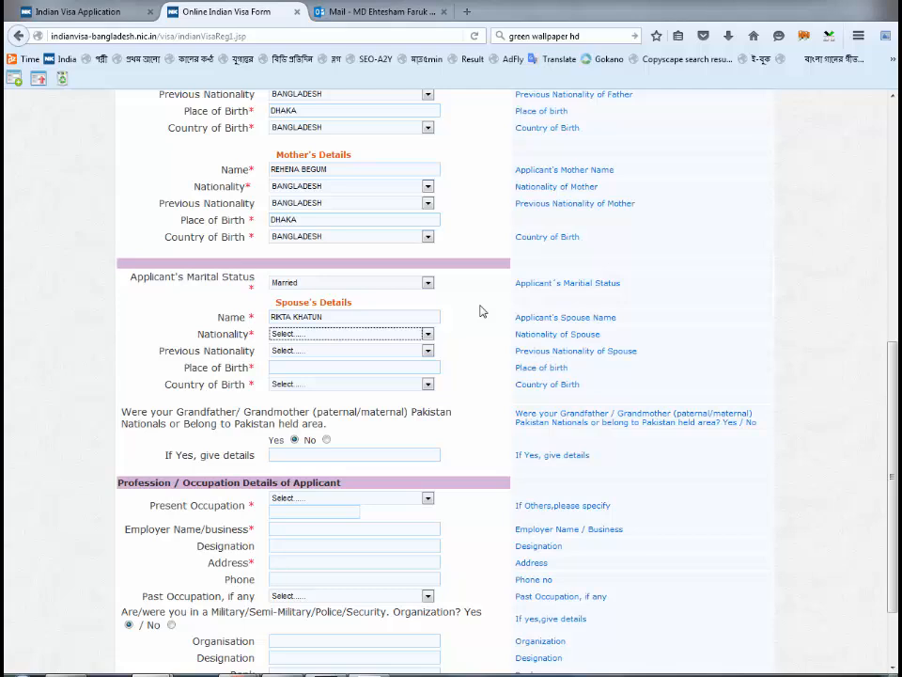
{"action": "type", "text": "ban"}
{"action": "key", "text": "Tab"}
{"action": "type", "text": "ban"}
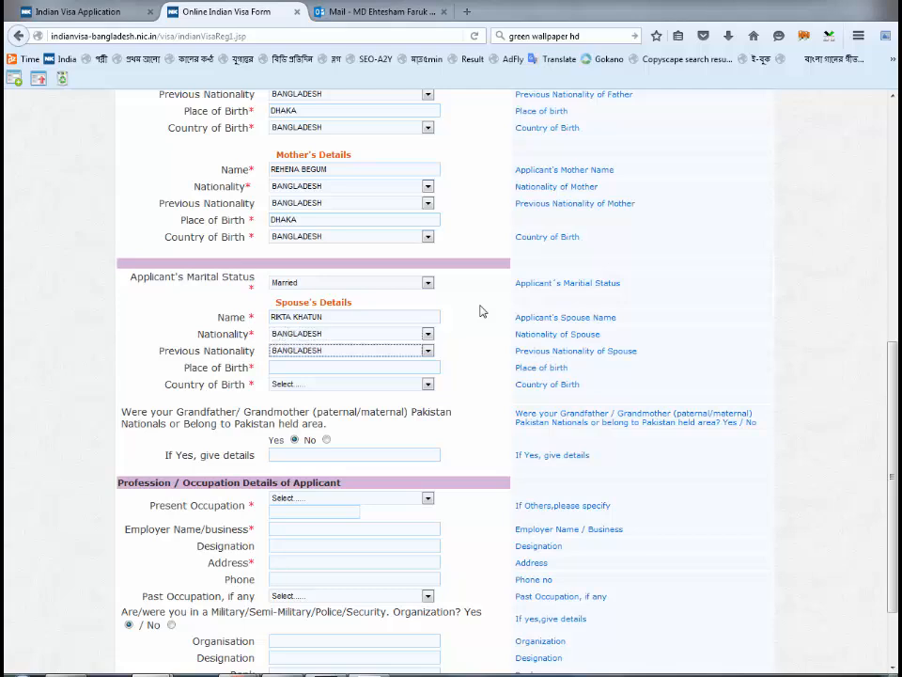
{"action": "key", "text": "Tab"}
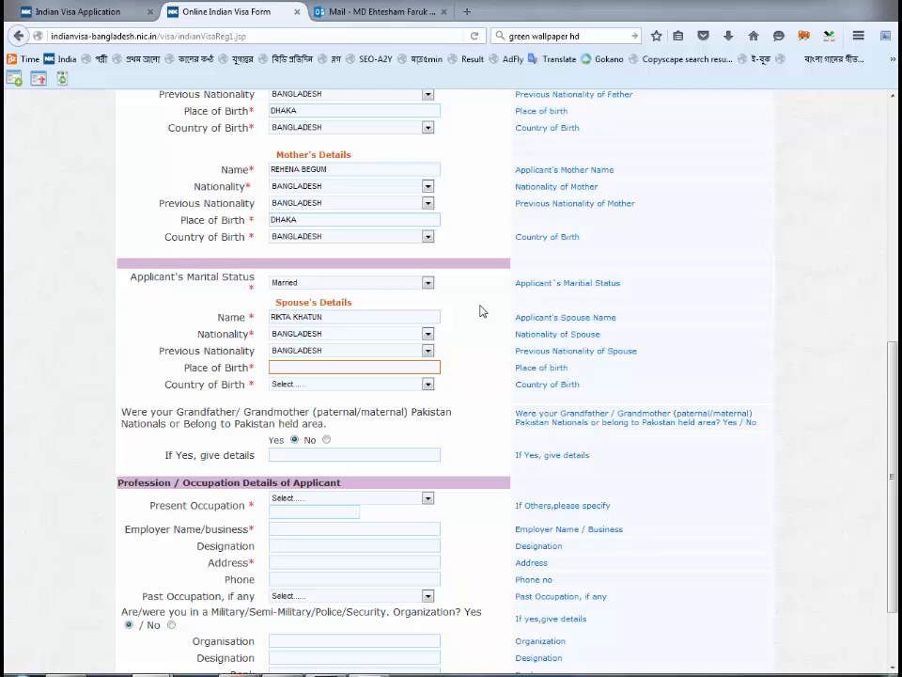
{"action": "type", "text": "DHAKA"}
{"action": "key", "text": "Tab"}
{"action": "type", "text": "ban"}
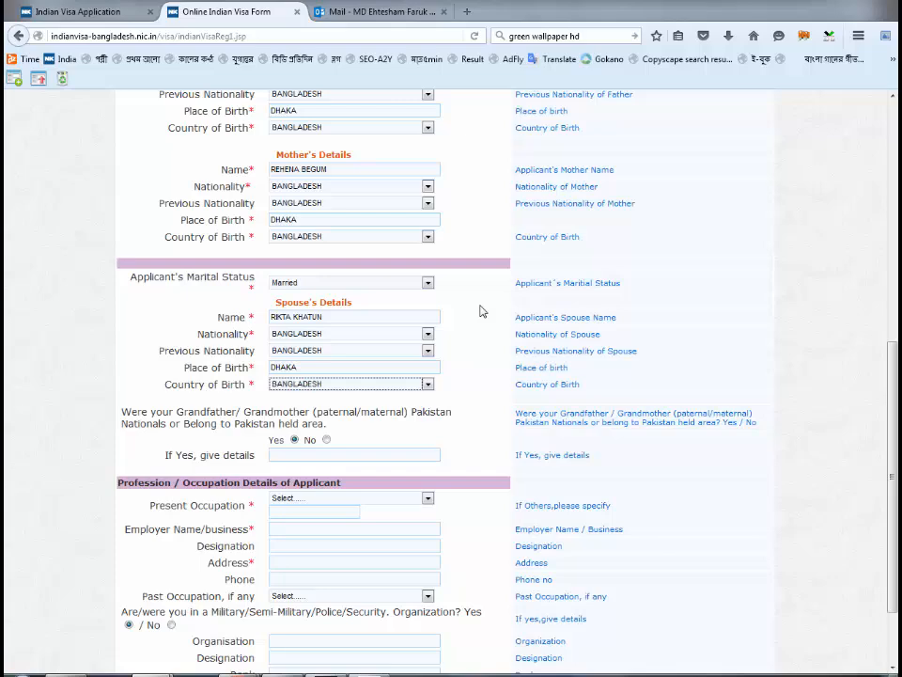
{"action": "key", "text": "Tab"}
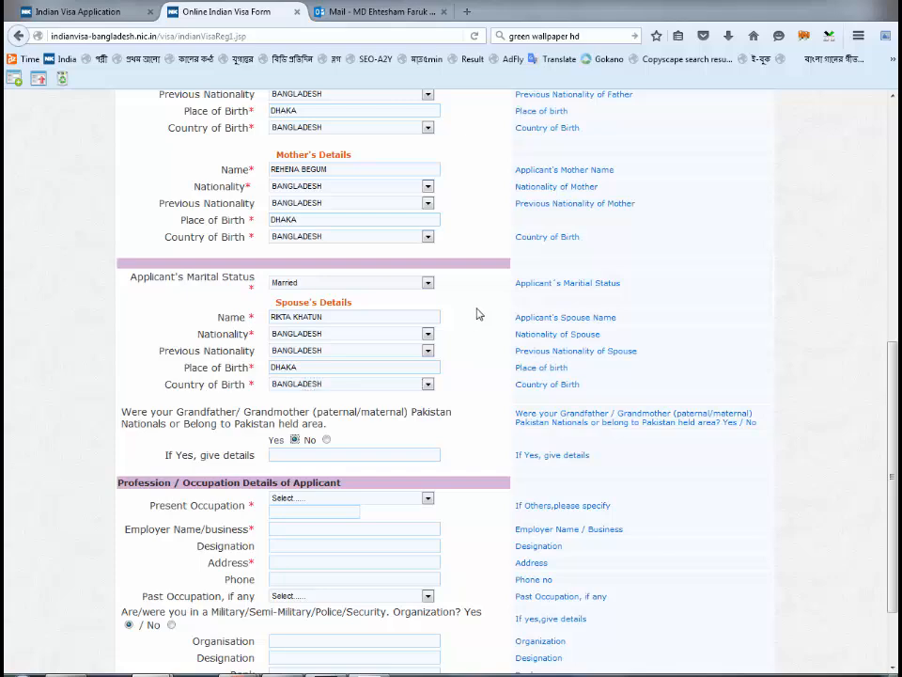
{"action": "scroll", "coordinate": [479, 316], "scroll_direction": "down", "scroll_amount": 2}
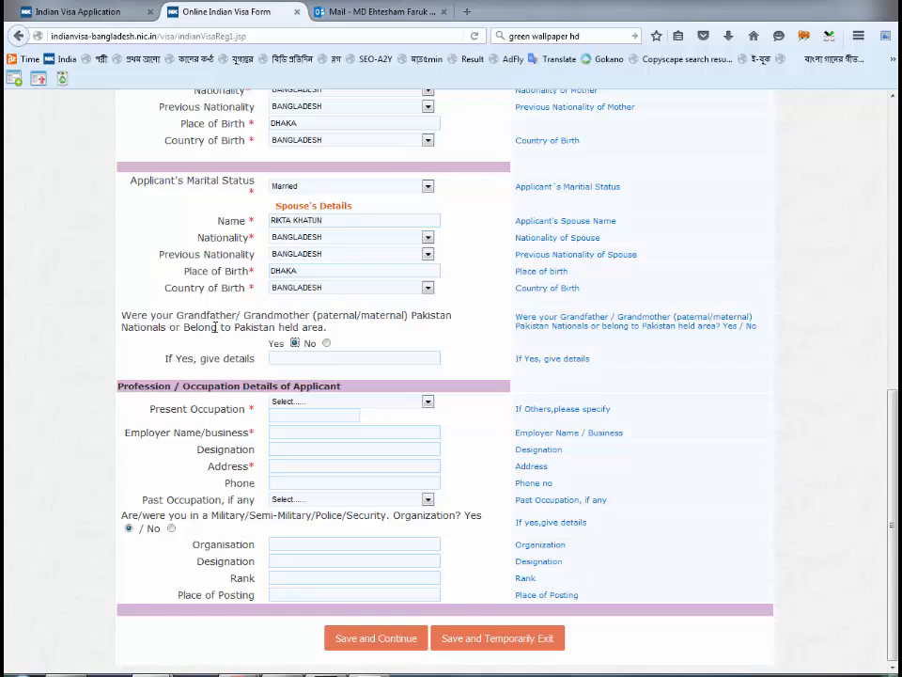
- Answer No to Pakistan ancestry and set present occupation to BUSINESS PERSON
{"action": "left_click", "coordinate": [327, 344]}
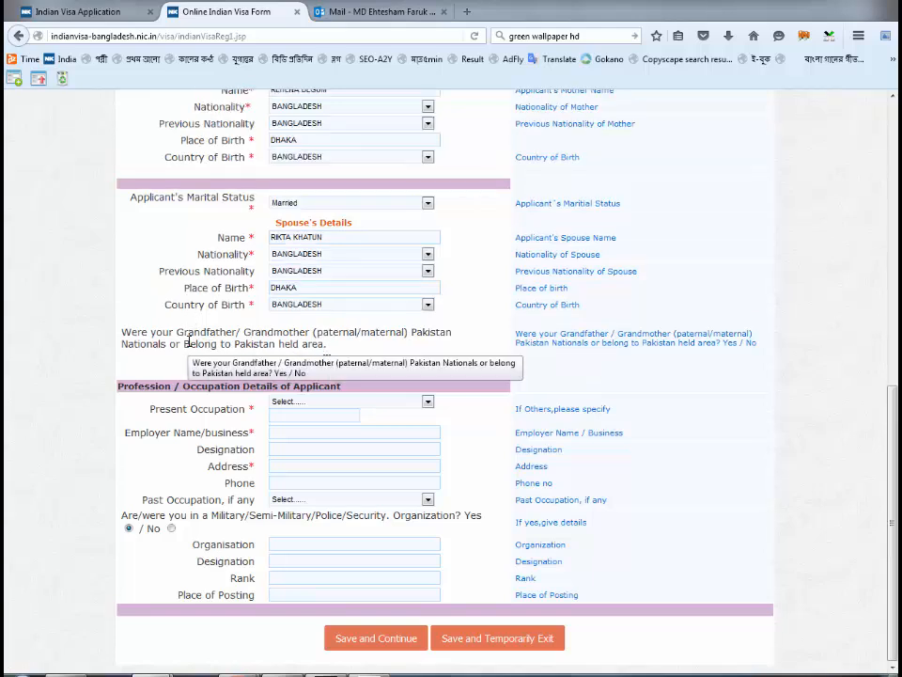
{"action": "left_click", "coordinate": [365, 404]}
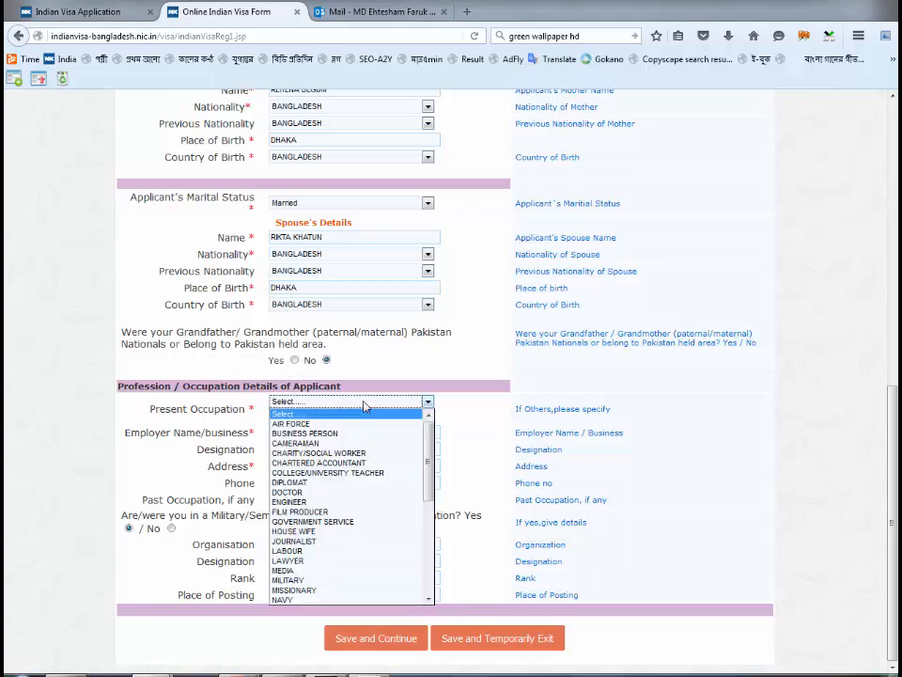
{"action": "scroll", "coordinate": [344, 470], "scroll_direction": "down", "scroll_amount": 4}
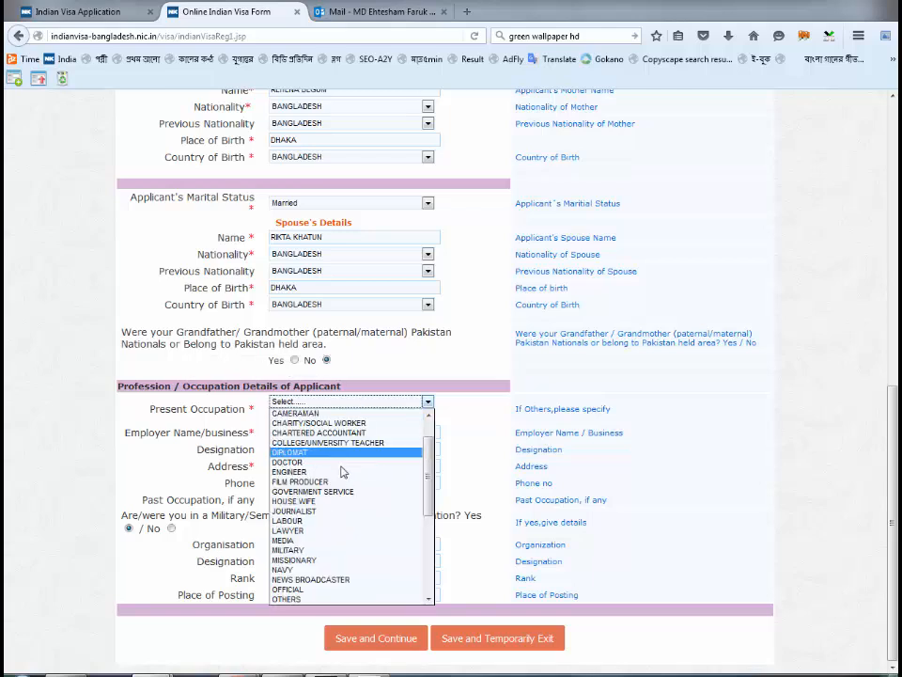
{"action": "scroll", "coordinate": [363, 548], "scroll_direction": "down", "scroll_amount": 3}
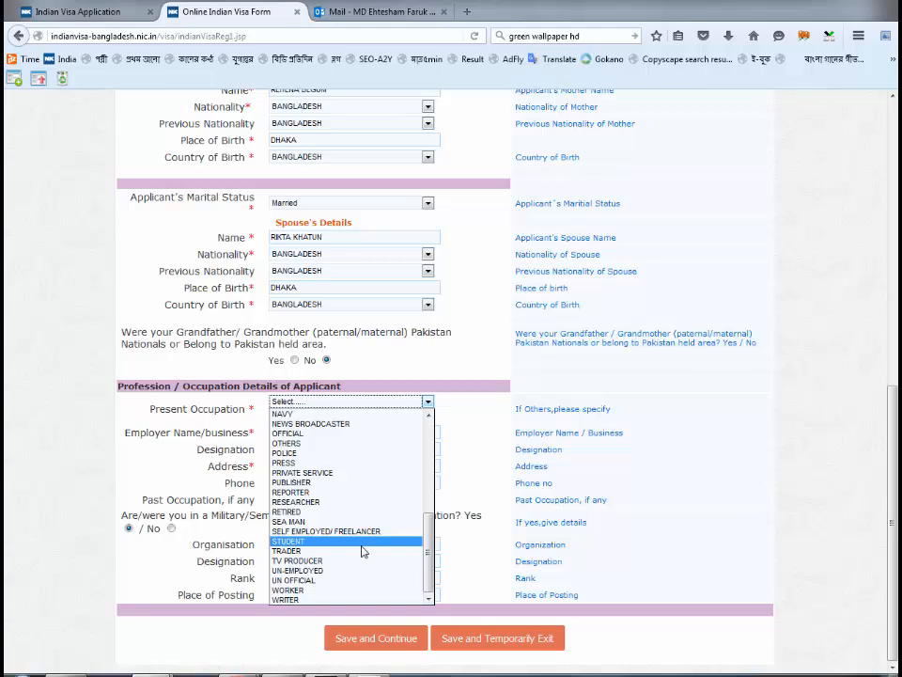
{"action": "scroll", "coordinate": [363, 549], "scroll_direction": "up", "scroll_amount": 7}
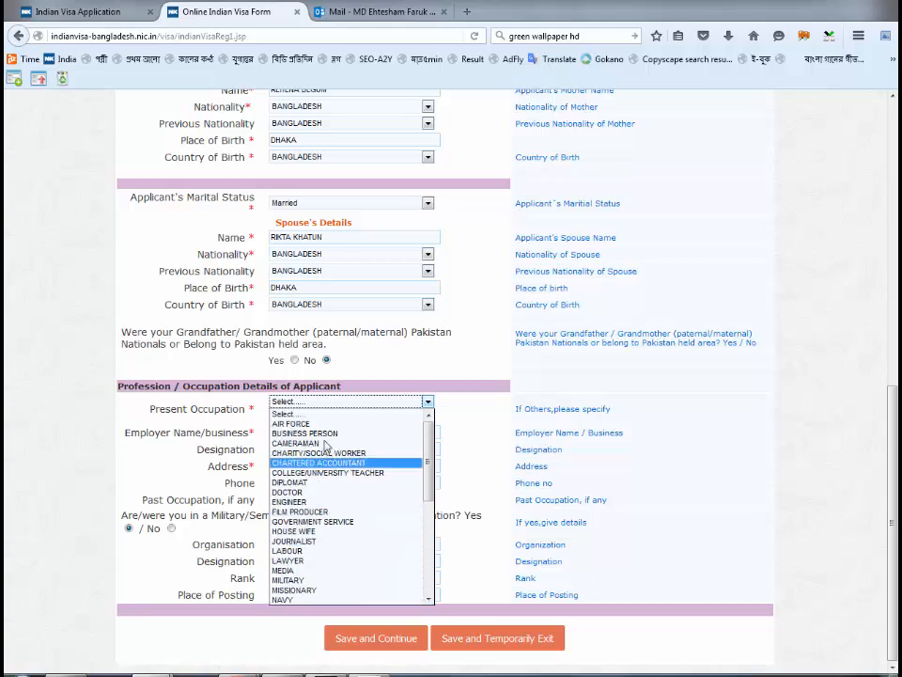
{"action": "left_click", "coordinate": [320, 433]}
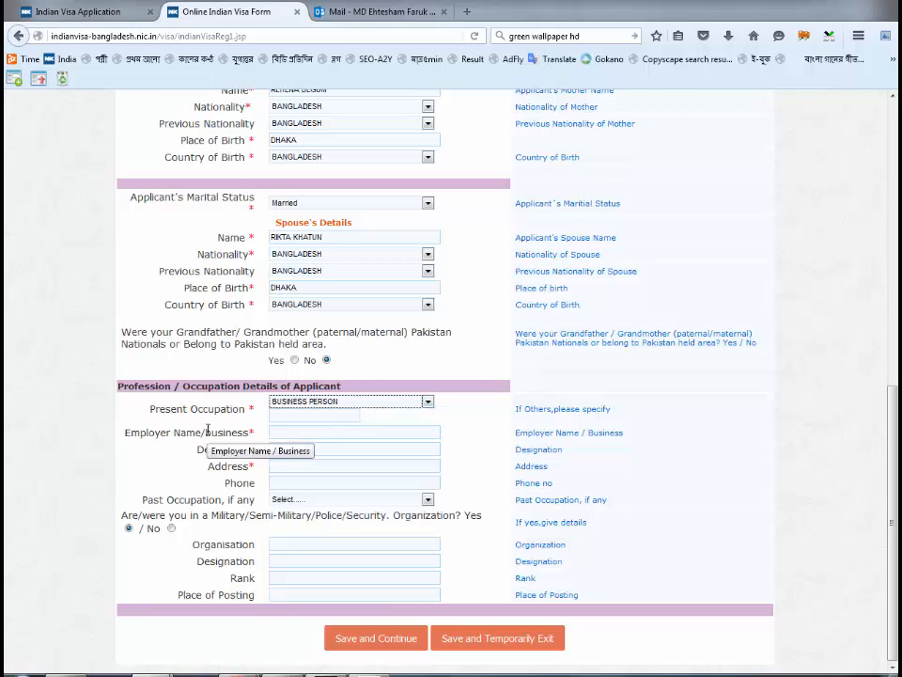
- Enter employer S K TRAVELS, designation PROPRIETOR and the business address
{"action": "left_click", "coordinate": [302, 431]}
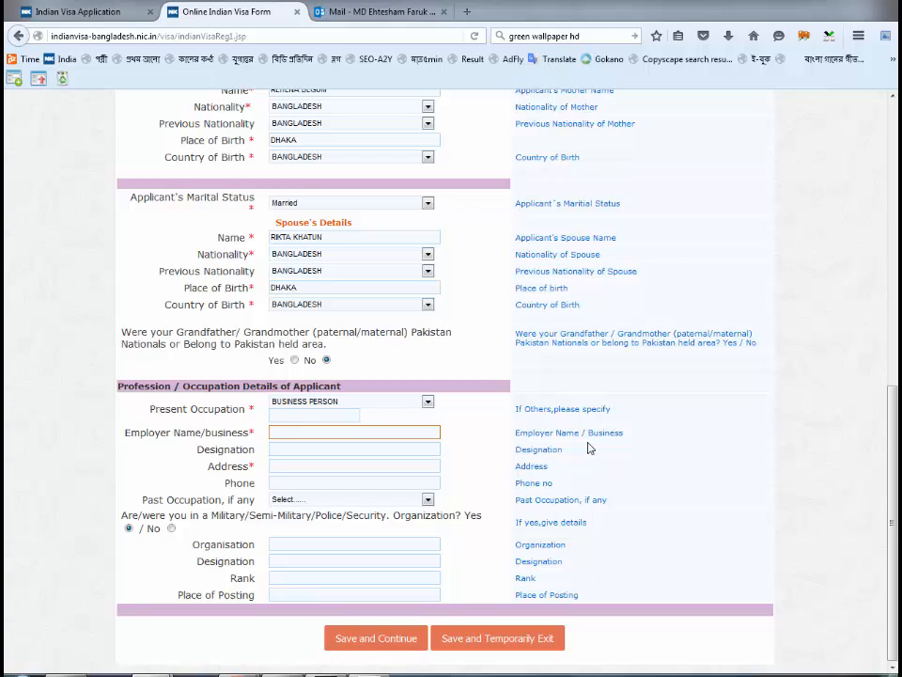
{"action": "type", "text": "S K TRAVELS"}
{"action": "key", "text": "Tab"}
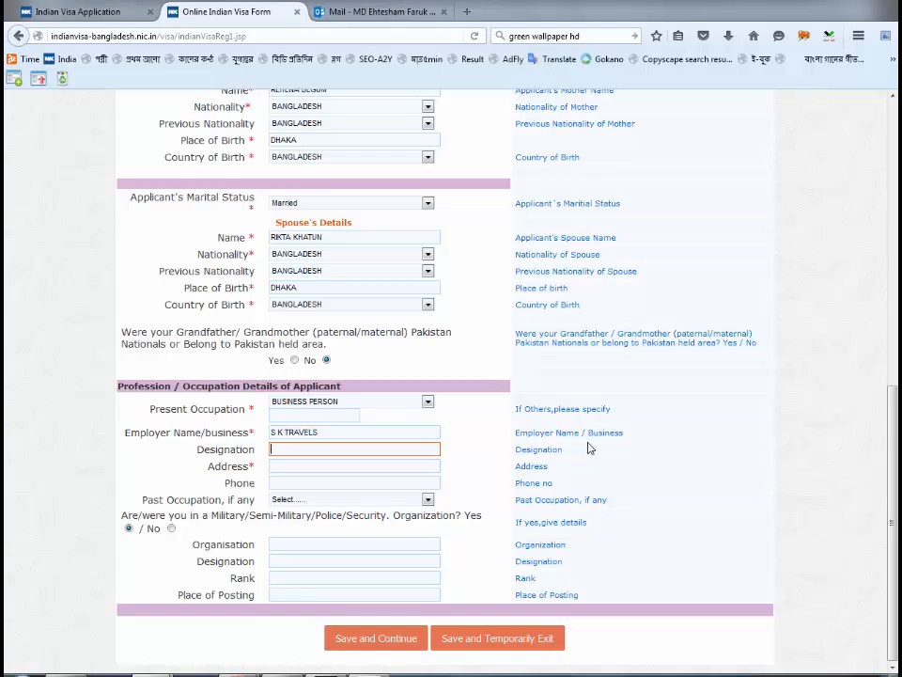
{"action": "type", "text": "PROPRIETOR"}
{"action": "key", "text": "Tab"}
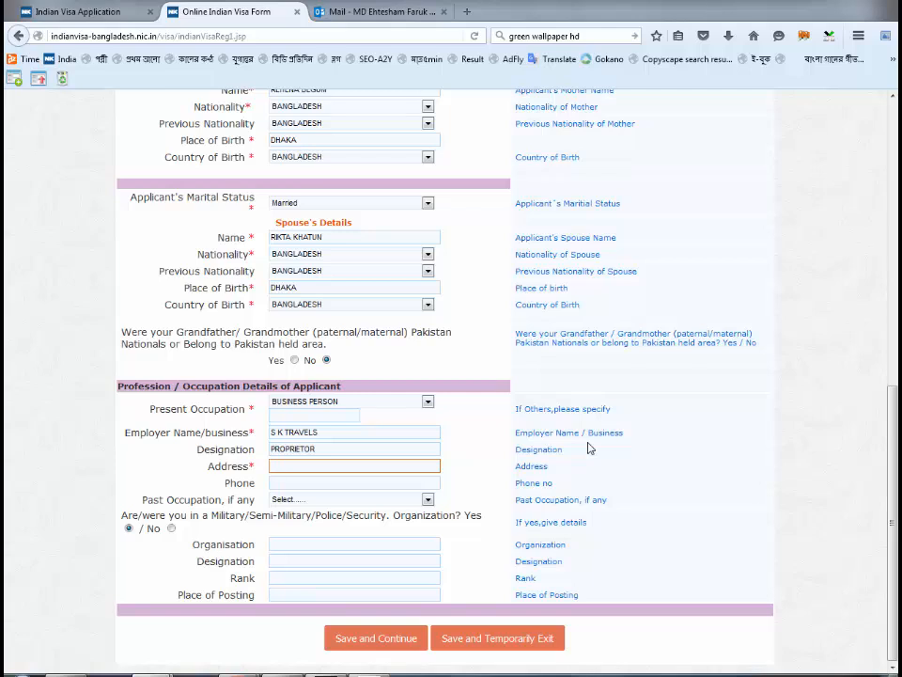
{"action": "type", "text": "STADIUM SUPER MARKET, DHAKA"}
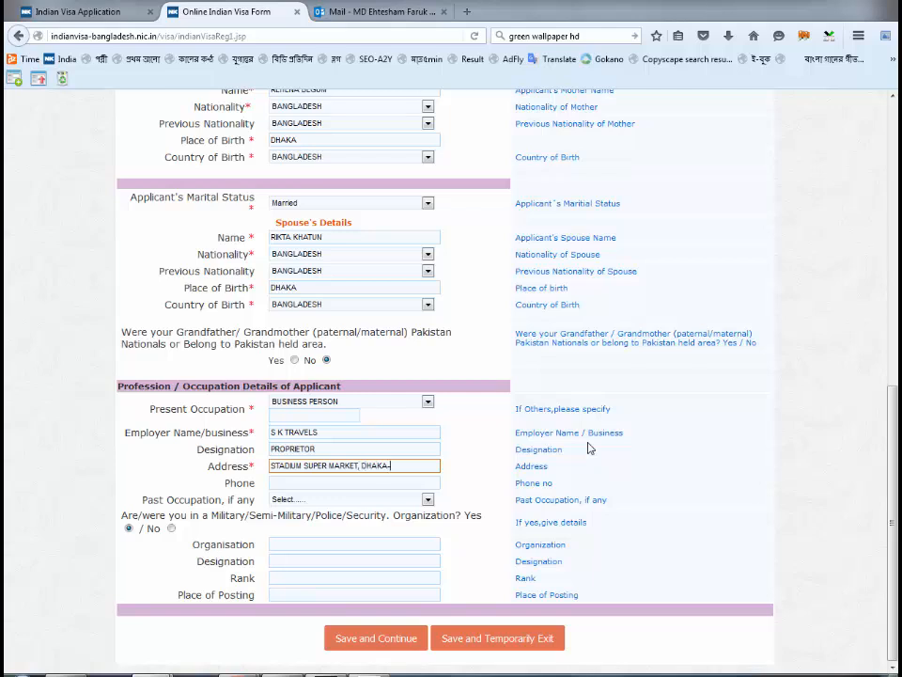
{"action": "type", "text": "-1000"}
{"action": "key", "text": "Tab"}
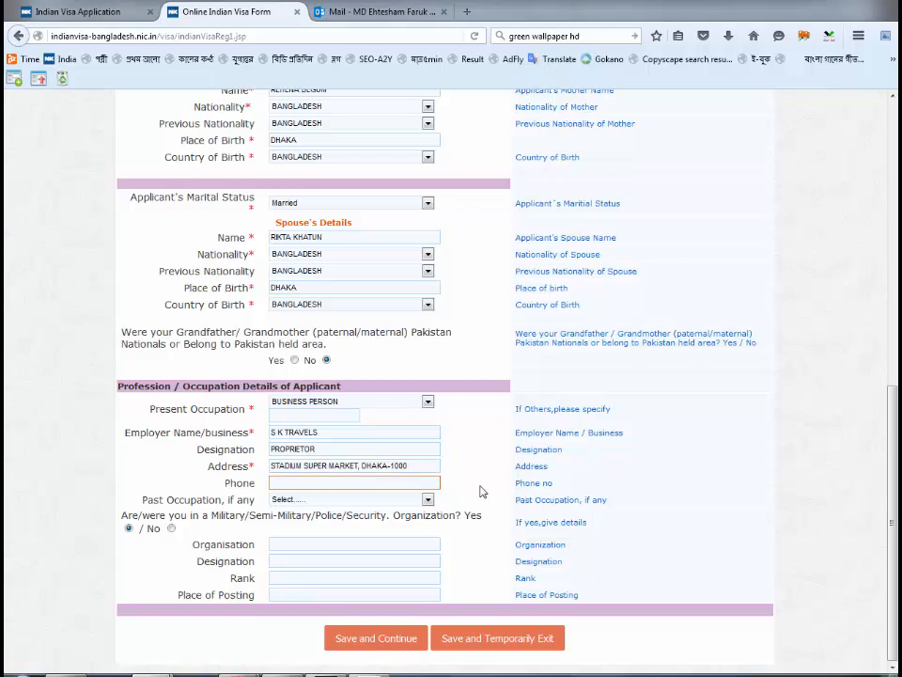
- Answer No to prior military service and save the applicant page
{"action": "left_click", "coordinate": [171, 530]}
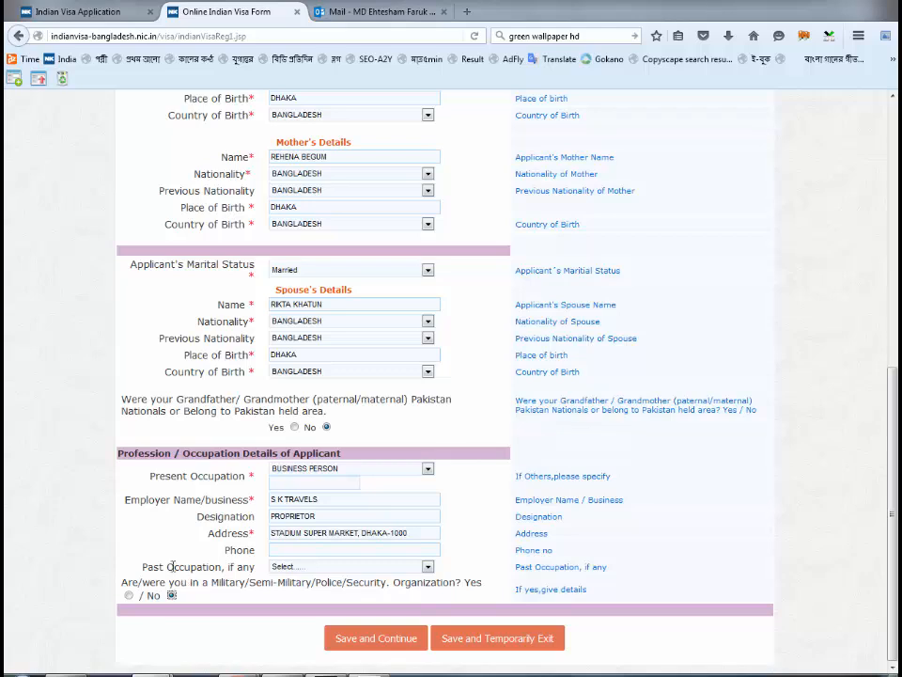
{"action": "left_click", "coordinate": [350, 643]}
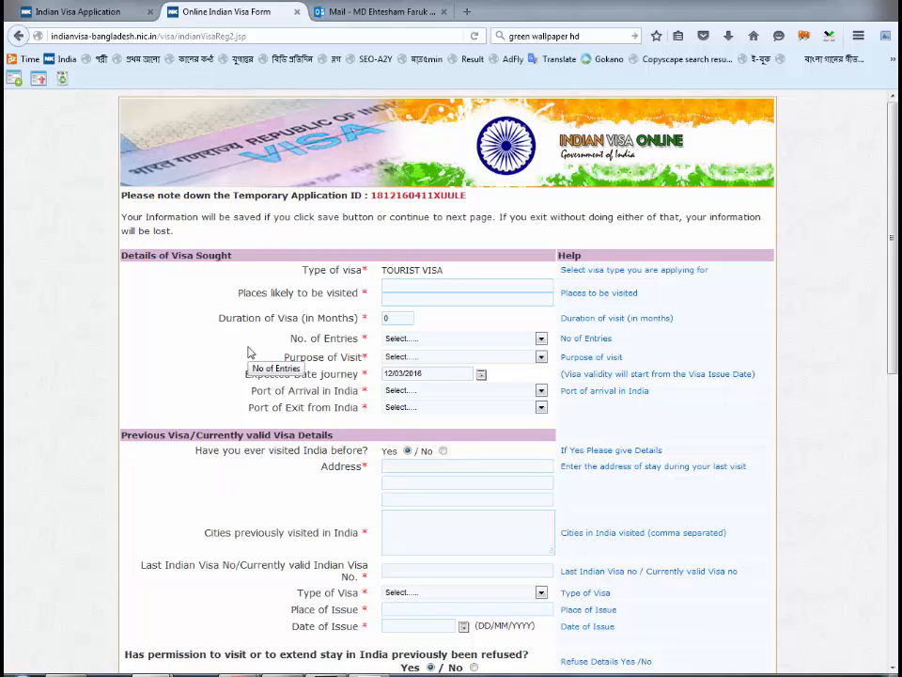
- Enter WEST BENGAL as place to visit and a 12-month visa duration
{"action": "left_click", "coordinate": [412, 288]}
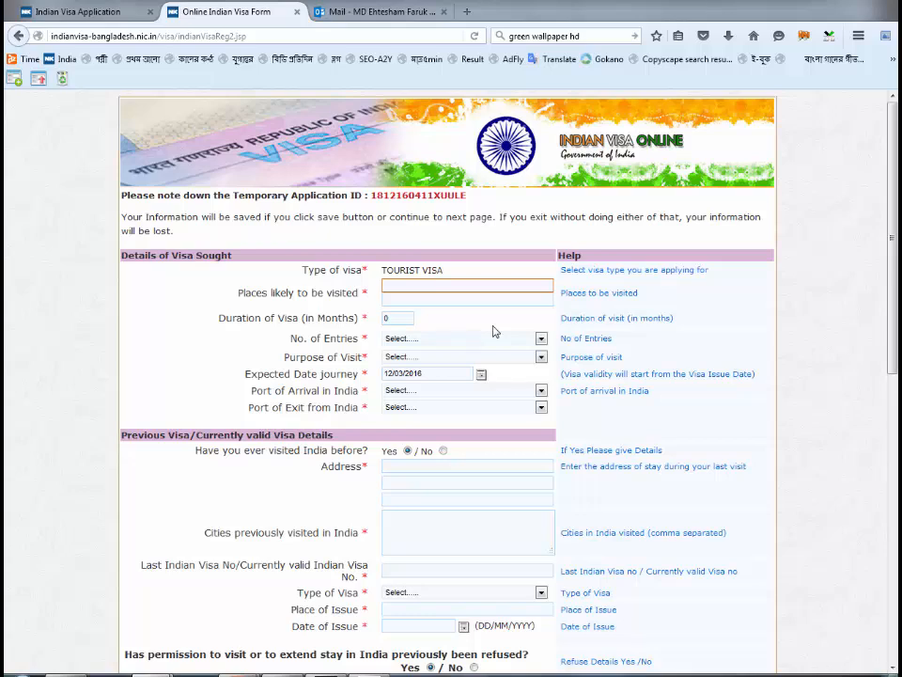
{"action": "type", "text": "WEST BENGAL"}
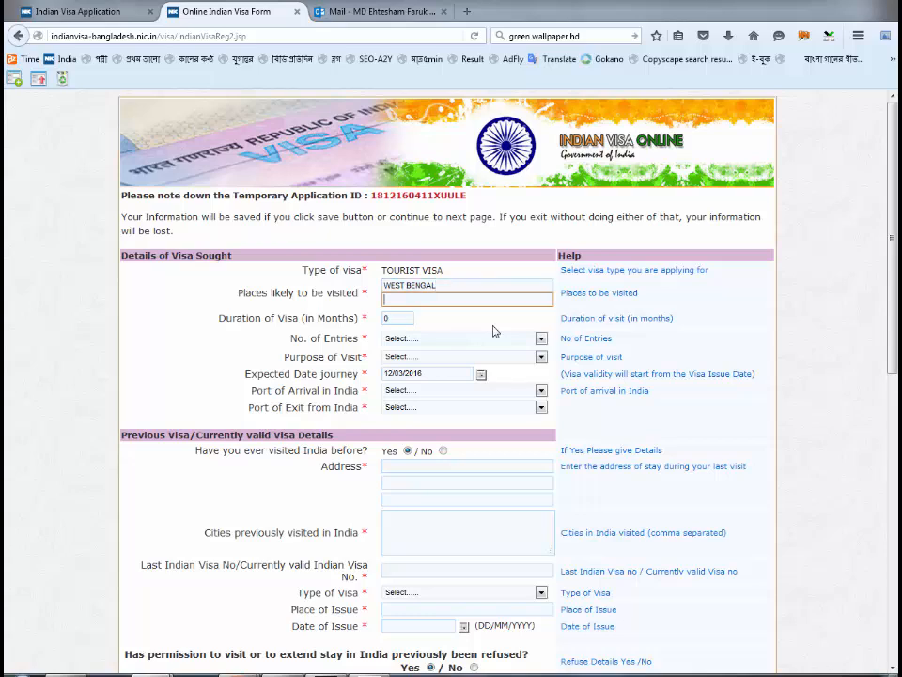
{"action": "key", "text": "Tab"}
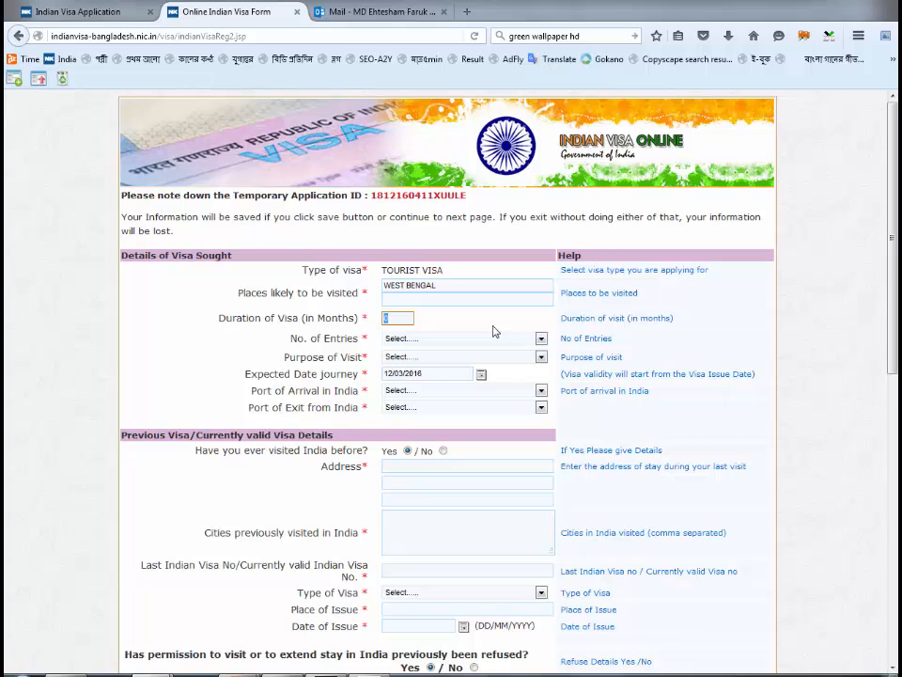
{"action": "type", "text": "12"}
- Set the number of entries to Multiple
{"action": "left_click", "coordinate": [464, 342]}
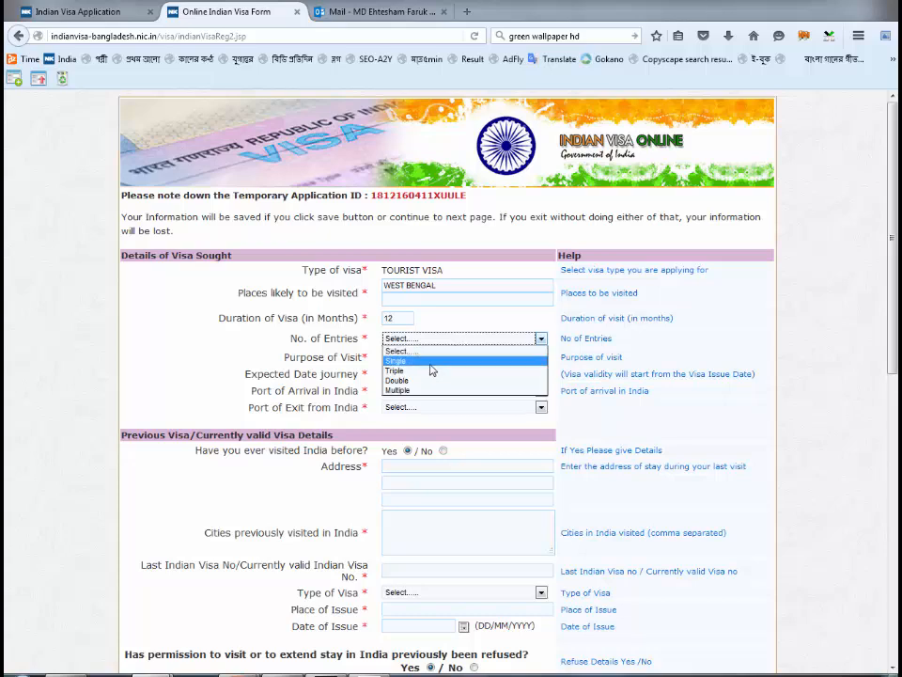
{"action": "left_click", "coordinate": [433, 362]}
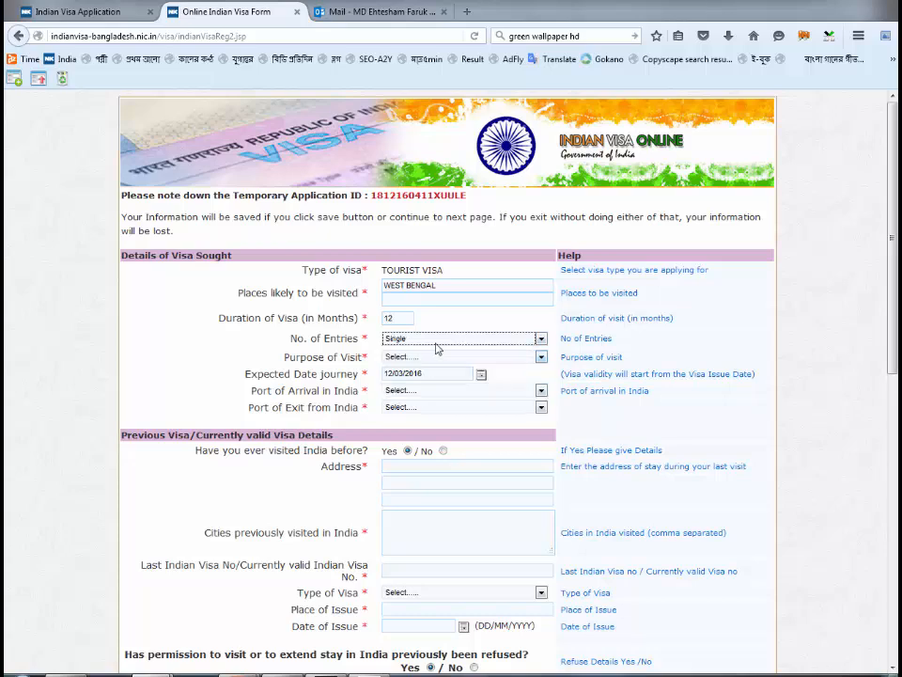
{"action": "left_click", "coordinate": [437, 345]}
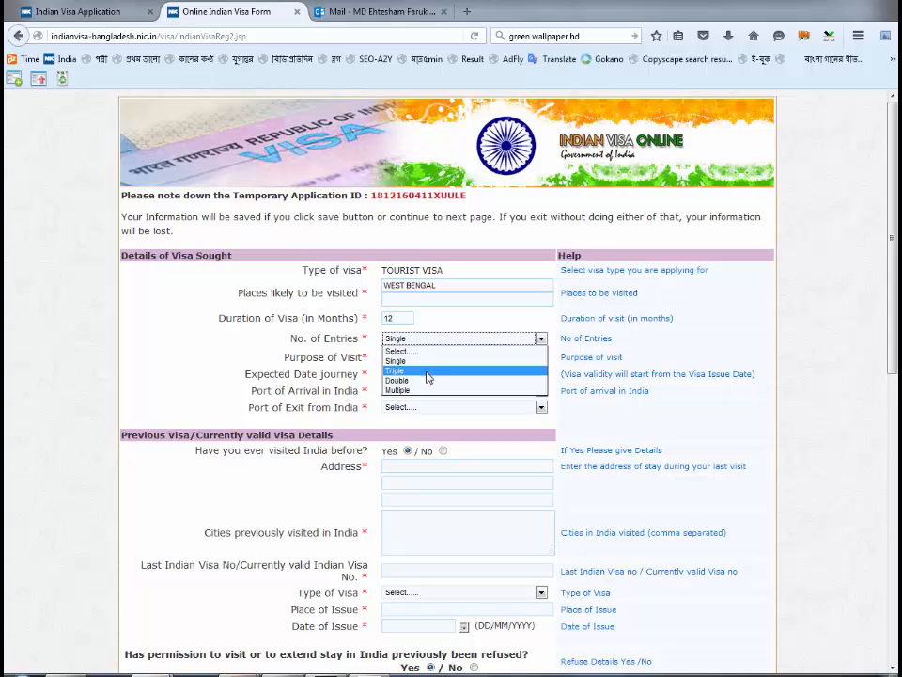
{"action": "left_click", "coordinate": [434, 363]}
{"action": "left_click", "coordinate": [442, 341]}
{"action": "left_click", "coordinate": [424, 382]}
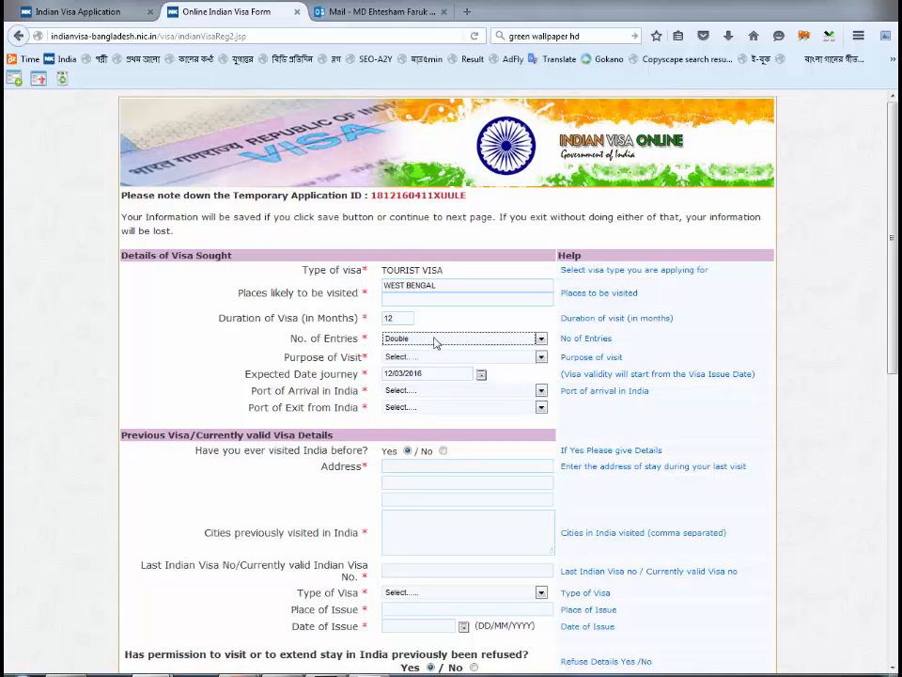
{"action": "left_click", "coordinate": [434, 343]}
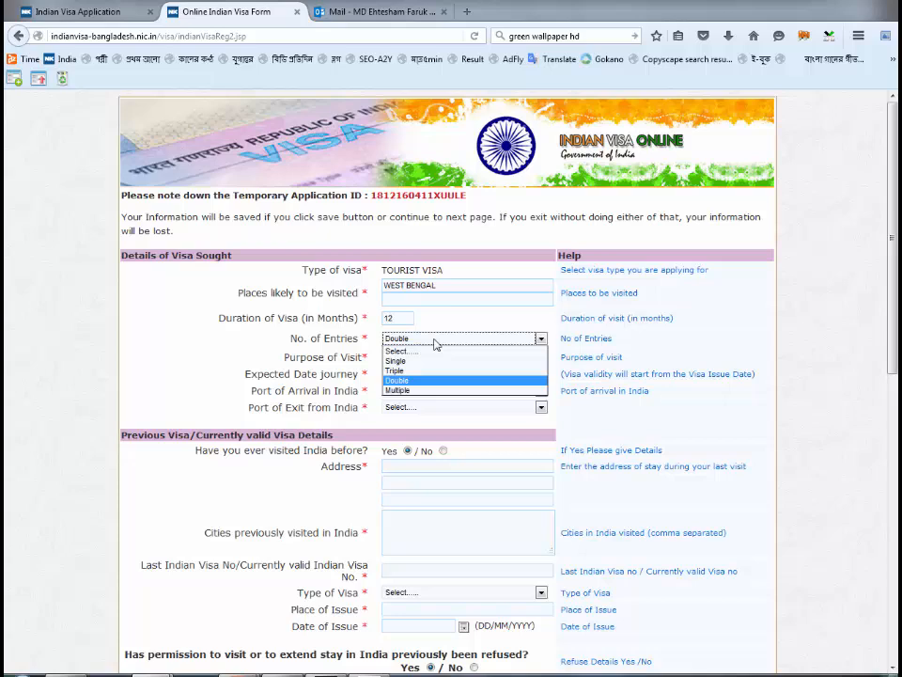
{"action": "left_click", "coordinate": [430, 391]}
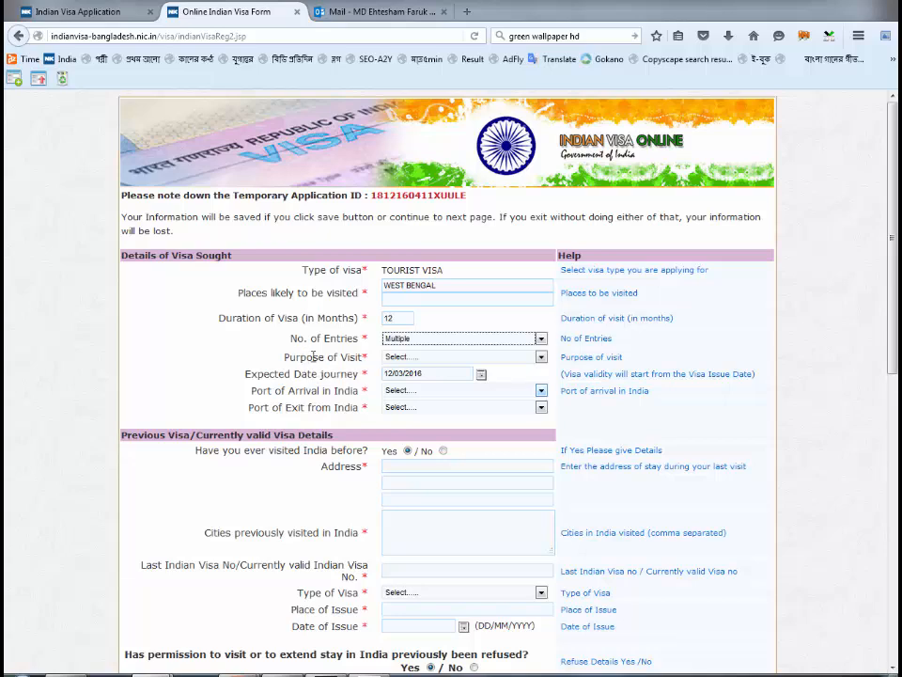
- Set the purpose of visit to Tourism
{"action": "left_click", "coordinate": [457, 358]}
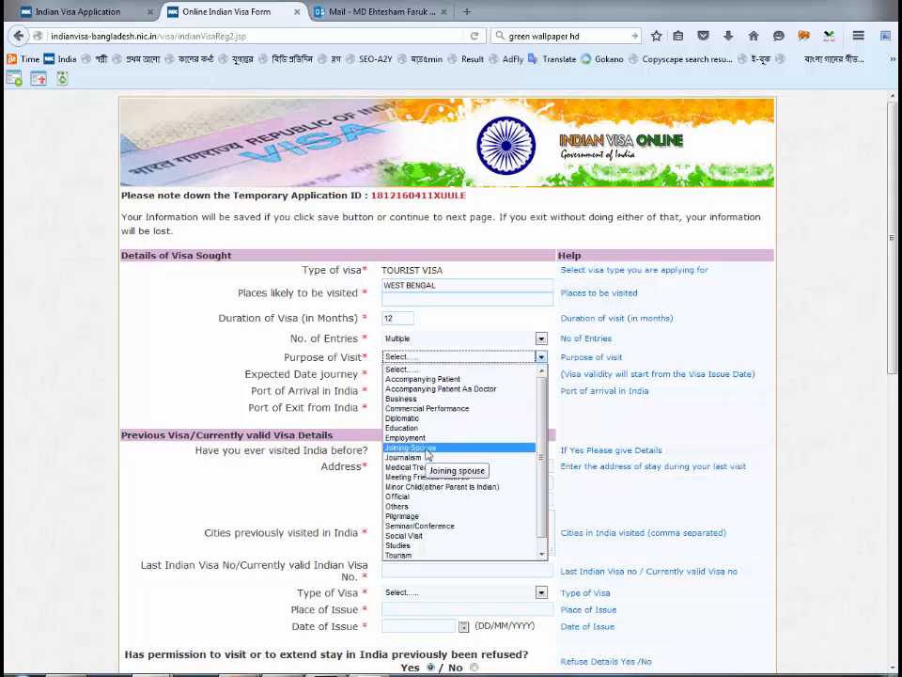
{"action": "key", "text": "t"}
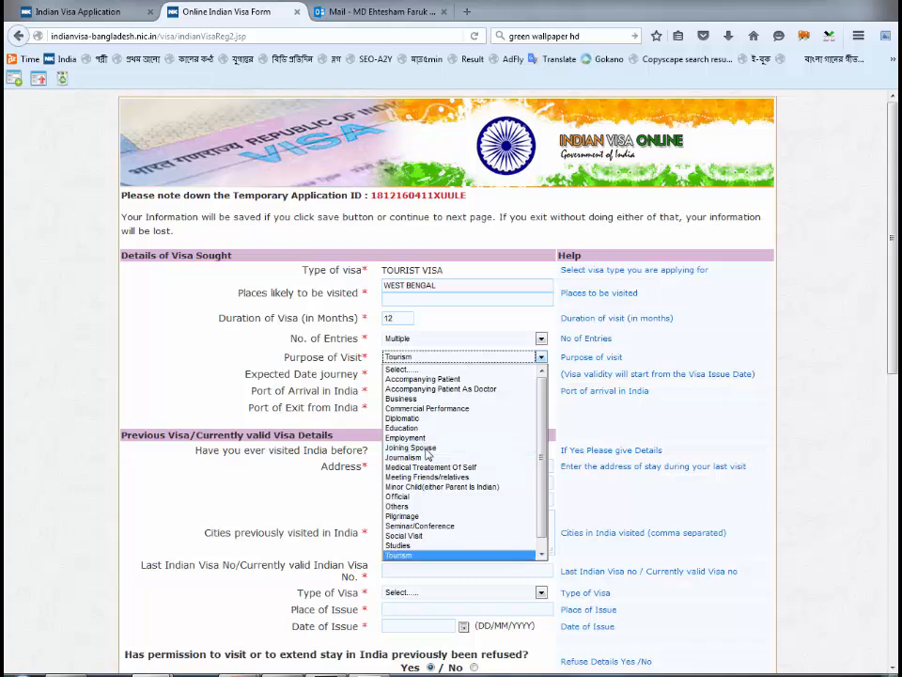
{"action": "key", "text": "Return"}
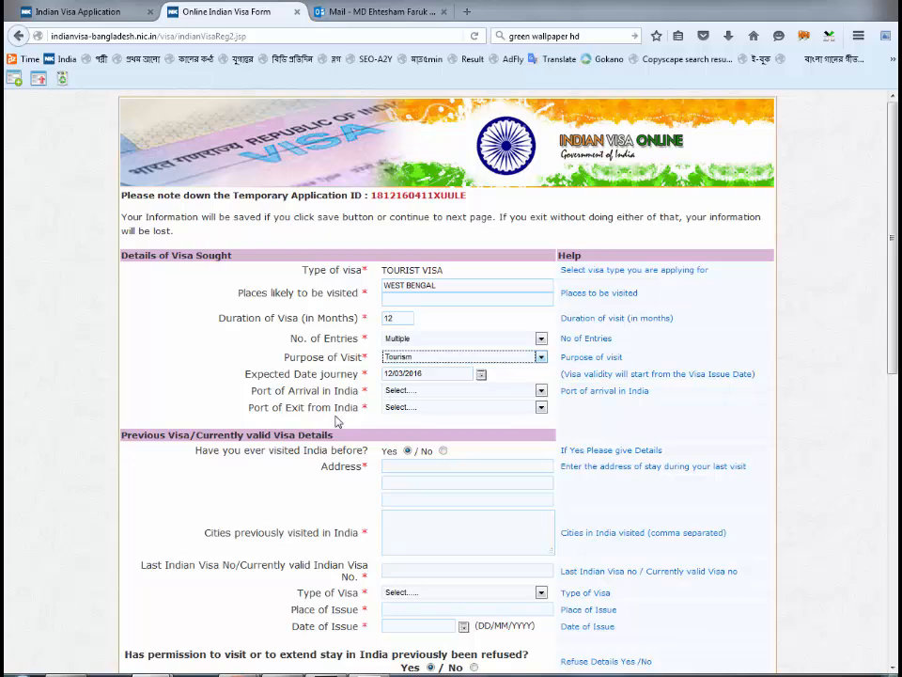
- Set both port of arrival and port of exit to By Rail Gede/ByRoad Haridaspur
{"action": "left_click", "coordinate": [458, 396]}
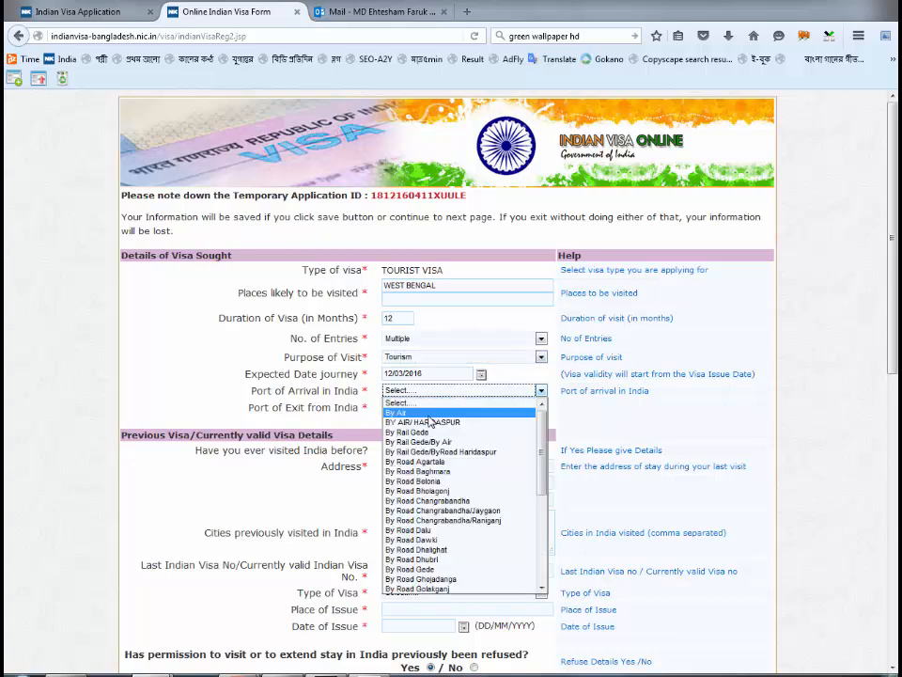
{"action": "left_click", "coordinate": [432, 424]}
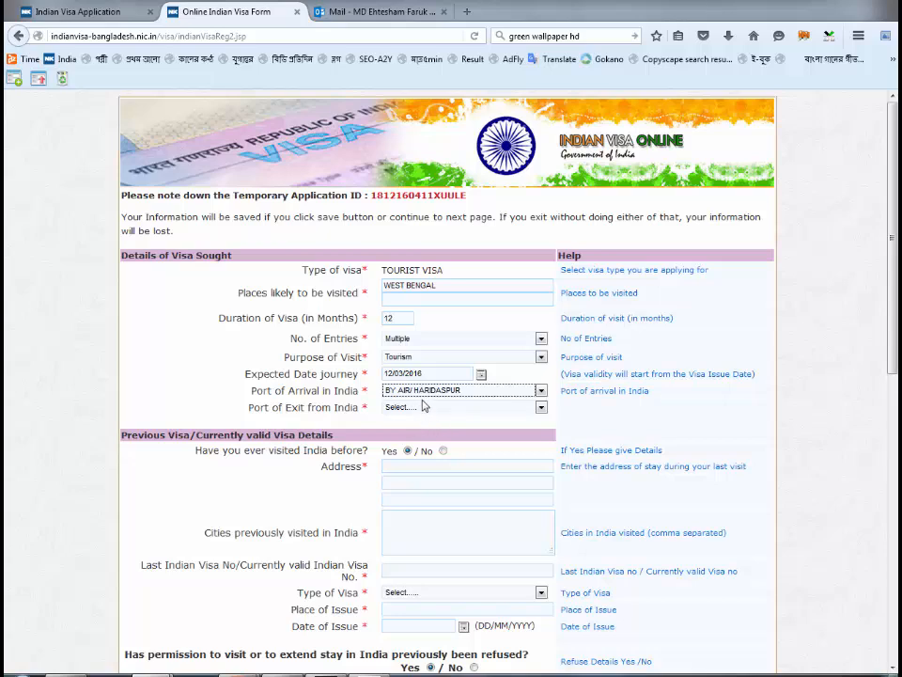
{"action": "left_click", "coordinate": [429, 393]}
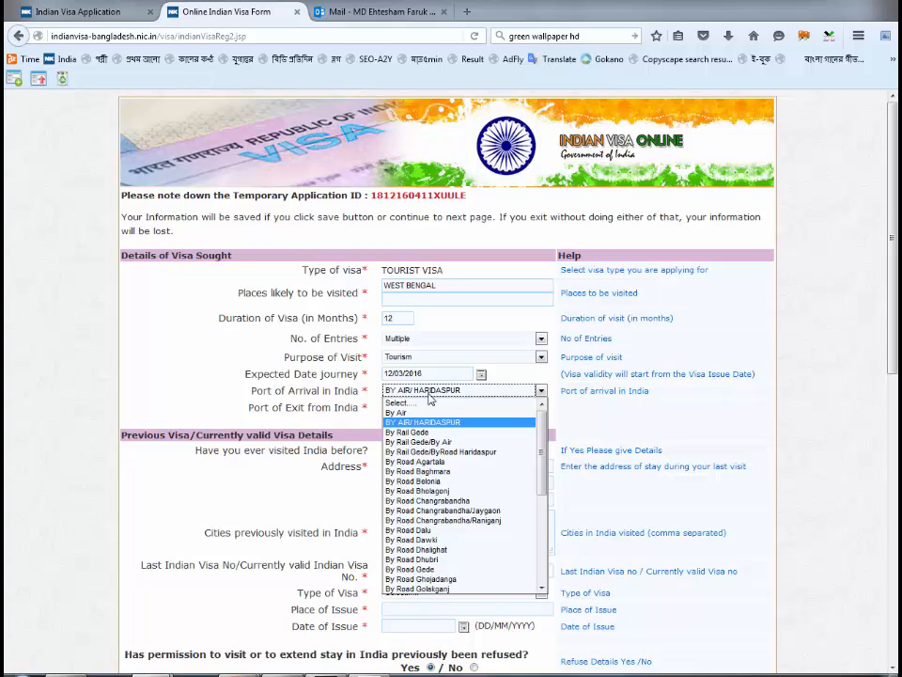
{"action": "left_click", "coordinate": [425, 455]}
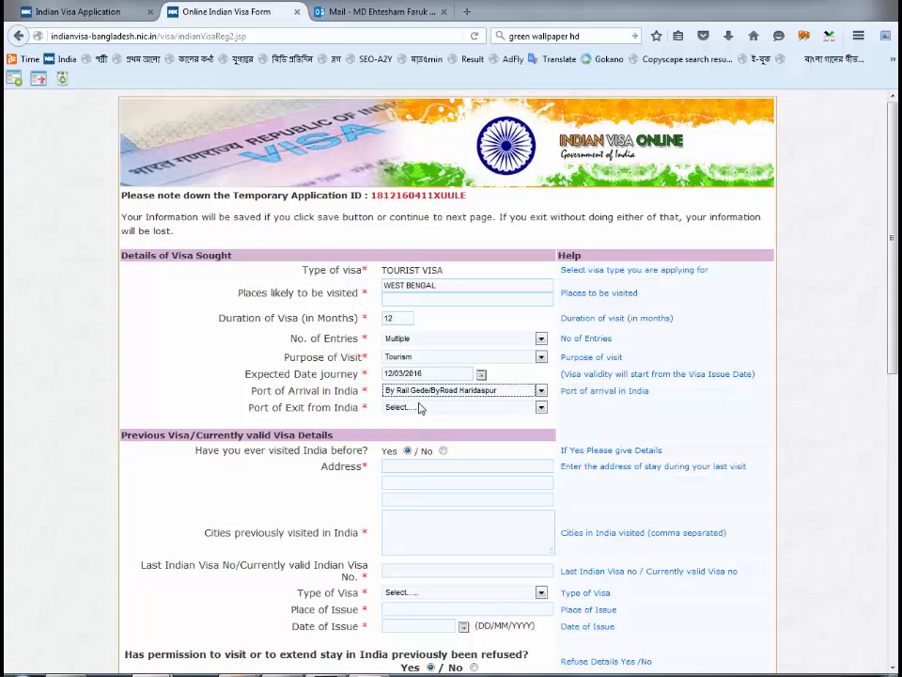
{"action": "left_click", "coordinate": [420, 408]}
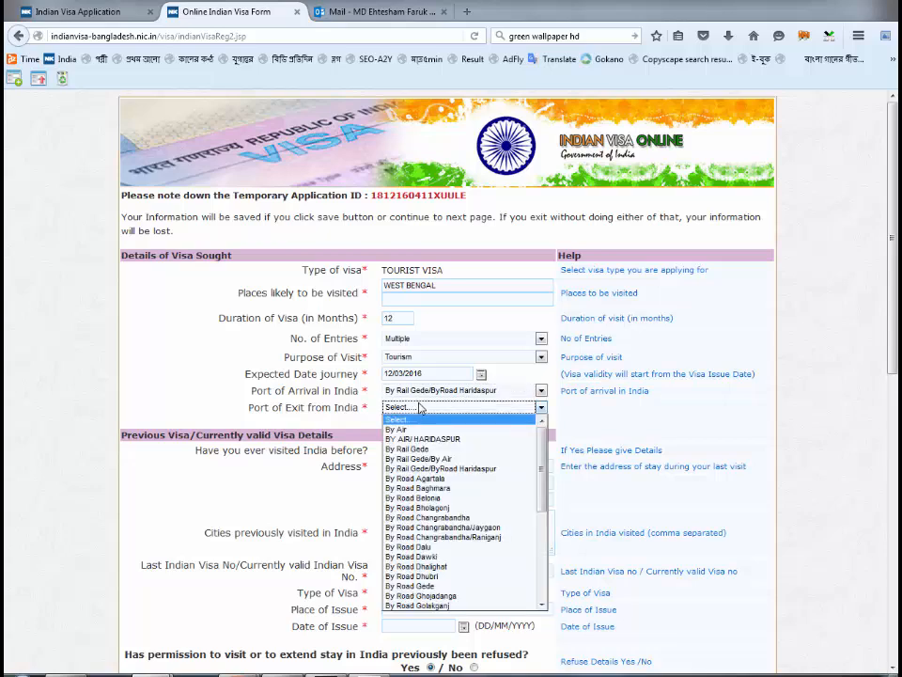
{"action": "left_click", "coordinate": [425, 468]}
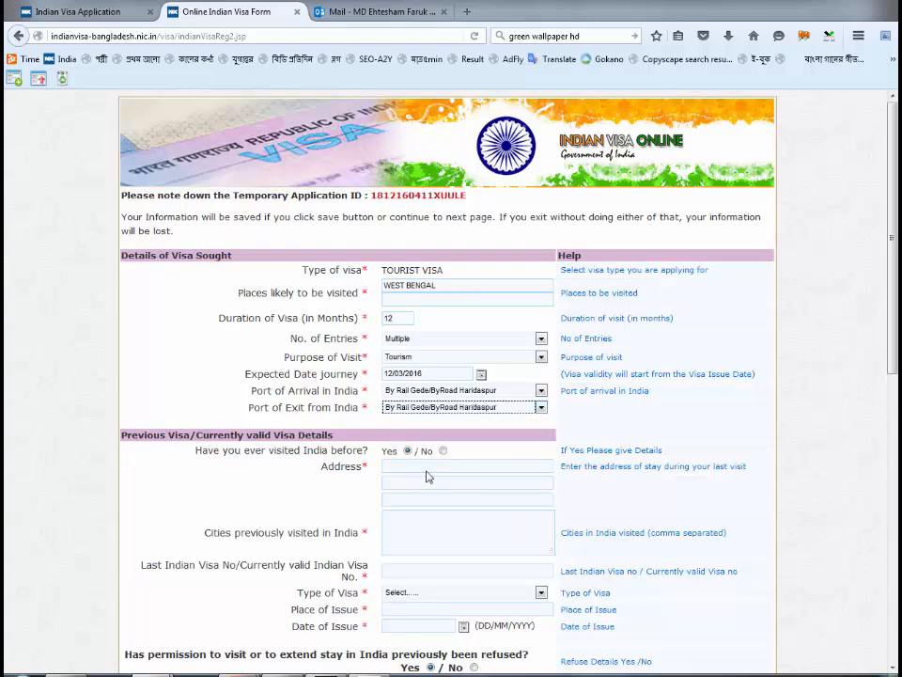
- Enter KOLKATA as the previous stay address and type the previous visa number
{"action": "left_click", "coordinate": [342, 422]}
{"action": "scroll", "coordinate": [342, 422], "scroll_direction": "down", "scroll_amount": 5}
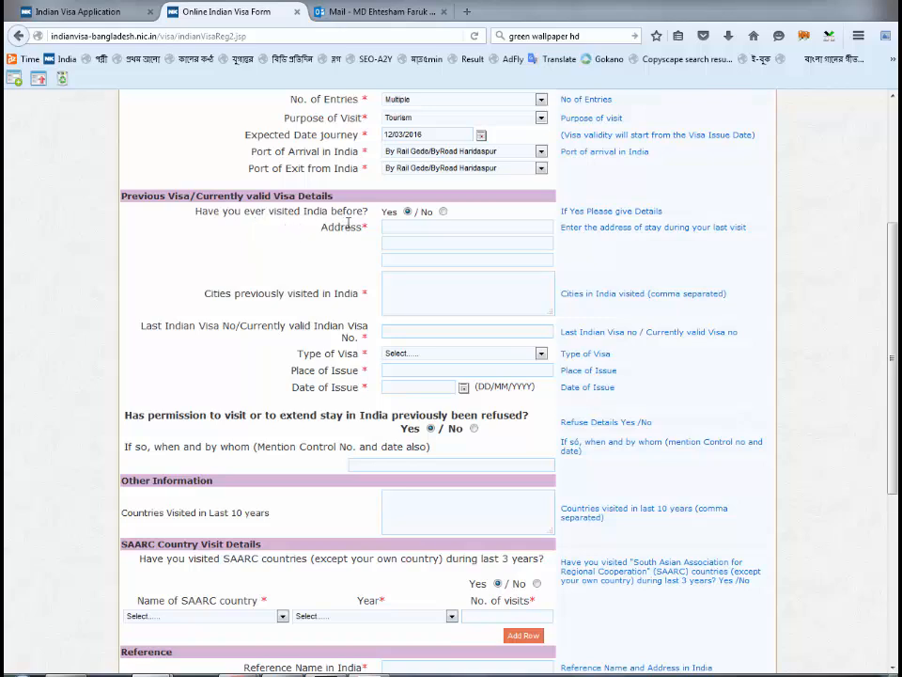
{"action": "left_click", "coordinate": [396, 225]}
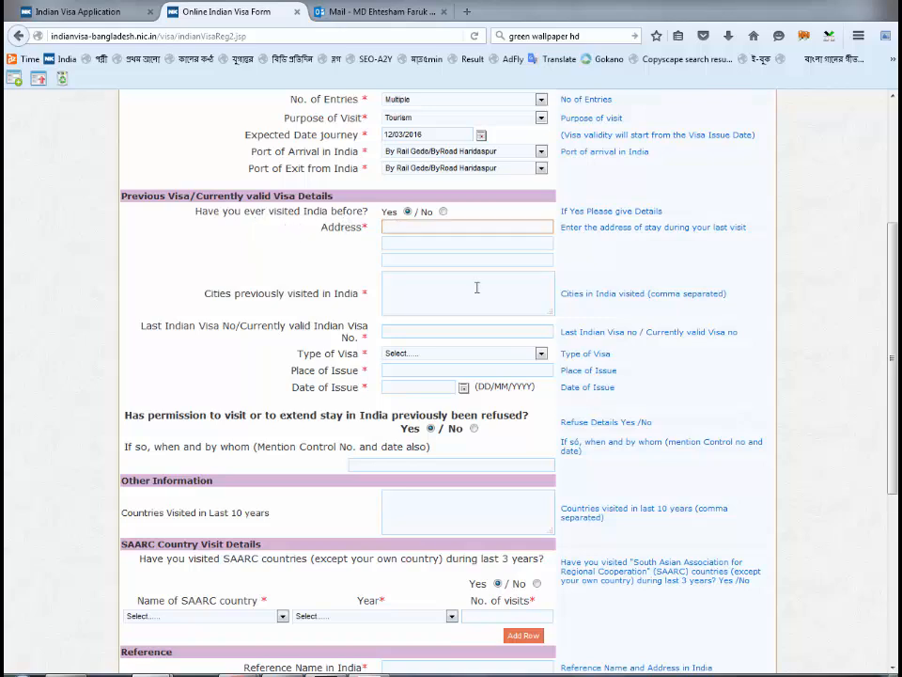
{"action": "type", "text": "KOLKATA"}
{"action": "key", "text": "Tab"}
{"action": "key", "text": "Tab"}
{"action": "key", "text": "Tab"}
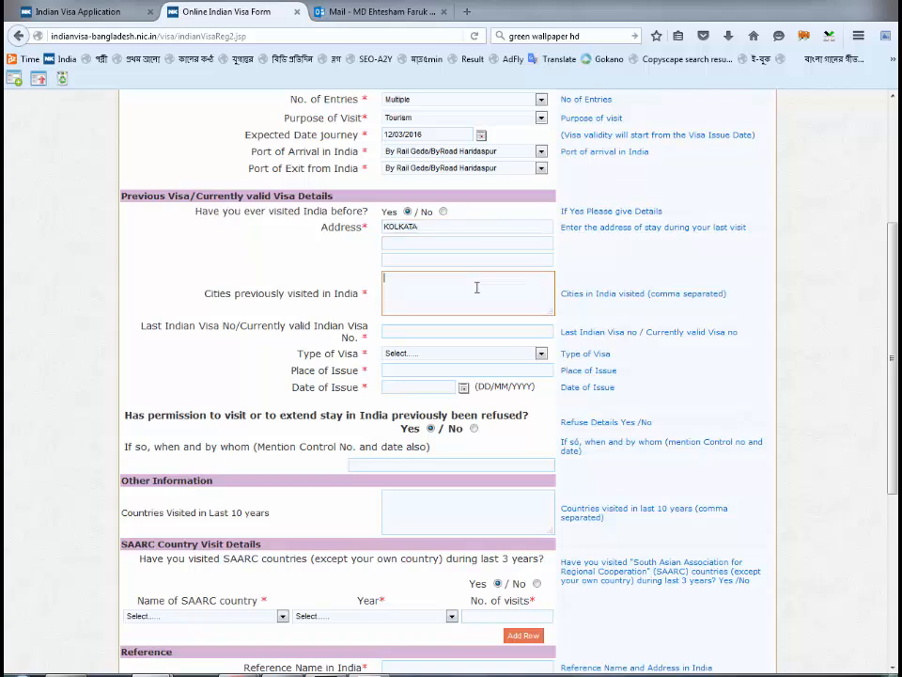
{"action": "type", "text": "KOLKATA"}
{"action": "key", "text": "Tab"}
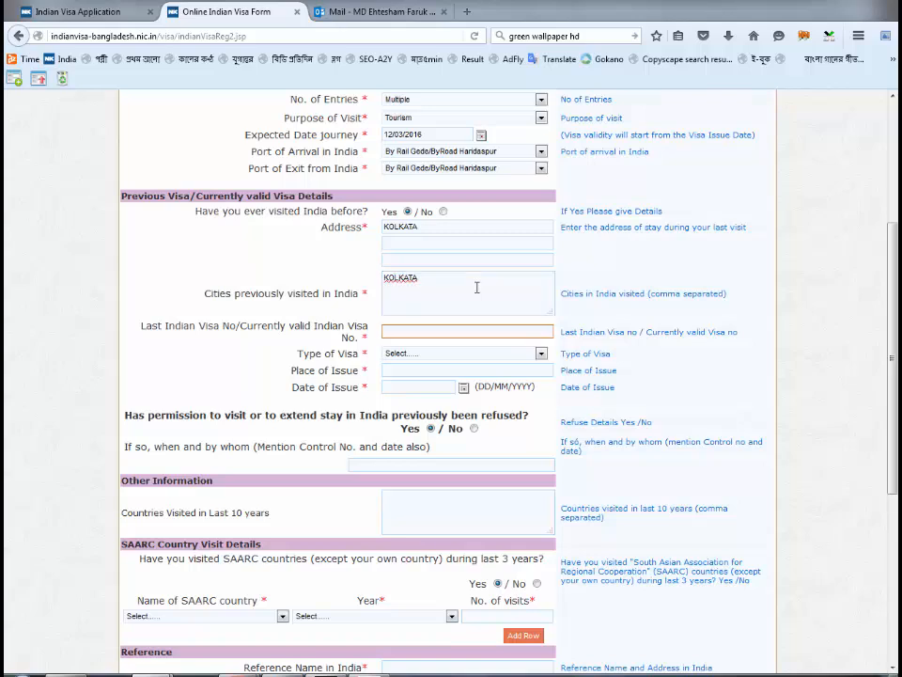
{"action": "type", "text": "V."}
{"action": "type", "text": "12345"}
{"action": "type", "text": "678"}
- Record the previous visa as TOURIST VISA issued at DHAKA on 11/02/2015
{"action": "key", "text": "Tab"}
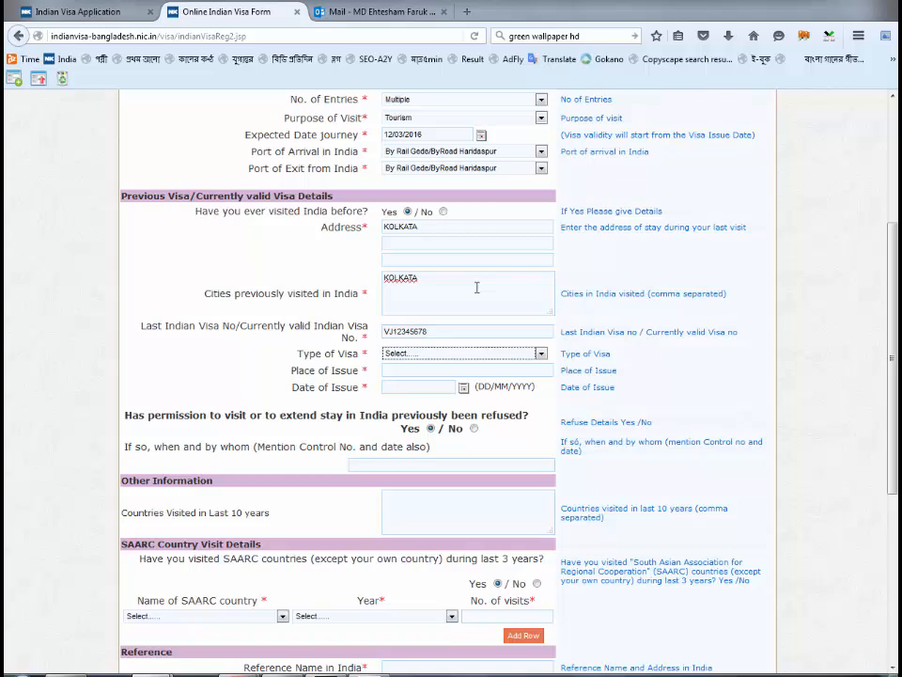
{"action": "key", "text": "t"}
{"action": "key", "text": "Tab"}
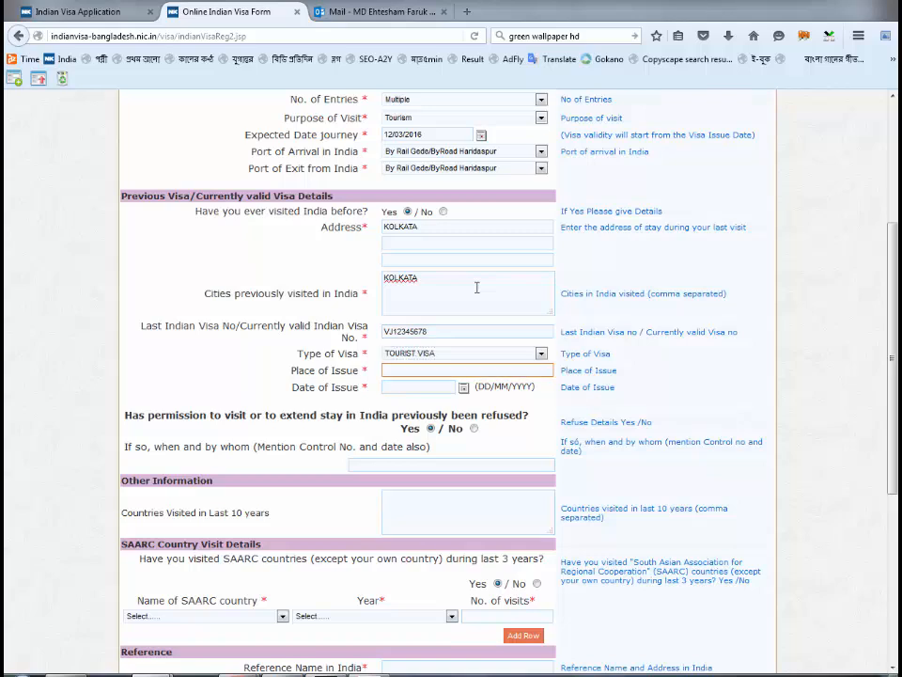
{"action": "type", "text": "DHAKA"}
{"action": "key", "text": "Tab"}
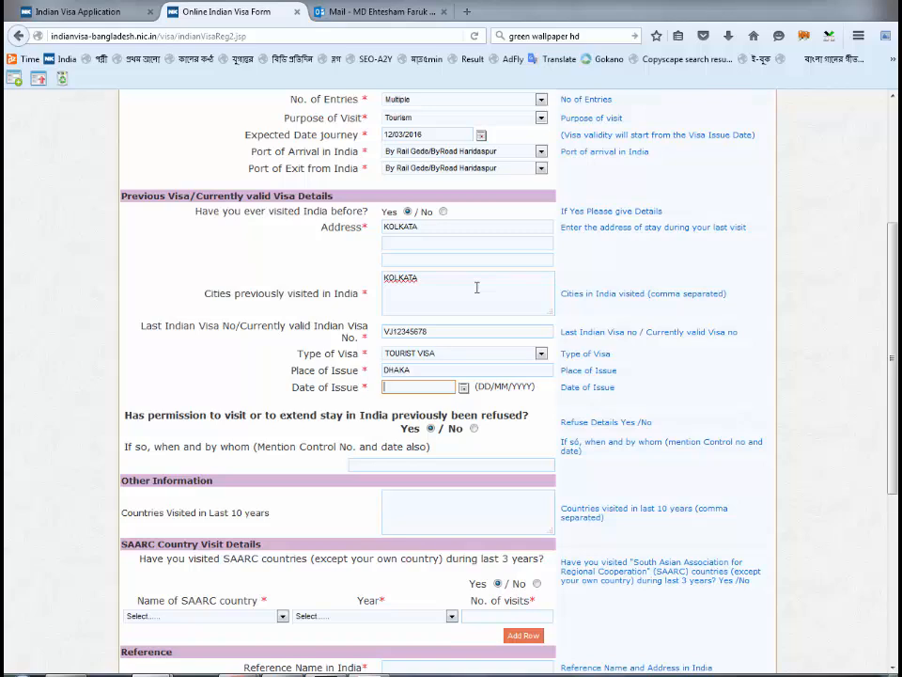
{"action": "type", "text": "11/02"}
{"action": "type", "text": "/2015"}
{"action": "scroll", "coordinate": [314, 403], "scroll_direction": "down", "scroll_amount": 3}
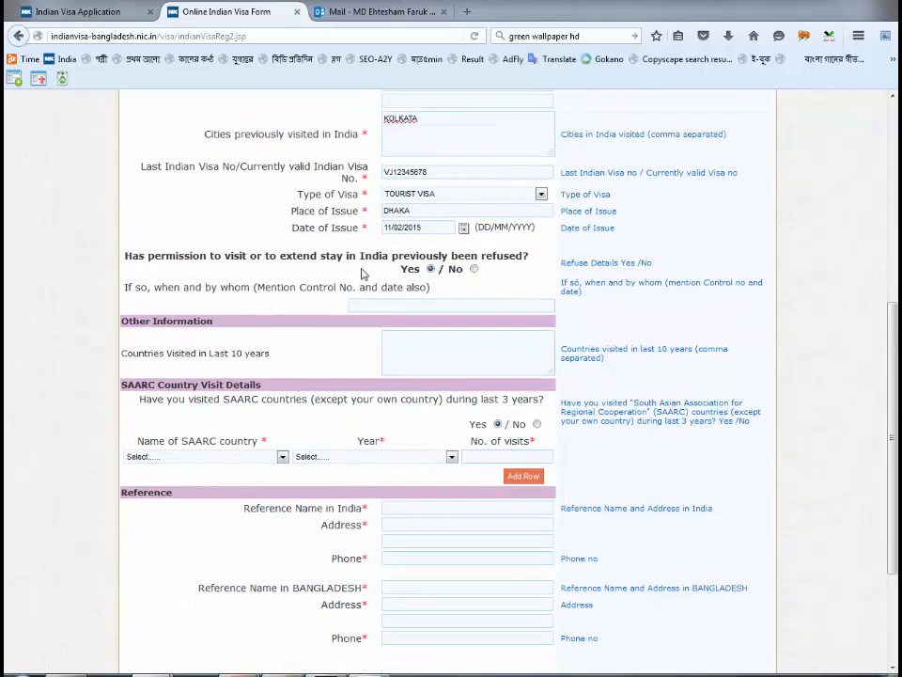
- Answer No to any previous visa refusal and to having visited India before
{"action": "left_click", "coordinate": [474, 269]}
{"action": "scroll", "coordinate": [457, 314], "scroll_direction": "up", "scroll_amount": 3}
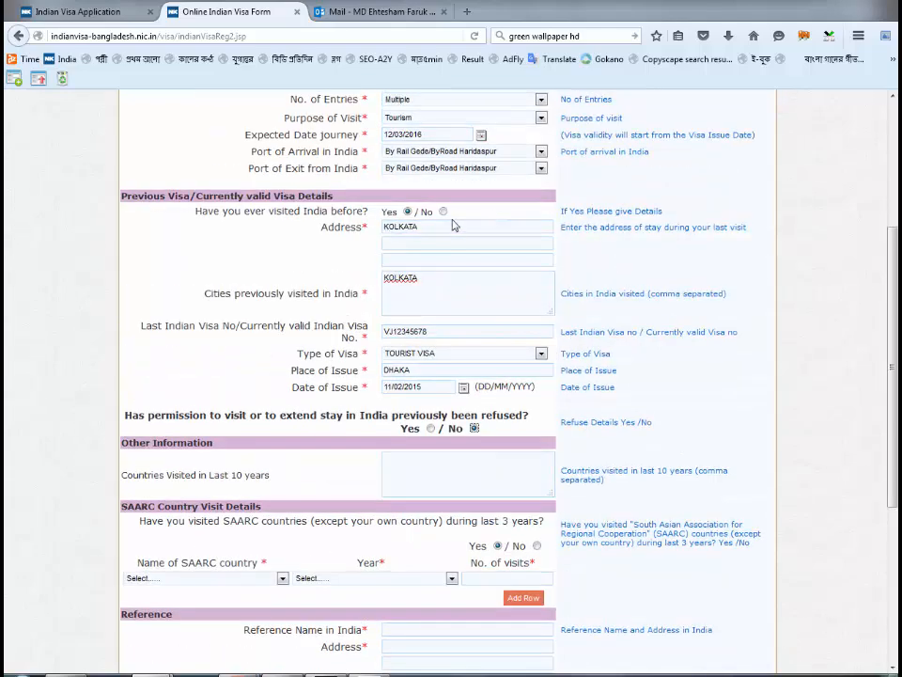
{"action": "left_click", "coordinate": [443, 212]}
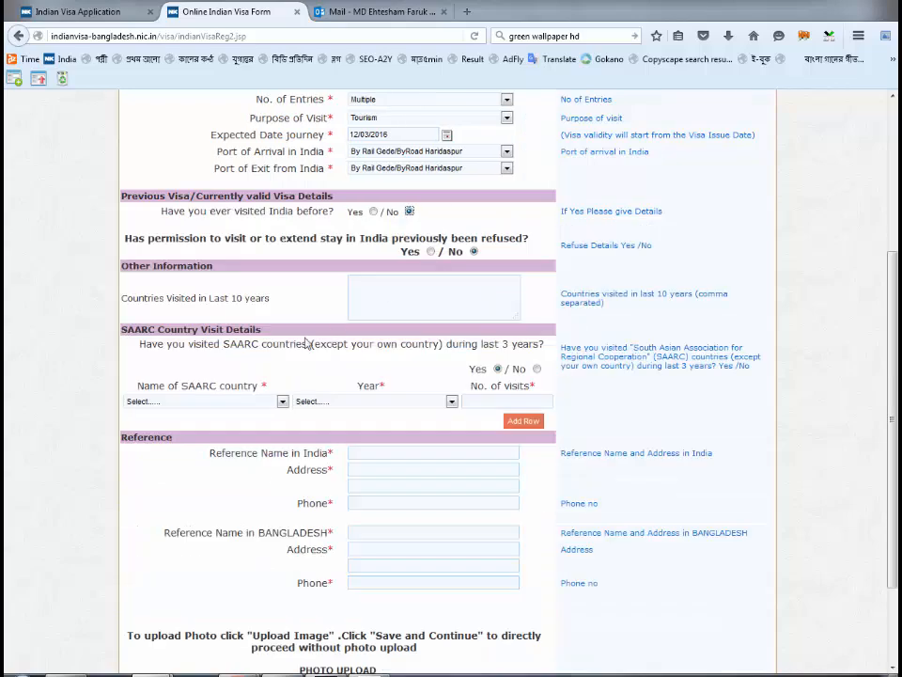
{"action": "scroll", "coordinate": [307, 343], "scroll_direction": "down", "scroll_amount": 2}
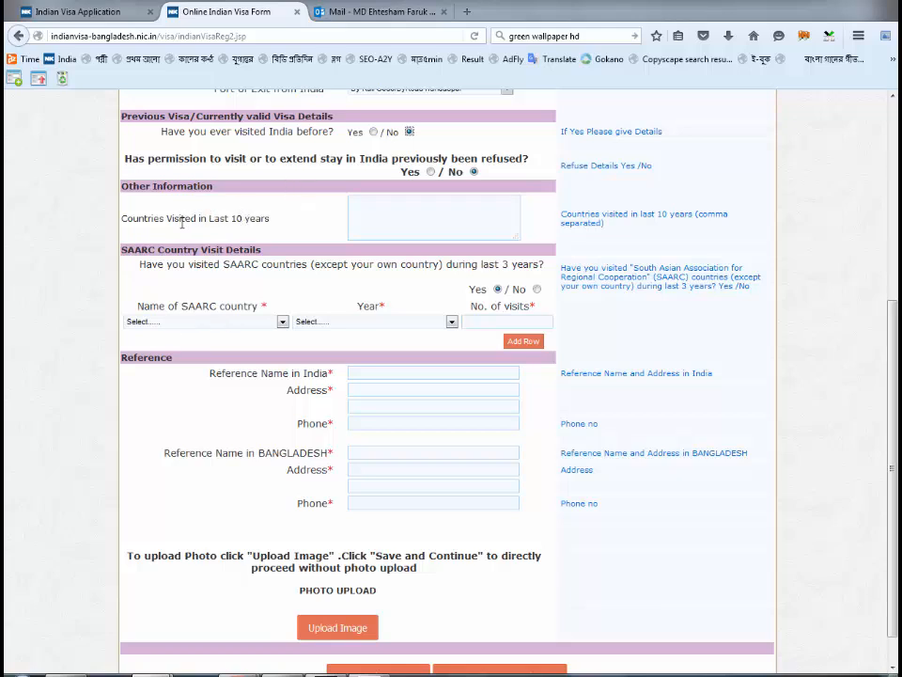
{"action": "left_click", "coordinate": [395, 212]}
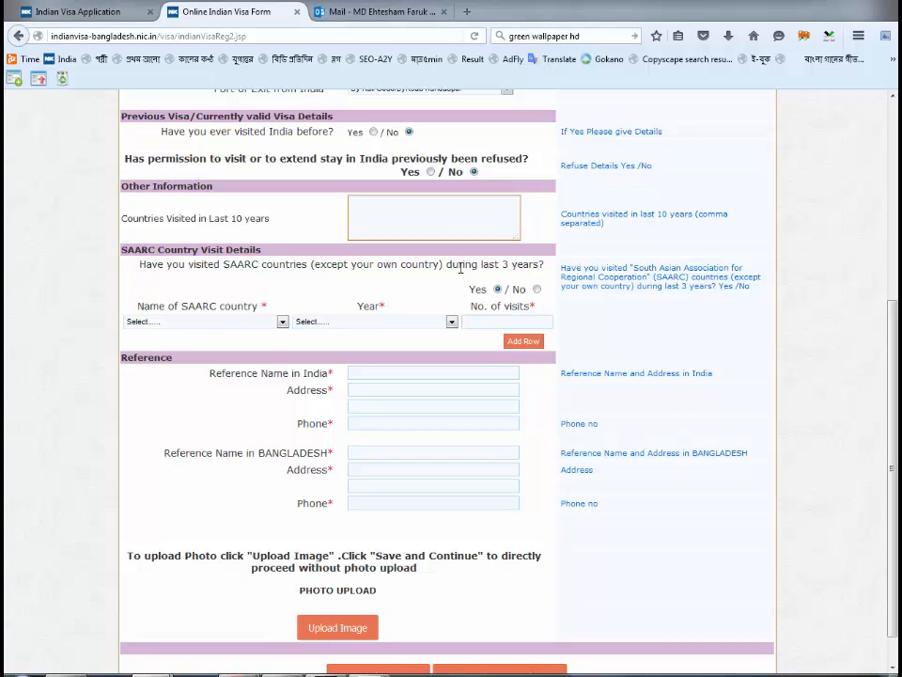
{"action": "scroll", "coordinate": [146, 353], "scroll_direction": "down", "scroll_amount": 1}
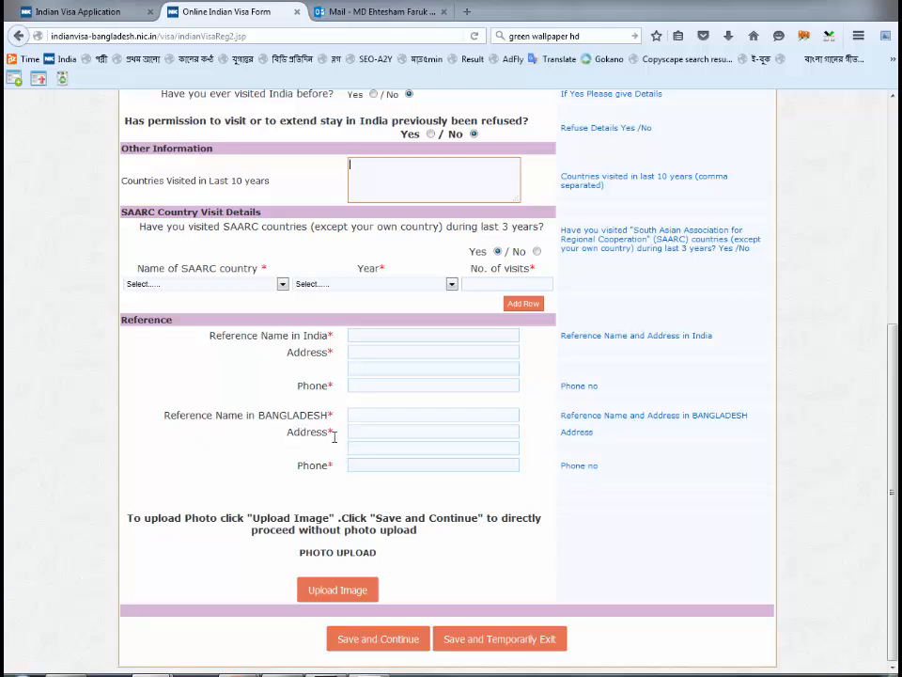
- Enter the India reference's name, two-line address and phone number
{"action": "left_click", "coordinate": [385, 337]}
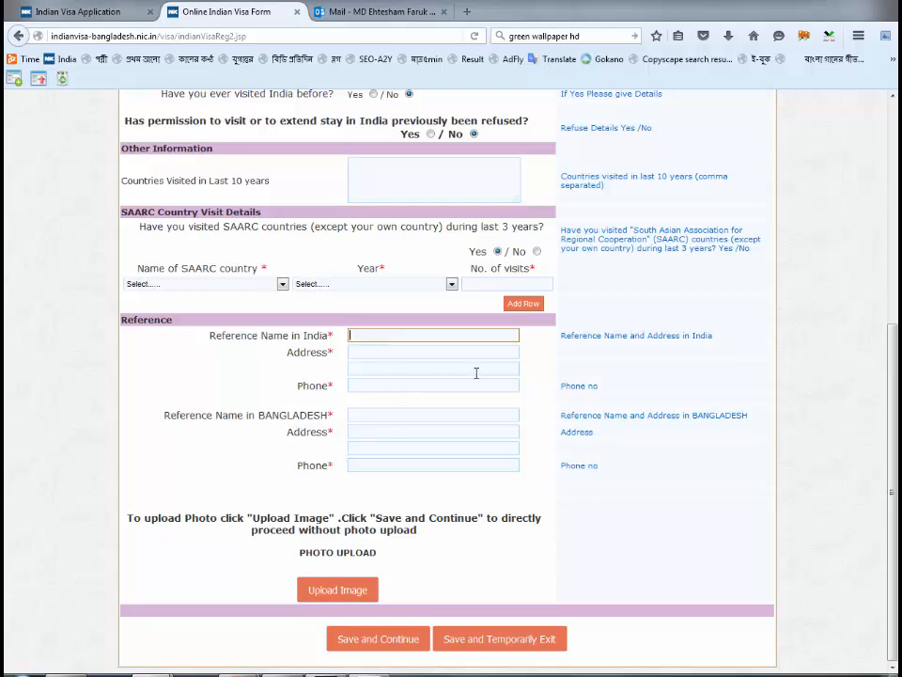
{"action": "key", "text": "Tab"}
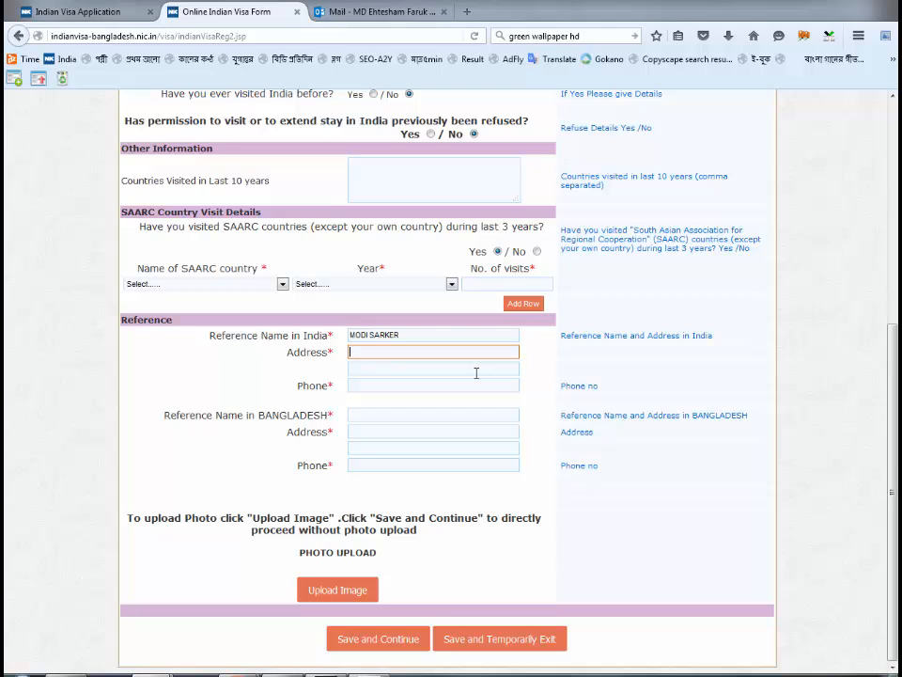
{"action": "type", "text": "KOLKATA"}
{"action": "key", "text": "Tab"}
{"action": "type", "text": "WEST"}
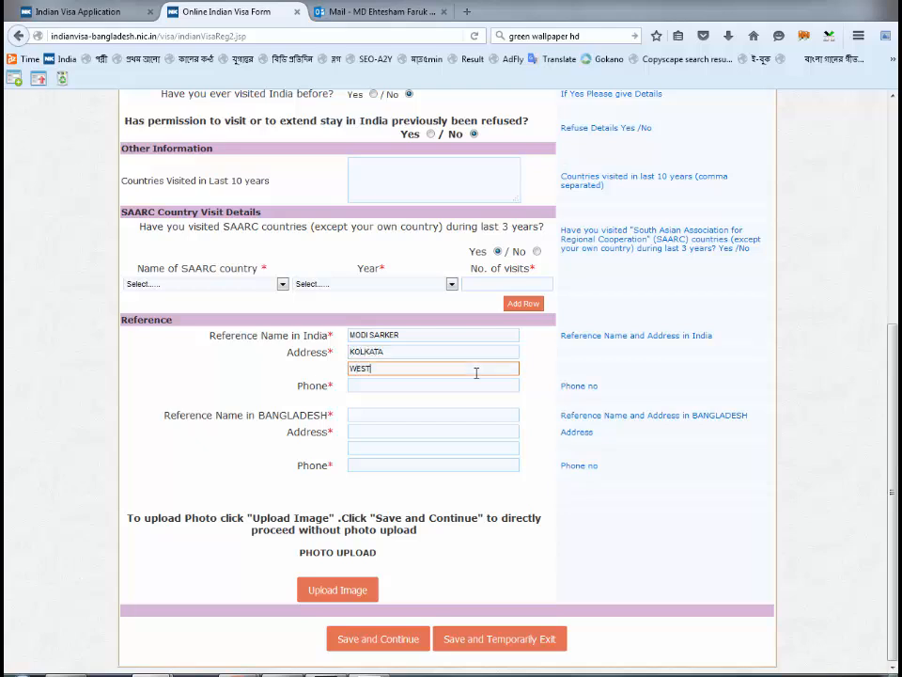
{"action": "type", "text": " BENGAL"}
{"action": "key", "text": "Tab"}
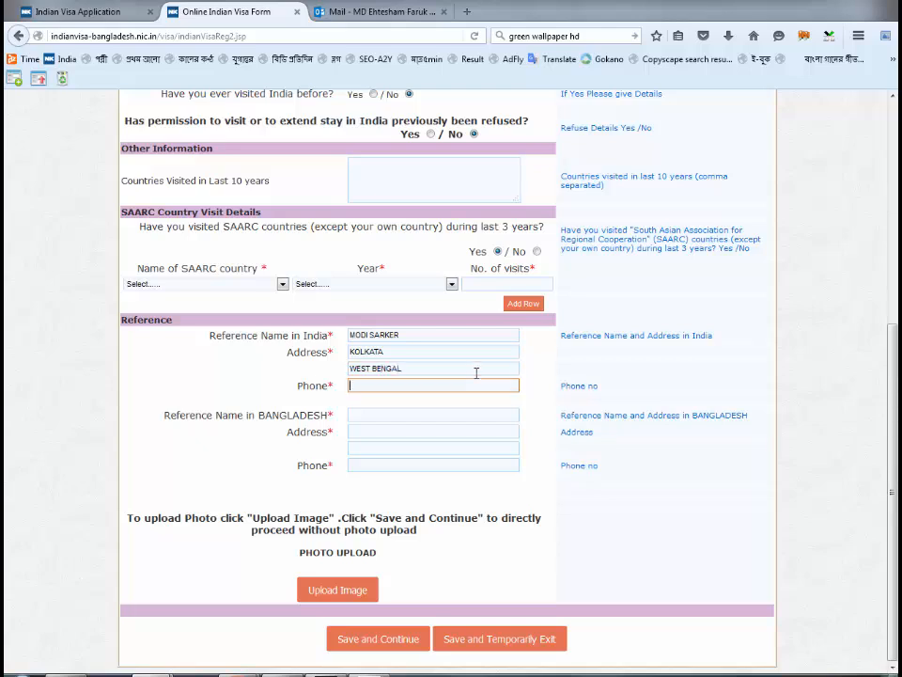
{"action": "type", "text": "90123456789"}
- Enter the Bangladesh reference's name, two-line address and phone number
{"action": "key", "text": "Tab"}
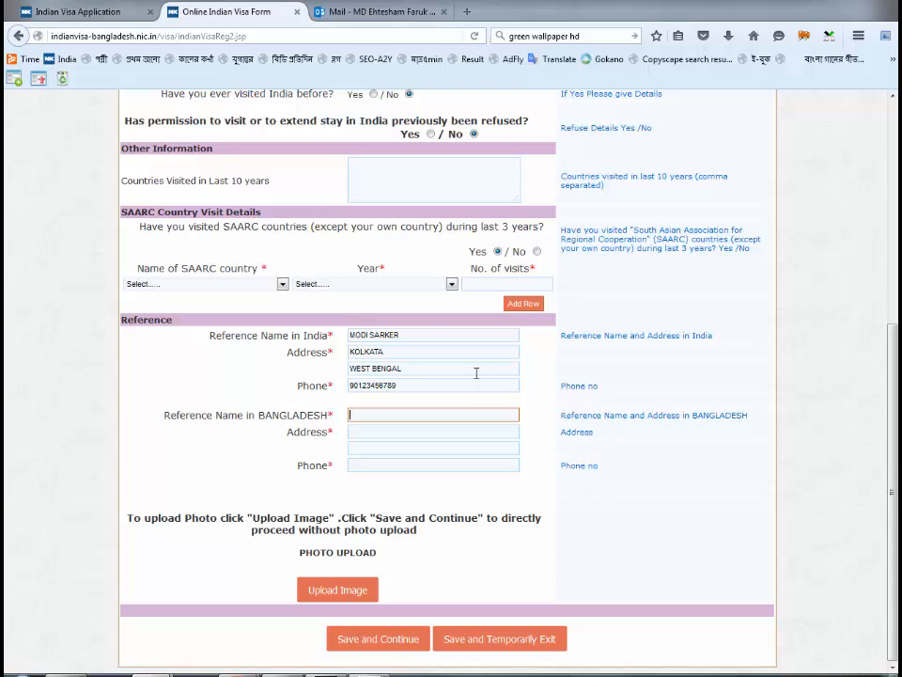
{"action": "key", "text": "Tab"}
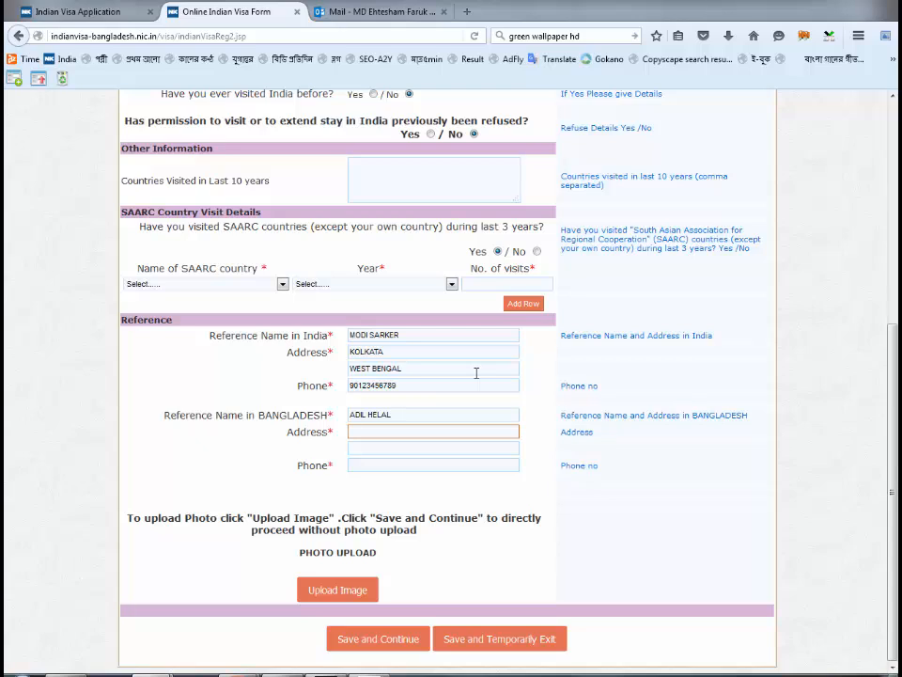
{"action": "type", "text": "DEMRA"}
{"action": "key", "text": "Tab"}
{"action": "type", "text": "DHAKA"}
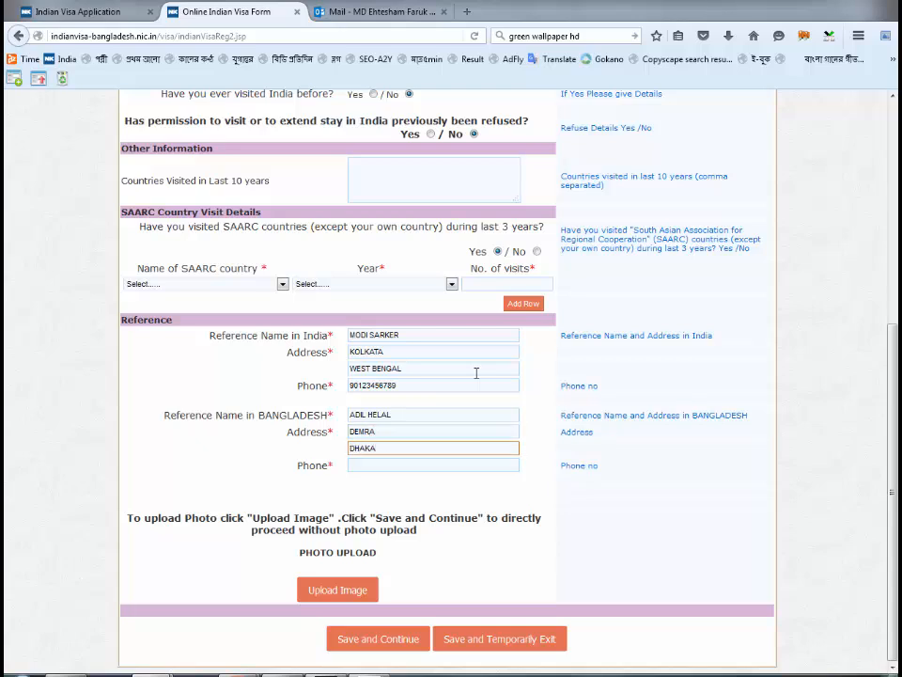
{"action": "key", "text": "Tab"}
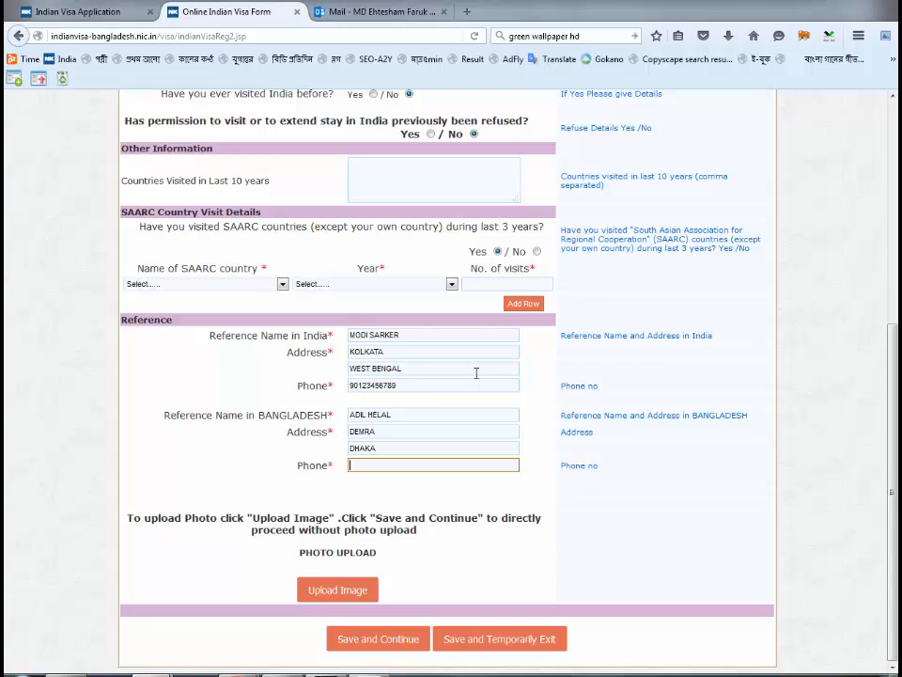
{"action": "type", "text": "01712345678"}
{"action": "left_click", "coordinate": [173, 441]}
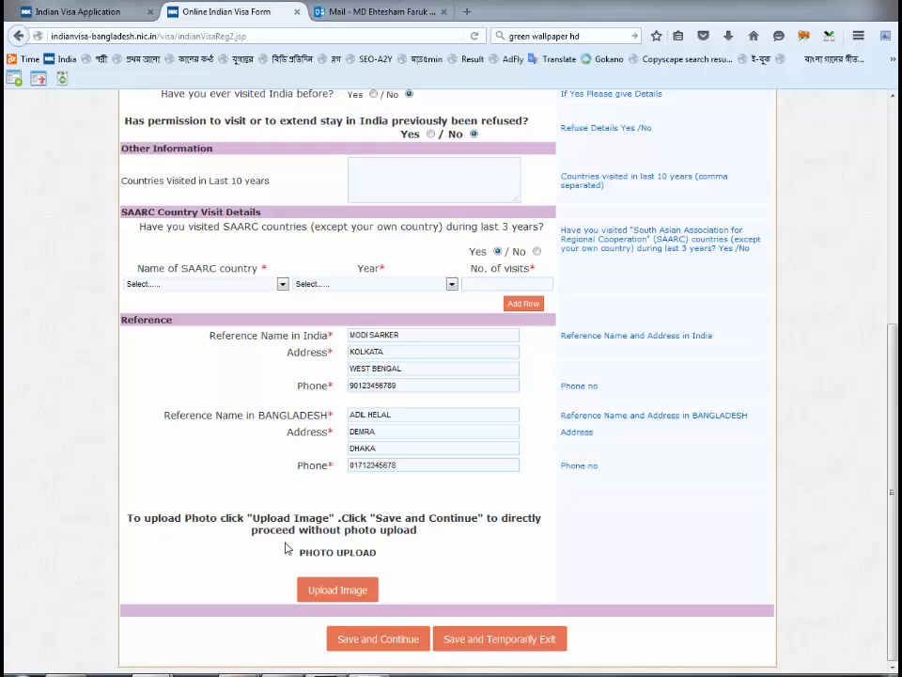
- Select Jellyfish.jpg from Sample Pictures as the applicant photo file
{"action": "left_click", "coordinate": [328, 587]}
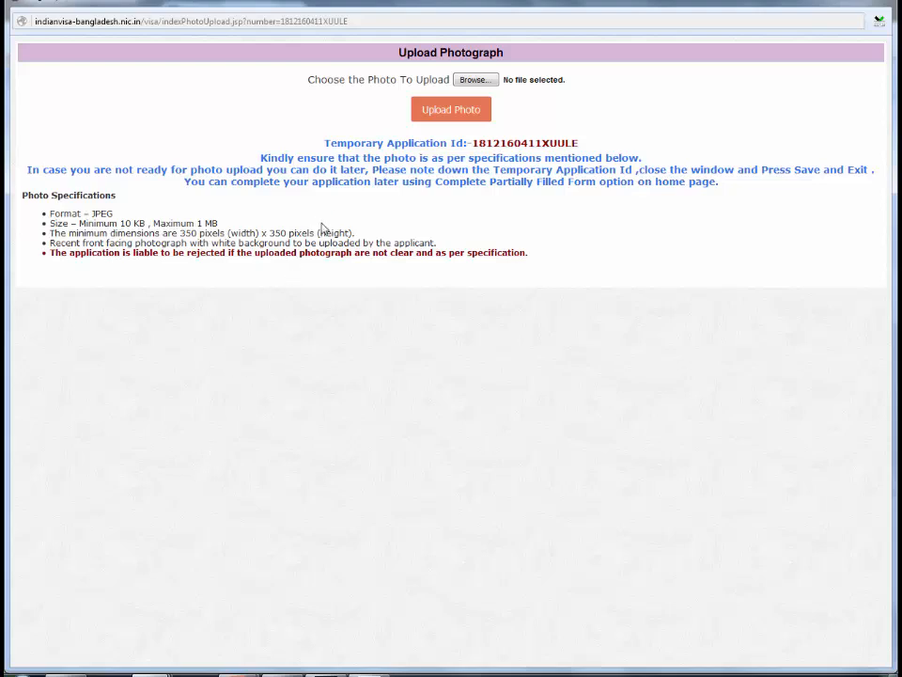
{"action": "left_click", "coordinate": [475, 80]}
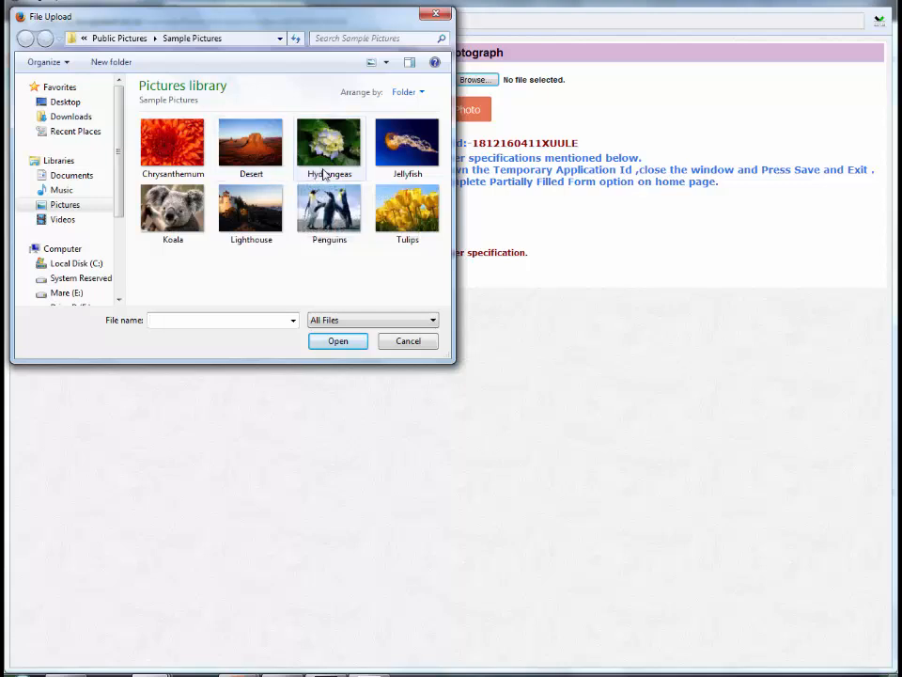
{"action": "left_click", "coordinate": [388, 147]}
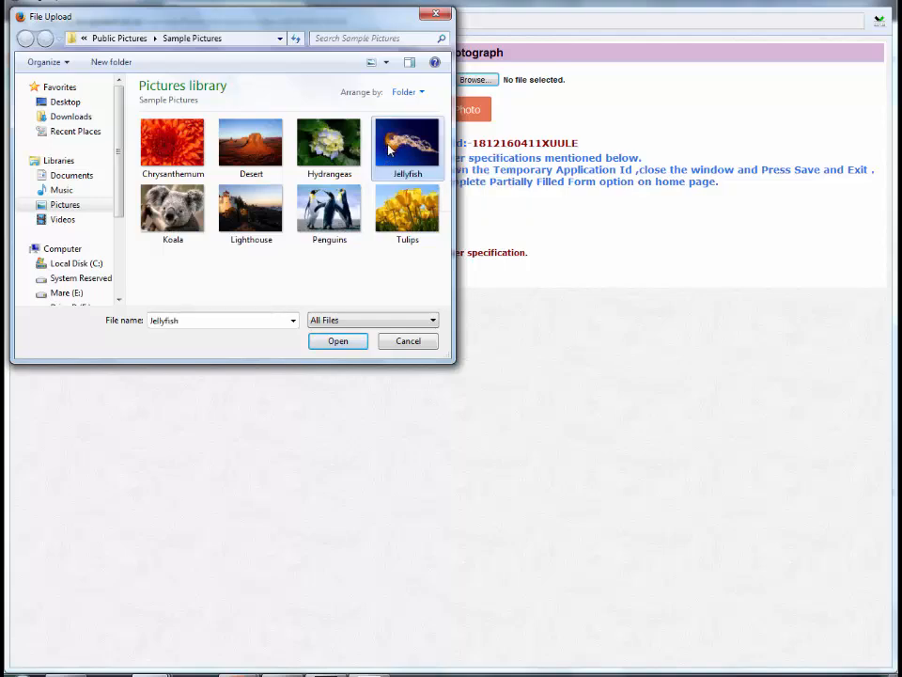
{"action": "left_click", "coordinate": [329, 344]}
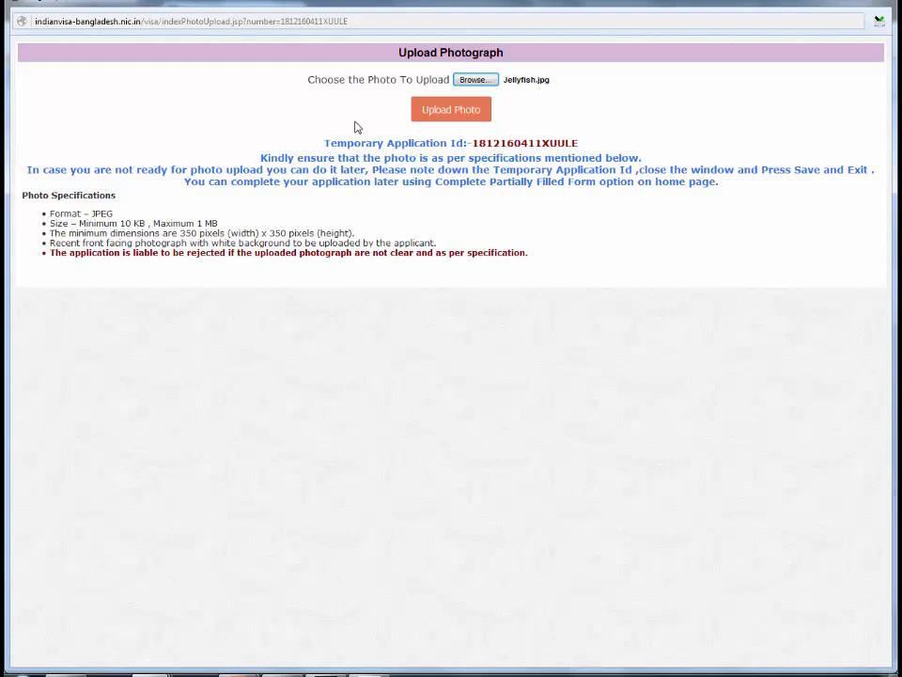
- Upload the Jellyfish photo with the crop box enlarged to cover the whole jellyfish, and confirm
{"action": "left_click", "coordinate": [451, 113]}
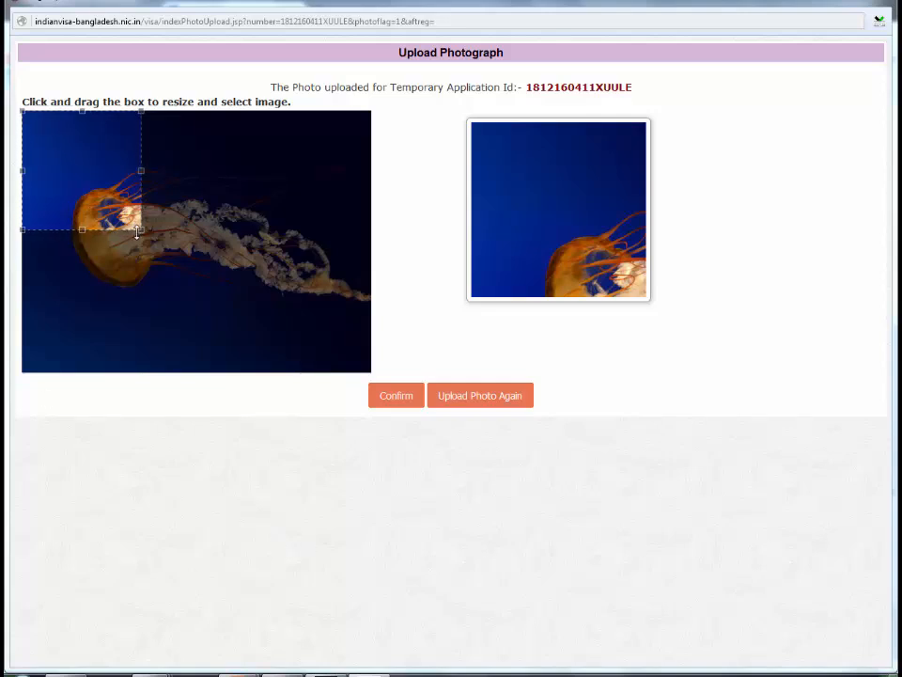
{"action": "left_click_drag", "start_coordinate": [141, 229], "coordinate": [284, 373]}
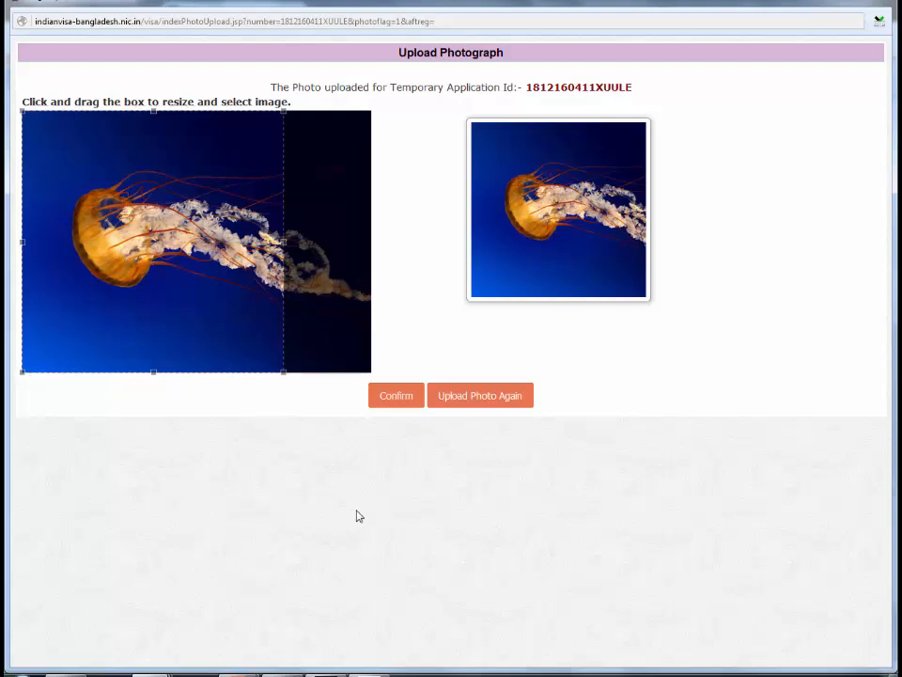
{"action": "key", "text": "Tab"}
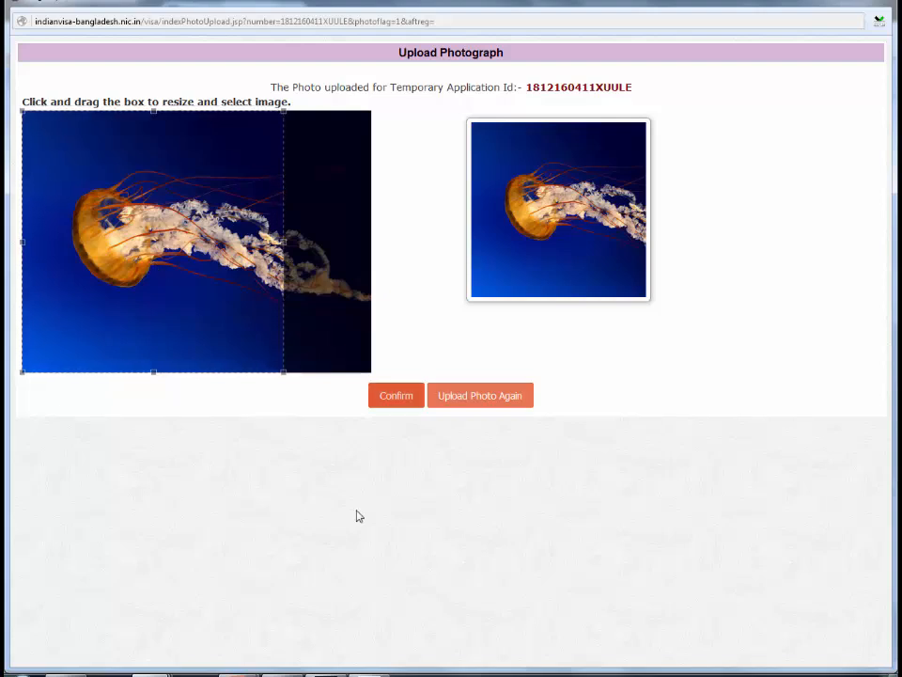
{"action": "key", "text": "Return"}
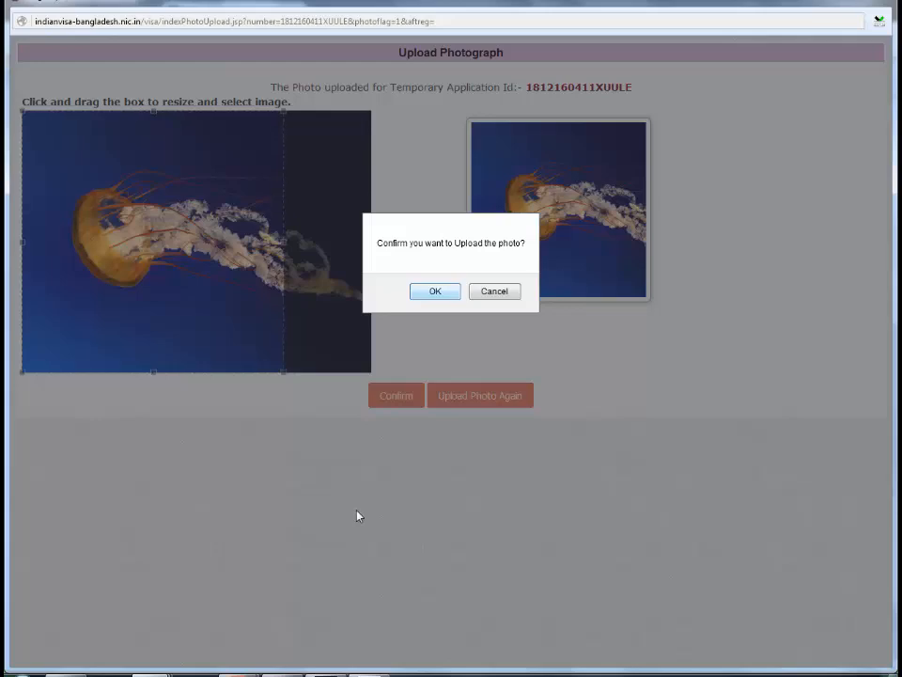
{"action": "key", "text": "Return"}
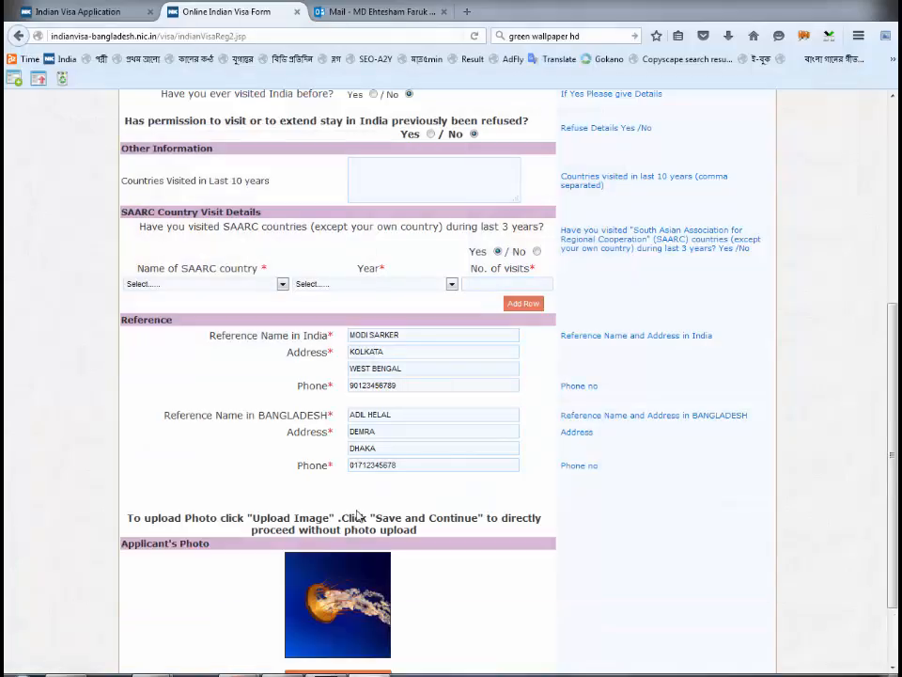
- Try saving the form and dismiss the missing SAARC country warning
{"action": "scroll", "coordinate": [357, 514], "scroll_direction": "down", "scroll_amount": 2}
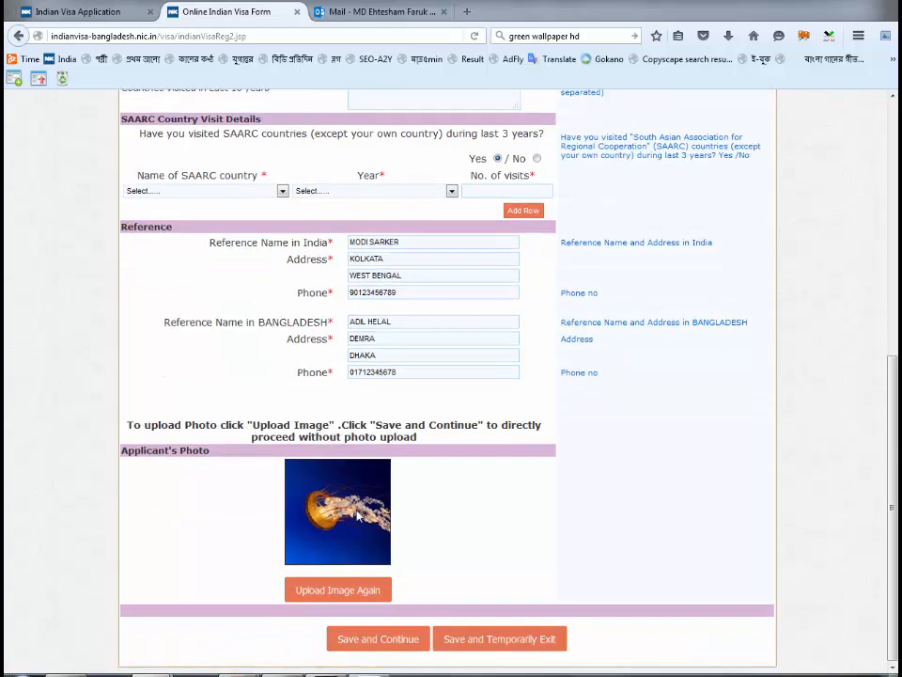
{"action": "scroll", "coordinate": [357, 514], "scroll_direction": "up", "scroll_amount": 10}
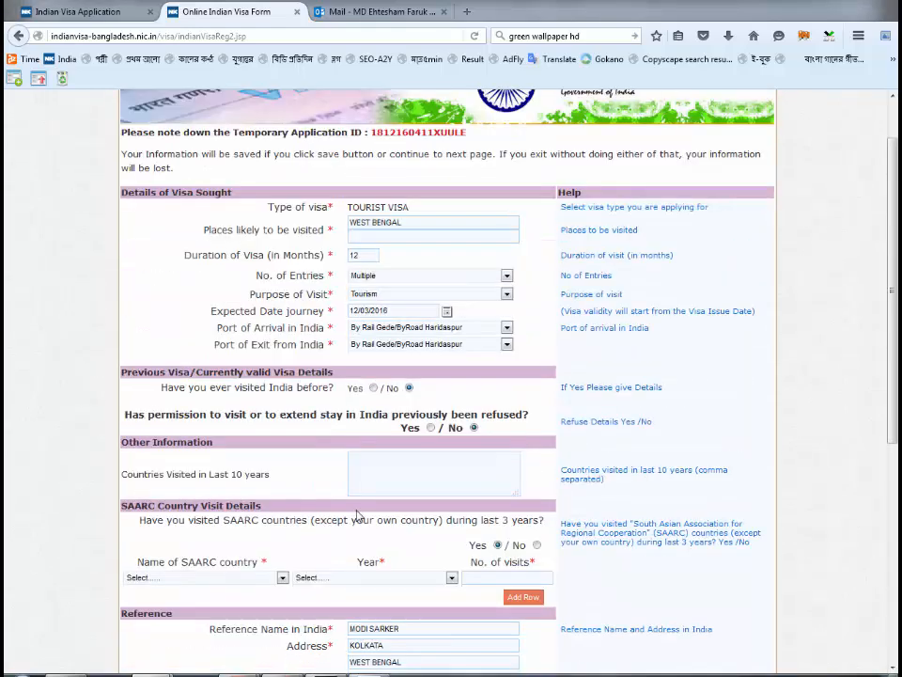
{"action": "scroll", "coordinate": [357, 514], "scroll_direction": "down", "scroll_amount": 10}
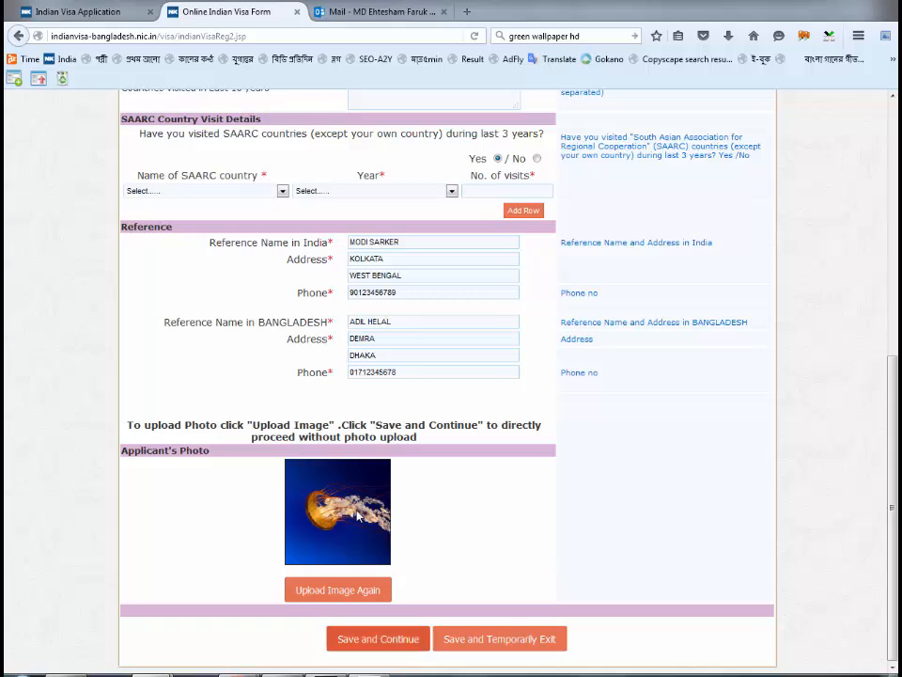
{"action": "key", "text": "Return"}
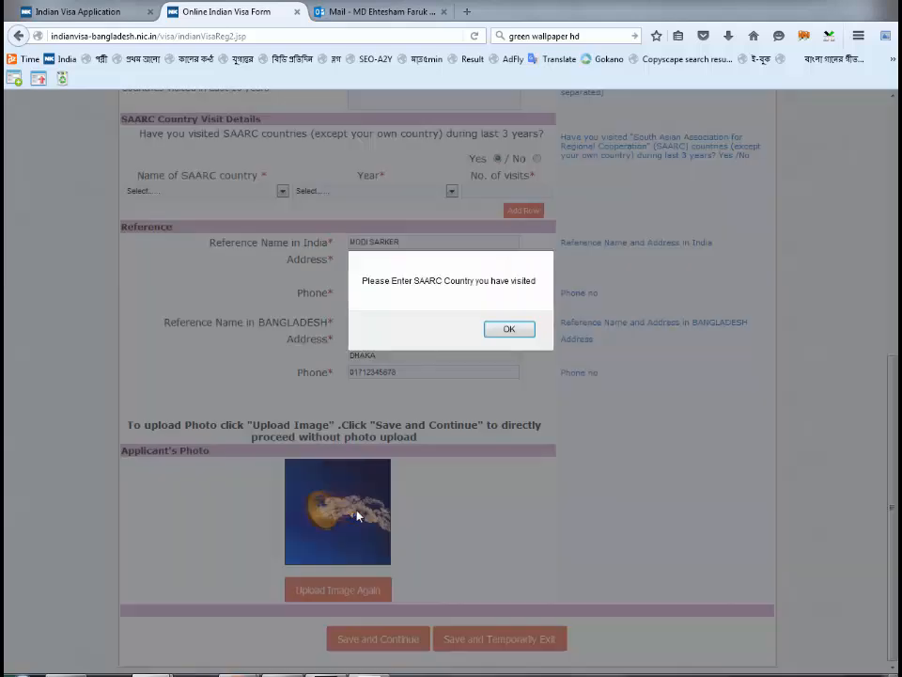
{"action": "key", "text": "Return"}
- Answer No to SAARC country visits and save to reach Confirm Details
{"action": "scroll", "coordinate": [357, 515], "scroll_direction": "up", "scroll_amount": 4}
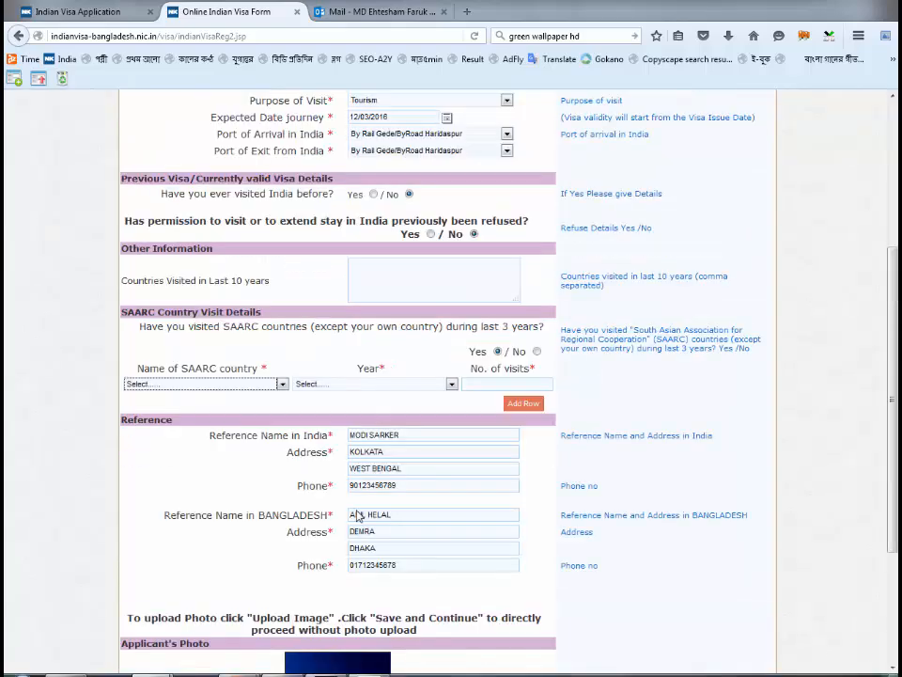
{"action": "scroll", "coordinate": [357, 515], "scroll_direction": "up", "scroll_amount": 1}
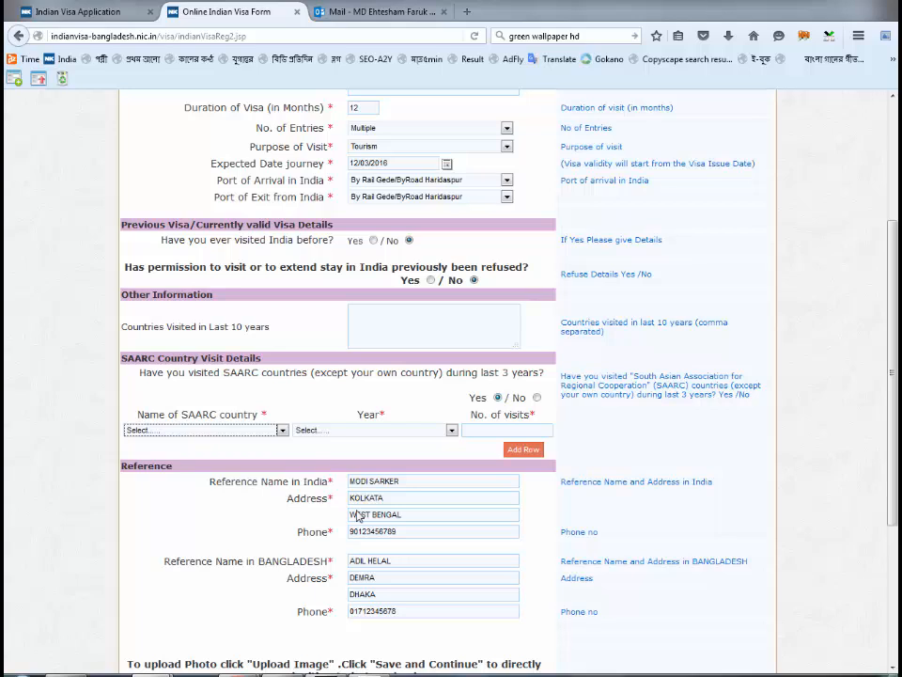
{"action": "key", "text": "shift+Tab"}
{"action": "key", "text": "space"}
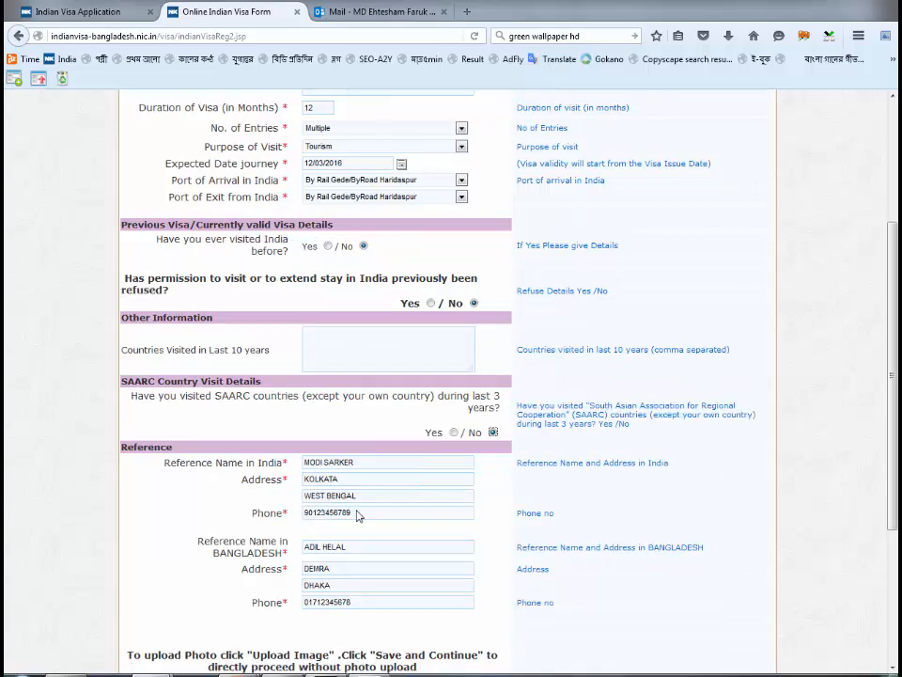
{"action": "scroll", "coordinate": [358, 515], "scroll_direction": "down", "scroll_amount": 3}
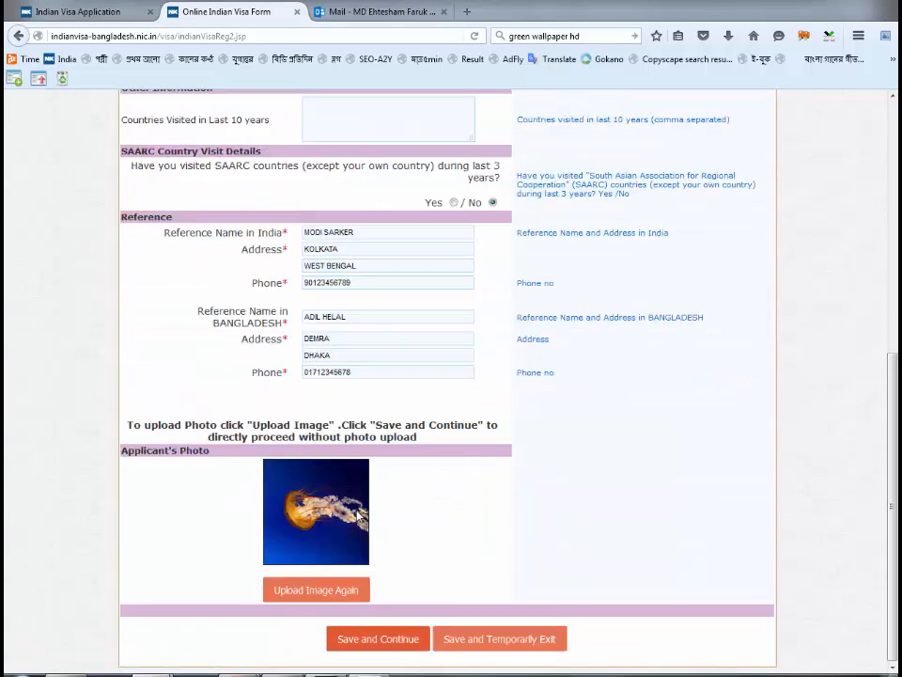
{"action": "key", "text": "Return"}
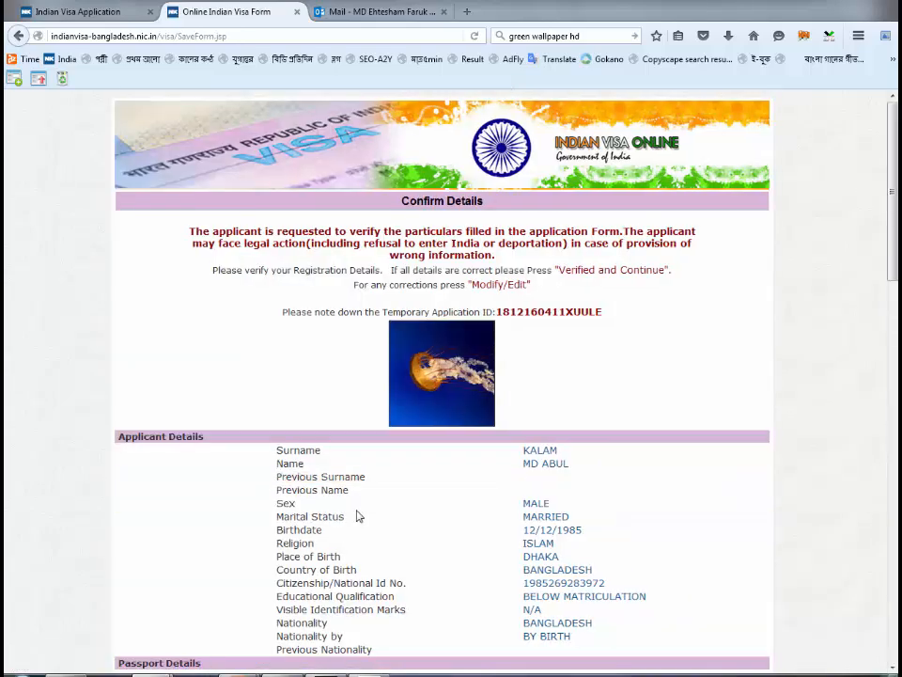
{"action": "scroll", "coordinate": [357, 515], "scroll_direction": "down", "scroll_amount": 3}
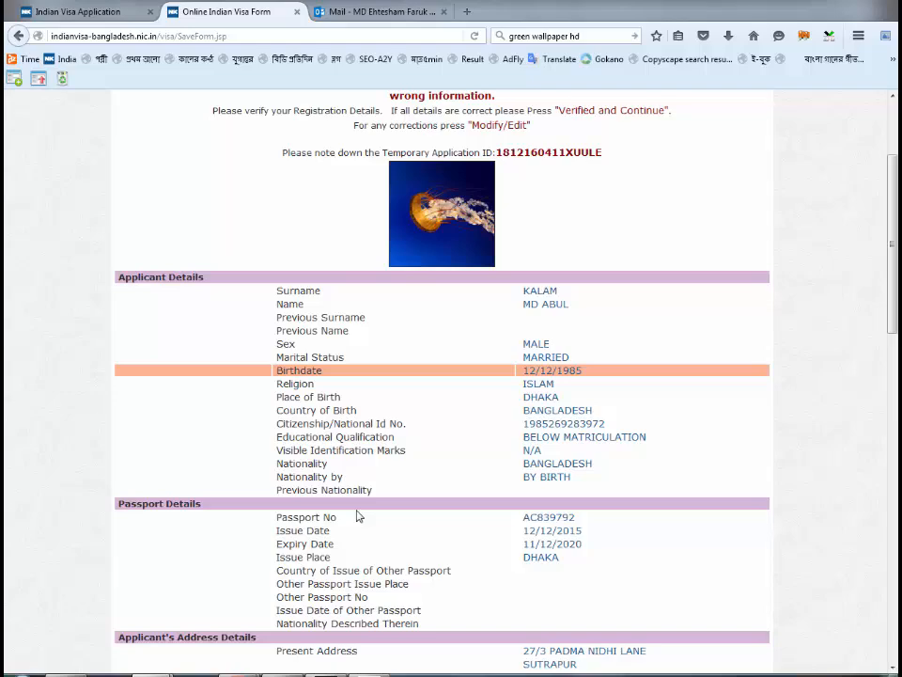
{"action": "scroll", "coordinate": [357, 516], "scroll_direction": "up", "scroll_amount": 2}
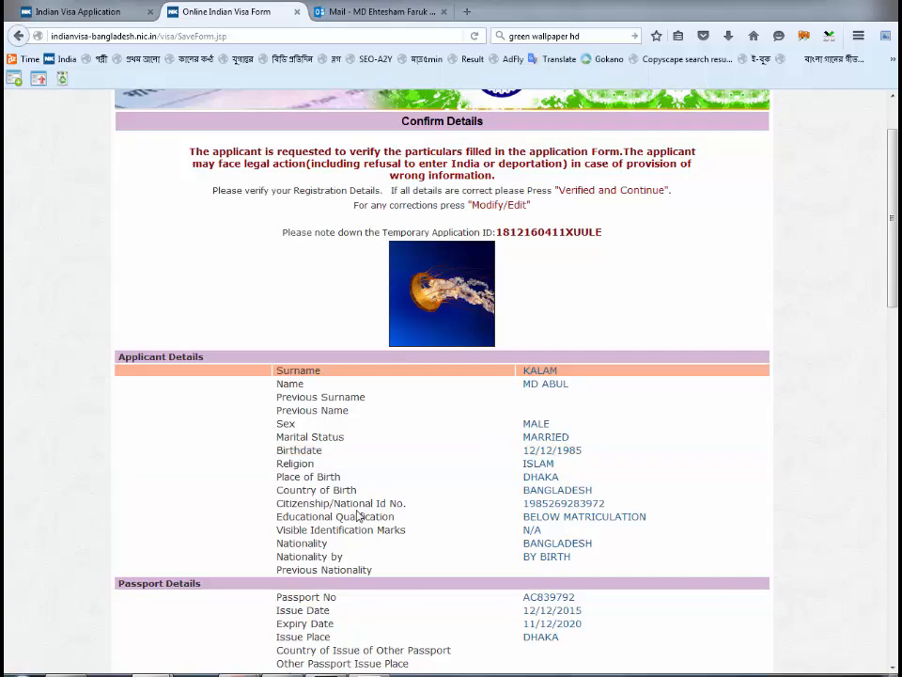
{"action": "scroll", "coordinate": [357, 516], "scroll_direction": "down", "scroll_amount": 4}
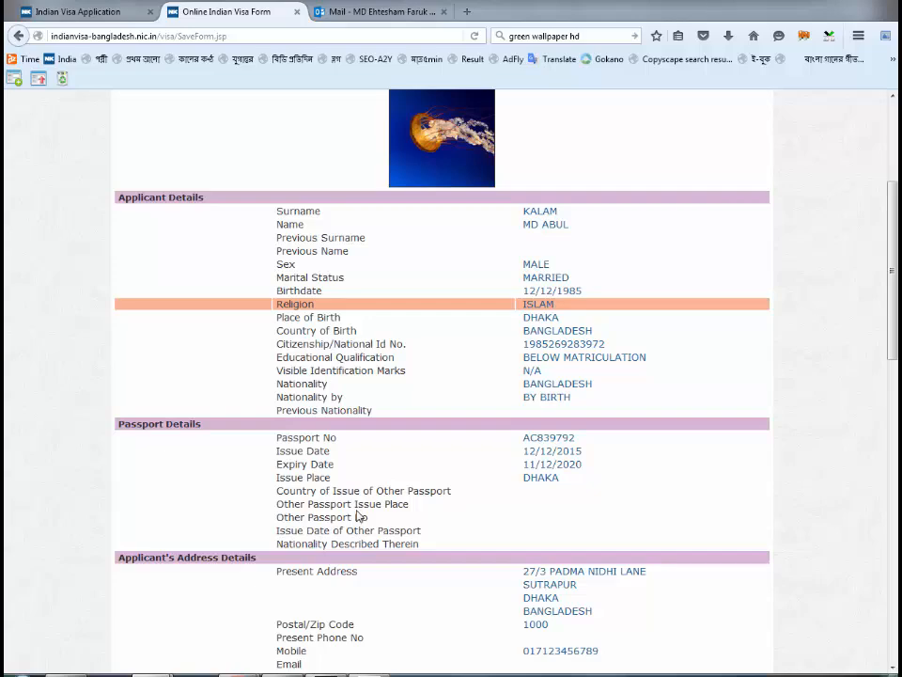
- Review the Confirm Details page against the temporary application ID noted in Notepad
{"action": "scroll", "coordinate": [356, 516], "scroll_direction": "up", "scroll_amount": 5}
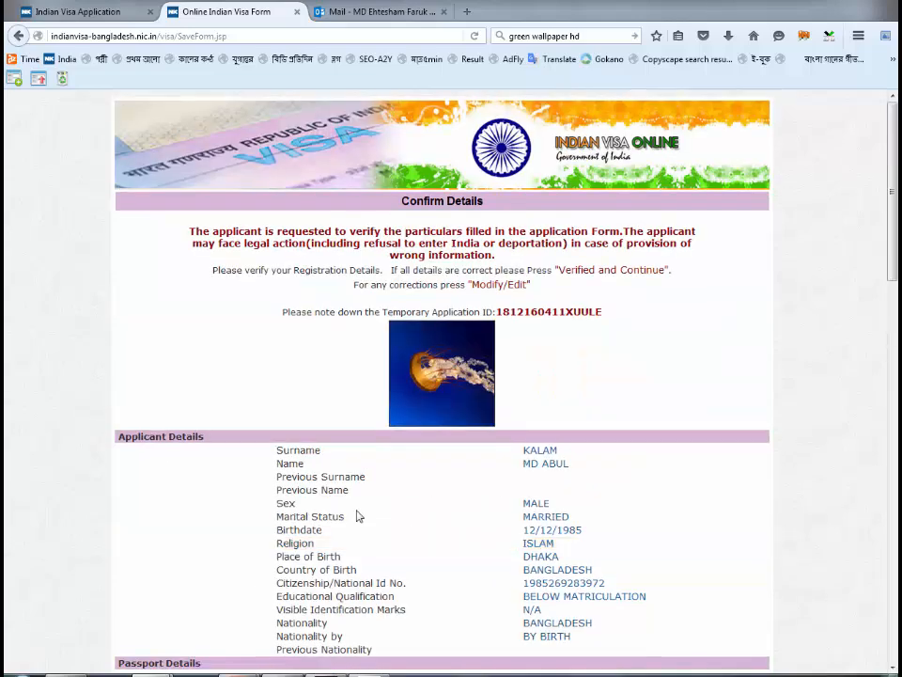
{"action": "scroll", "coordinate": [356, 515], "scroll_direction": "down", "scroll_amount": 5}
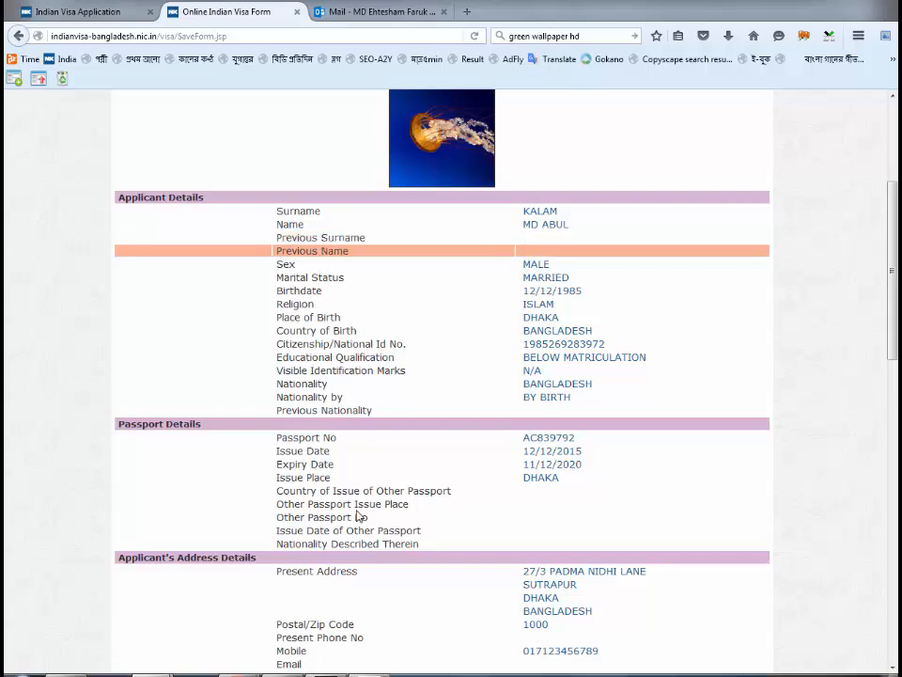
{"action": "scroll", "coordinate": [356, 515], "scroll_direction": "down", "scroll_amount": 2}
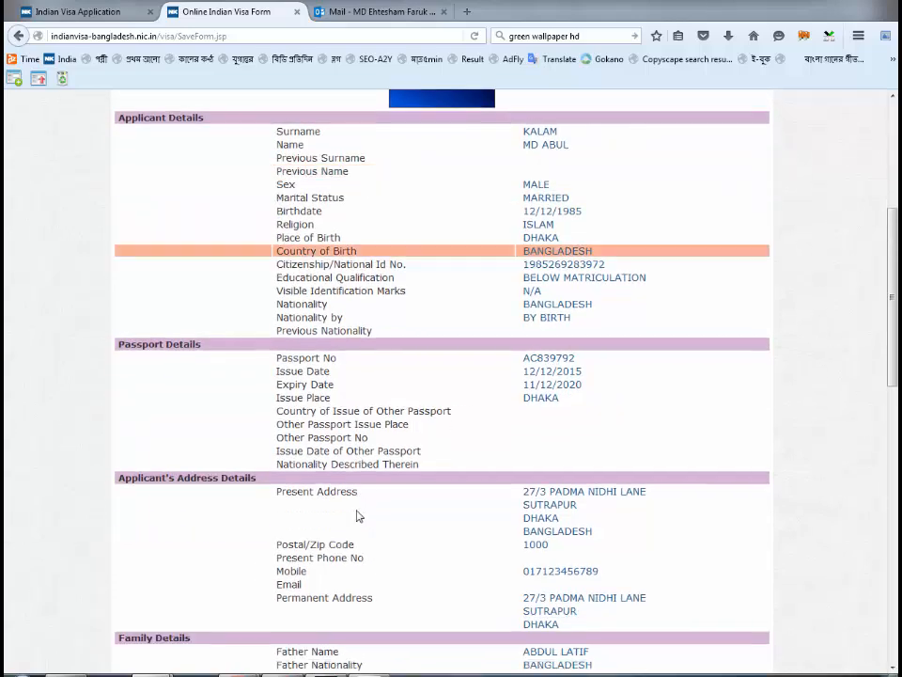
{"action": "scroll", "coordinate": [357, 515], "scroll_direction": "down", "scroll_amount": 10}
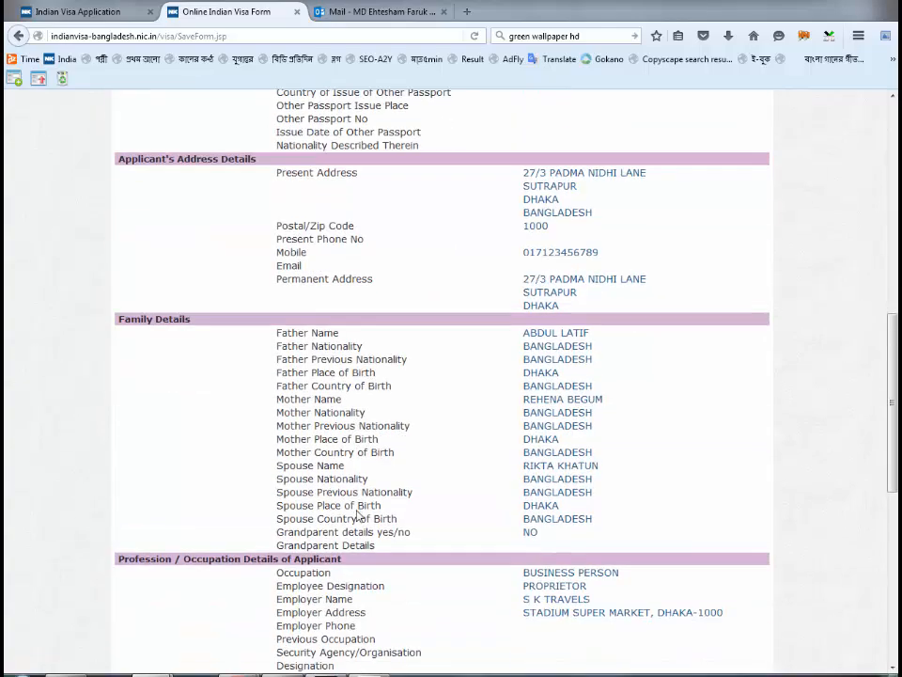
{"action": "scroll", "coordinate": [357, 515], "scroll_direction": "down", "scroll_amount": 5}
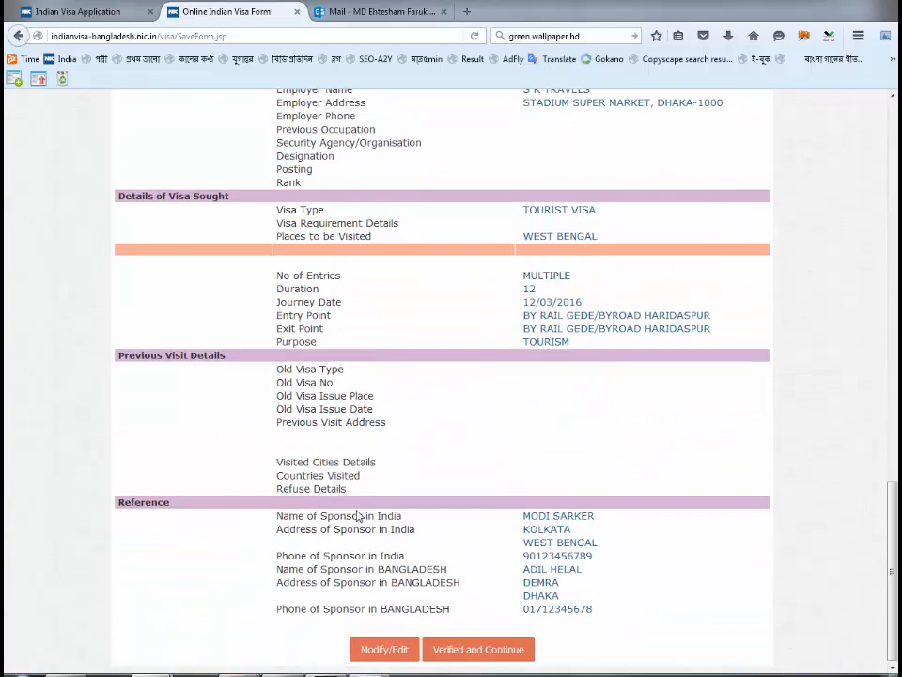
{"action": "scroll", "coordinate": [357, 515], "scroll_direction": "up", "scroll_amount": 5}
{"action": "scroll", "coordinate": [357, 515], "scroll_direction": "up", "scroll_amount": 18}
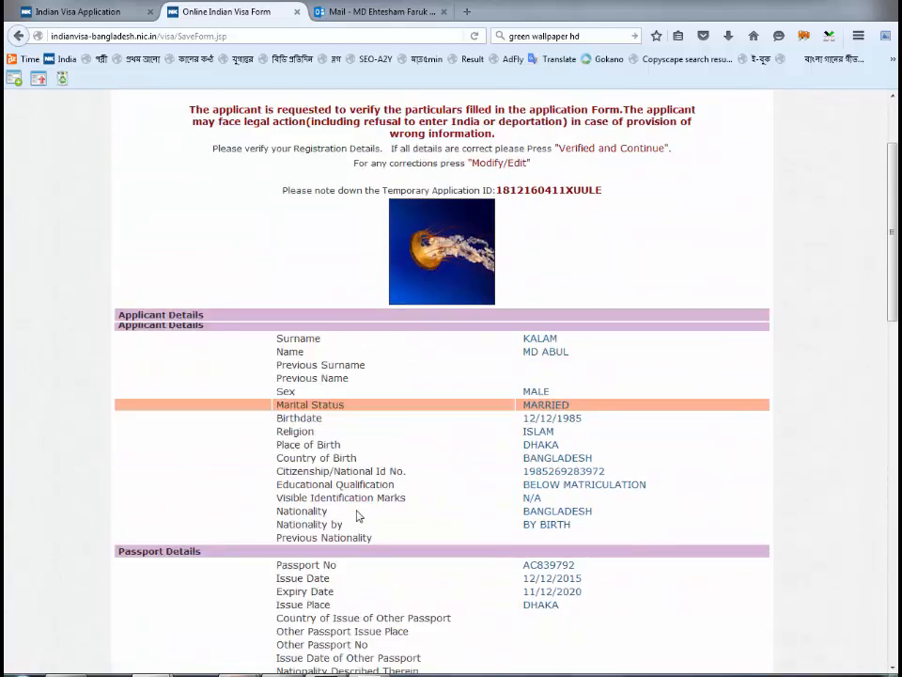
{"action": "scroll", "coordinate": [357, 515], "scroll_direction": "down", "scroll_amount": 17}
{"action": "scroll", "coordinate": [357, 516], "scroll_direction": "down", "scroll_amount": 7}
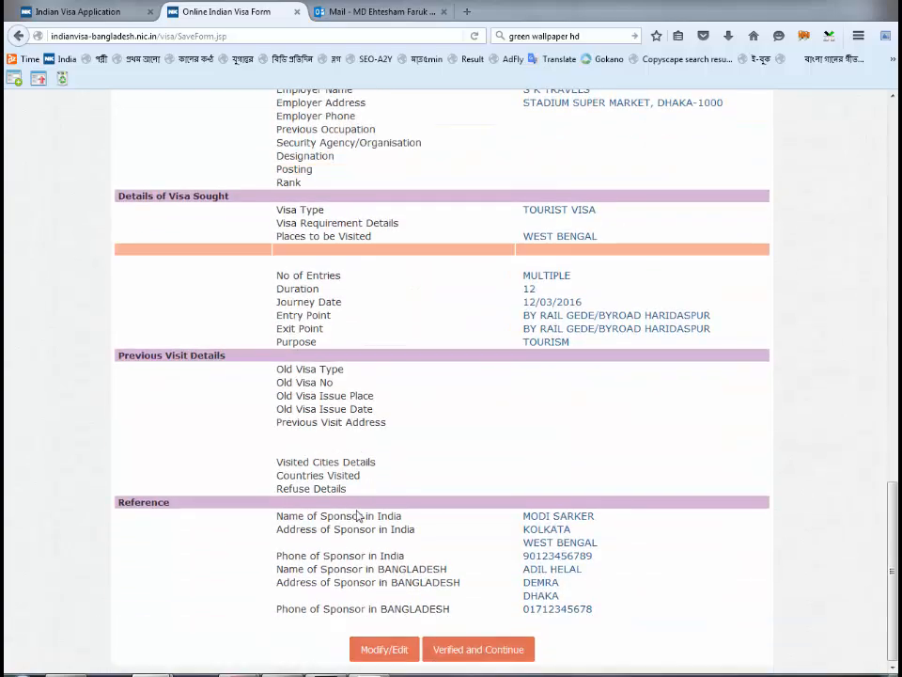
{"action": "scroll", "coordinate": [357, 514], "scroll_direction": "up", "scroll_amount": 20}
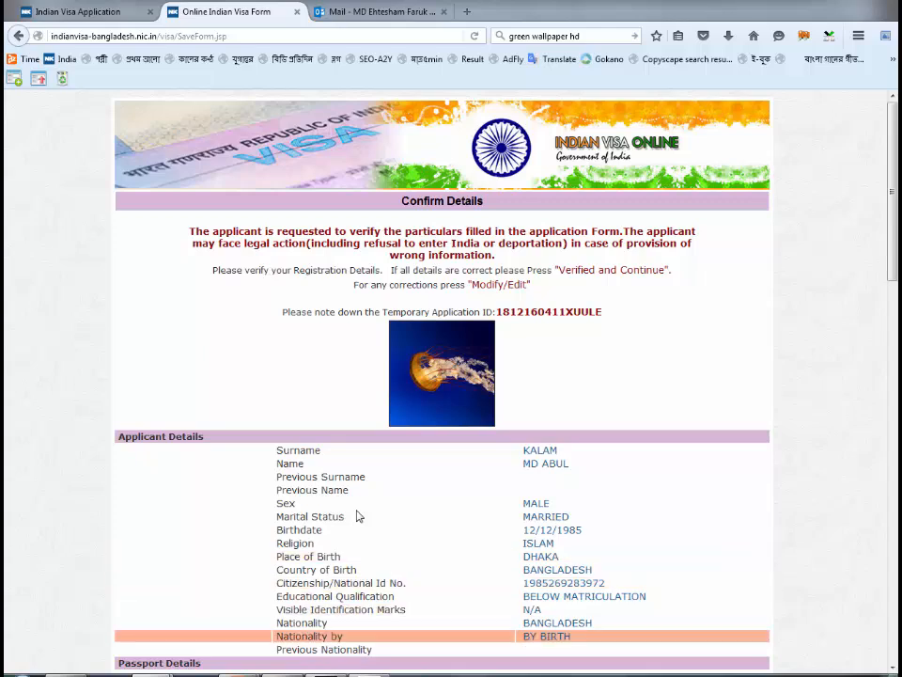
{"action": "key", "text": "alt+Tab"}
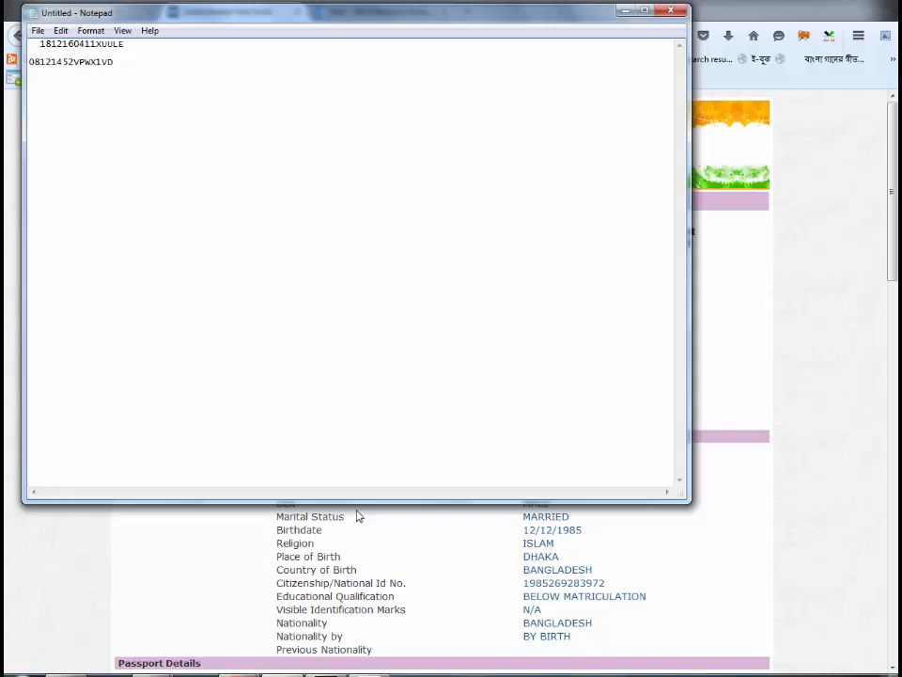
{"action": "key", "text": "alt+Tab"}
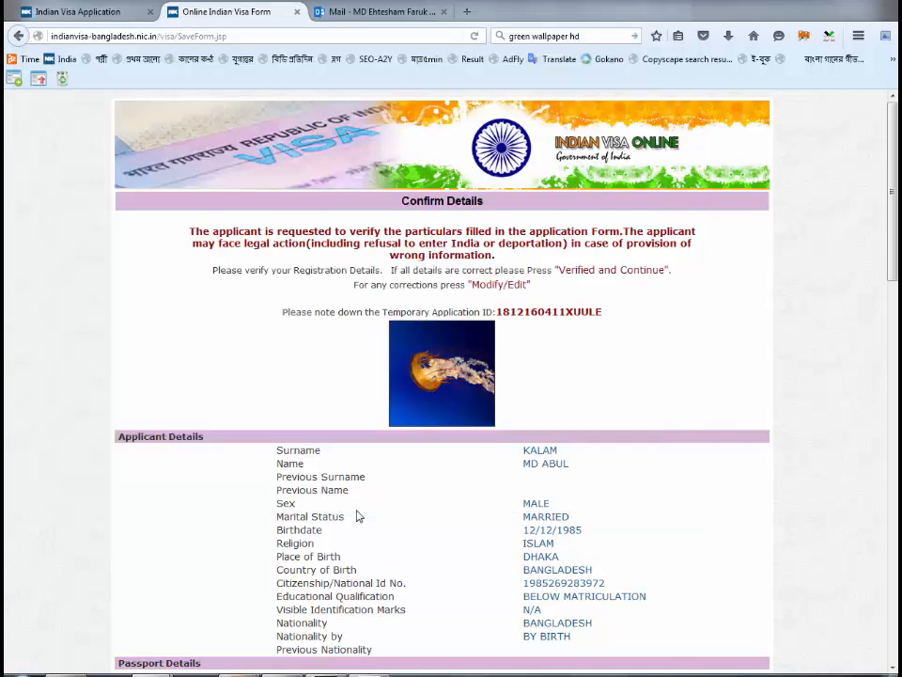
{"action": "scroll", "coordinate": [357, 516], "scroll_direction": "down", "scroll_amount": 12}
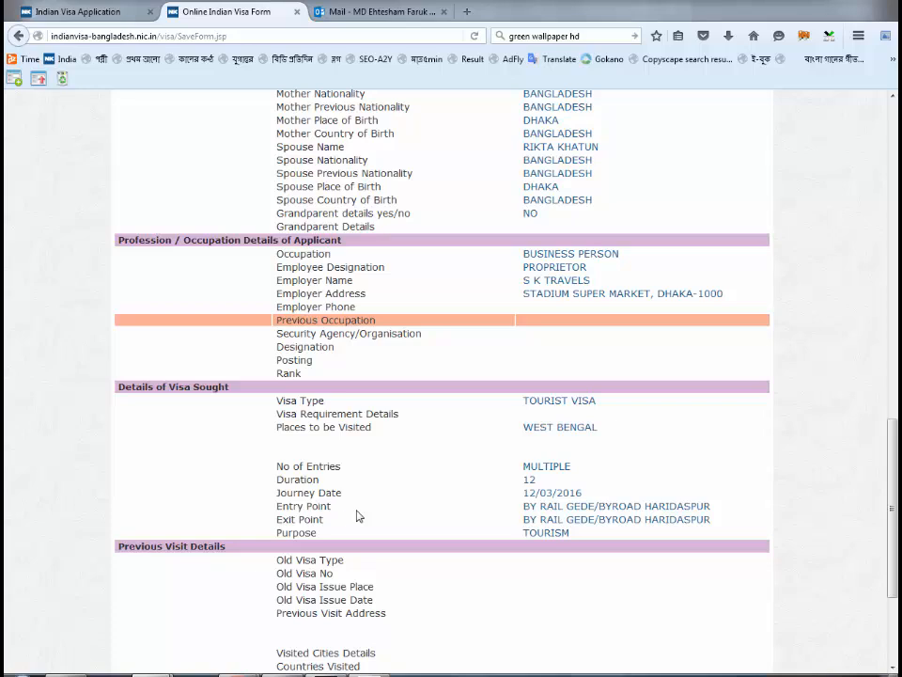
{"action": "scroll", "coordinate": [357, 516], "scroll_direction": "up", "scroll_amount": 12}
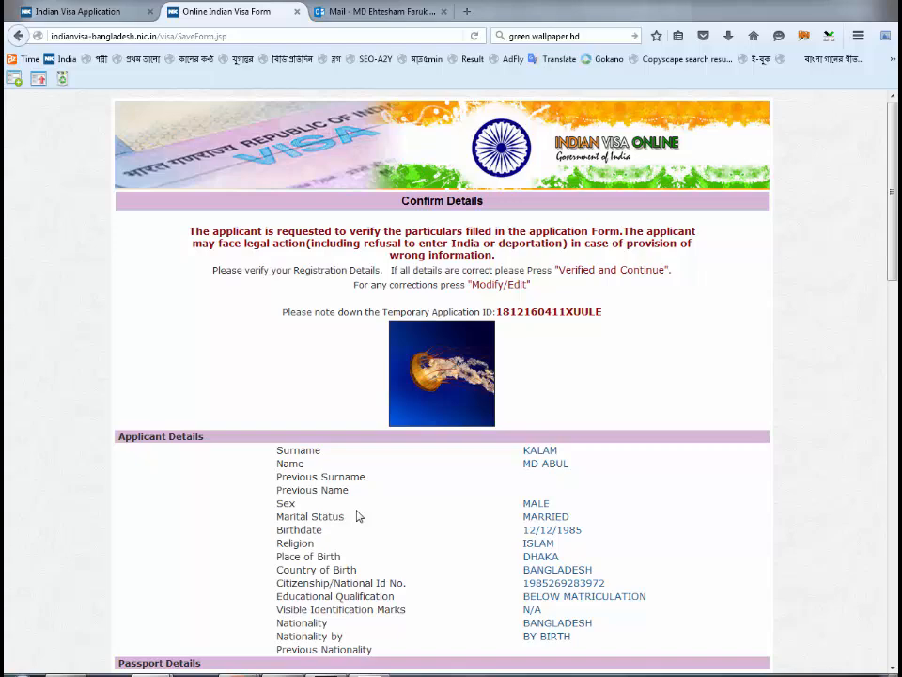
{"action": "scroll", "coordinate": [357, 516], "scroll_direction": "down", "scroll_amount": 2}
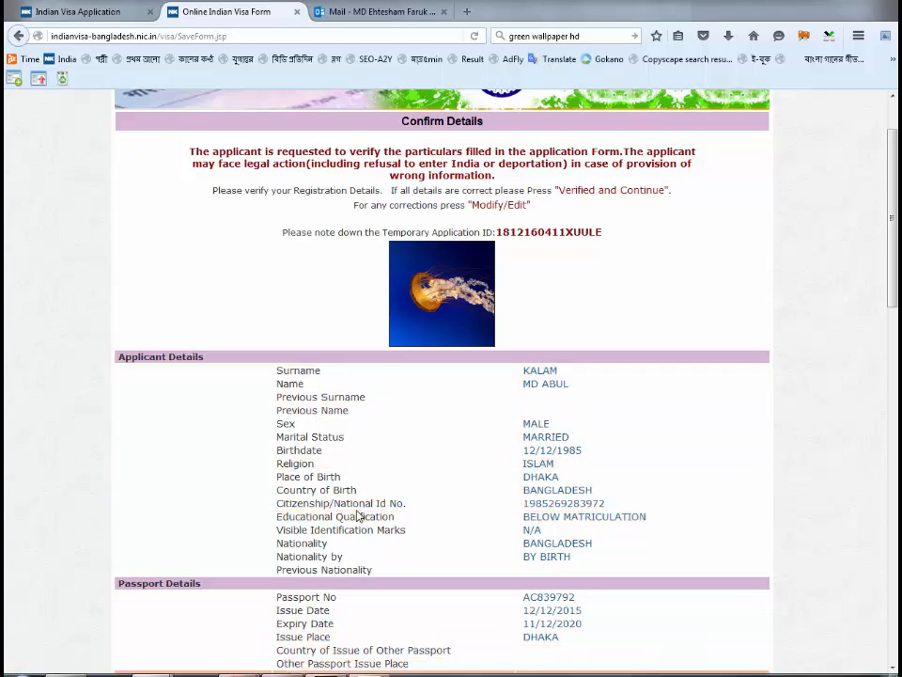
- Select the second noted ID in Notepad, then mark the details as Verified and Continue
{"action": "key", "text": "alt+Tab"}
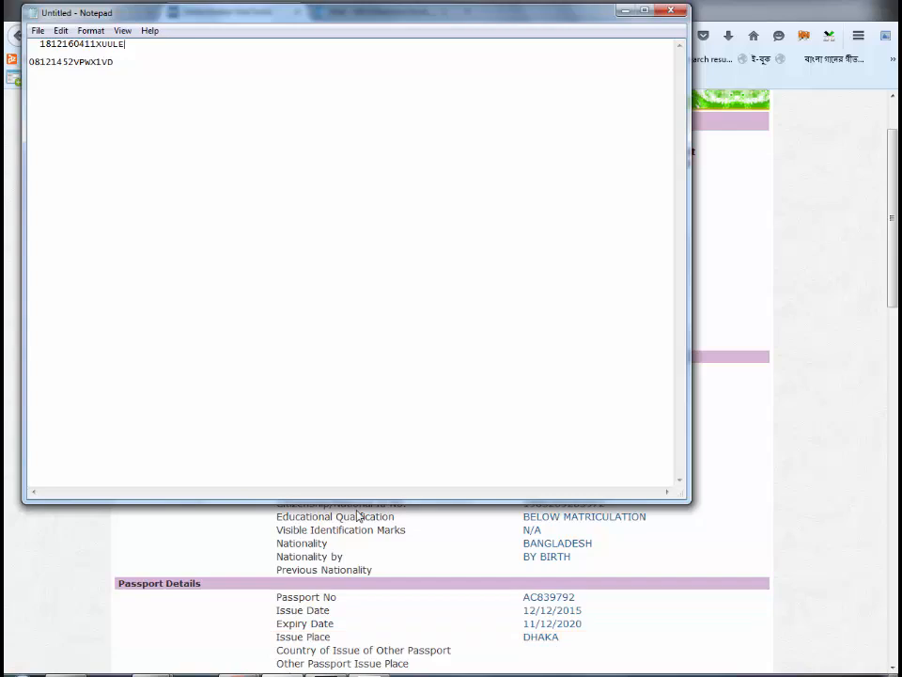
{"action": "key", "text": "Down"}
{"action": "key", "text": "shift+Home"}
{"action": "key", "text": "ctrl+c"}
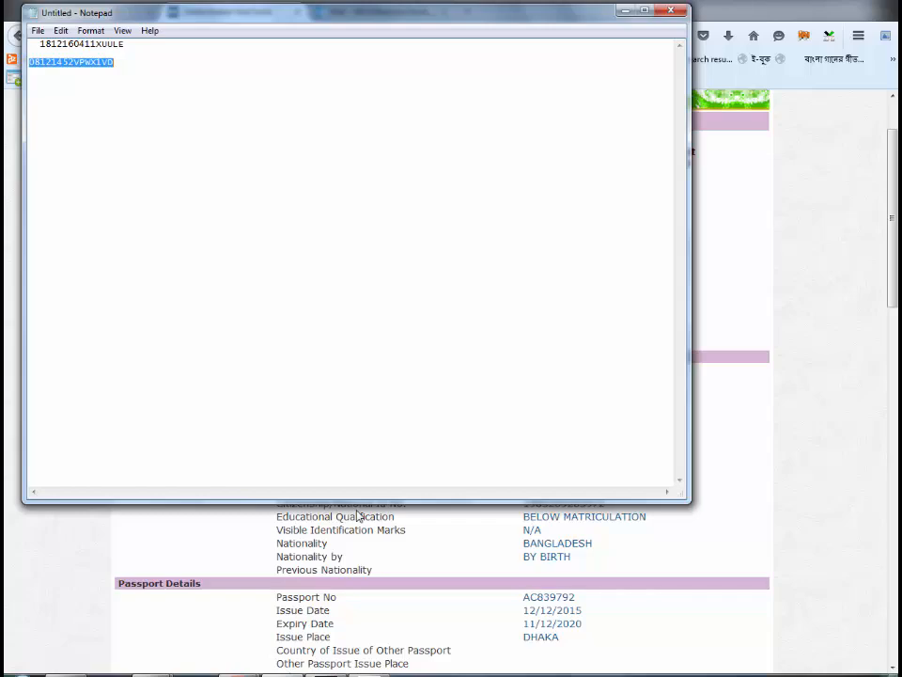
{"action": "key", "text": "alt+Tab"}
{"action": "scroll", "coordinate": [358, 516], "scroll_direction": "down", "scroll_amount": 12}
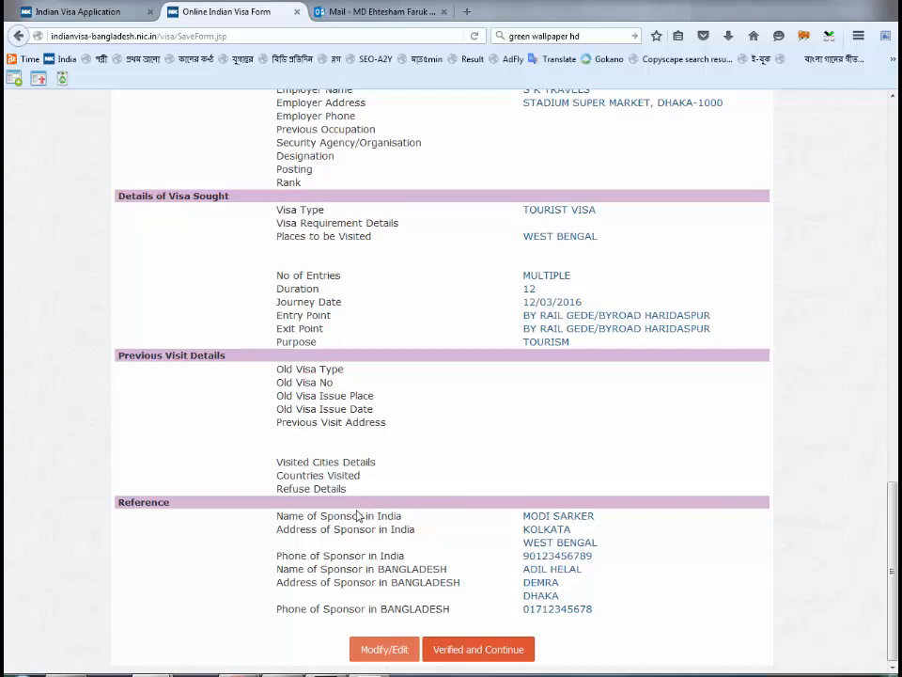
{"action": "left_click", "coordinate": [478, 649]}
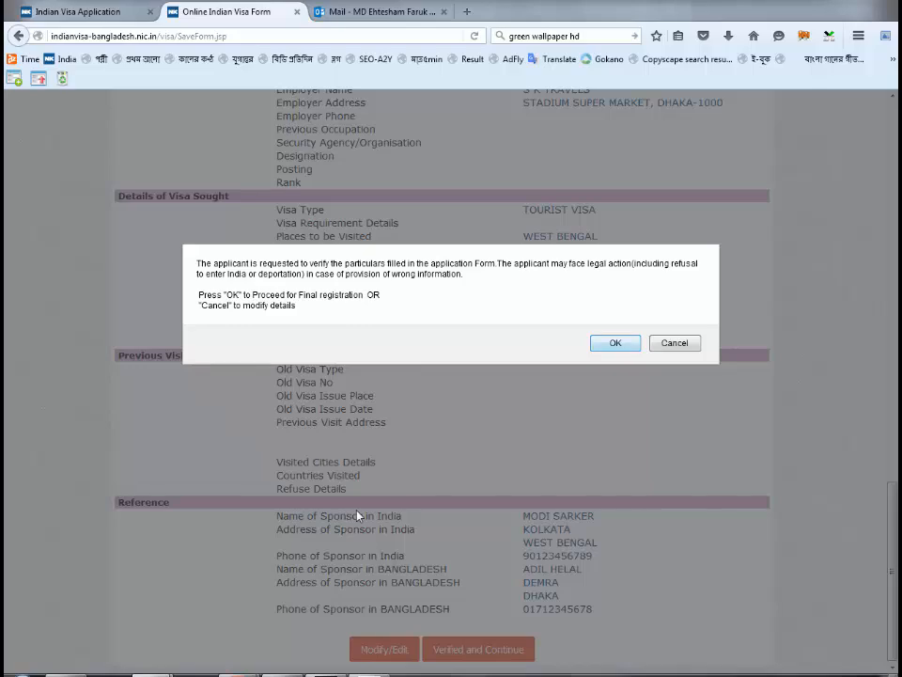
- Proceed to final registration and enter hotel NATIONAL GUEST HOUSE with address KOLKATA
{"action": "key", "text": "Return"}
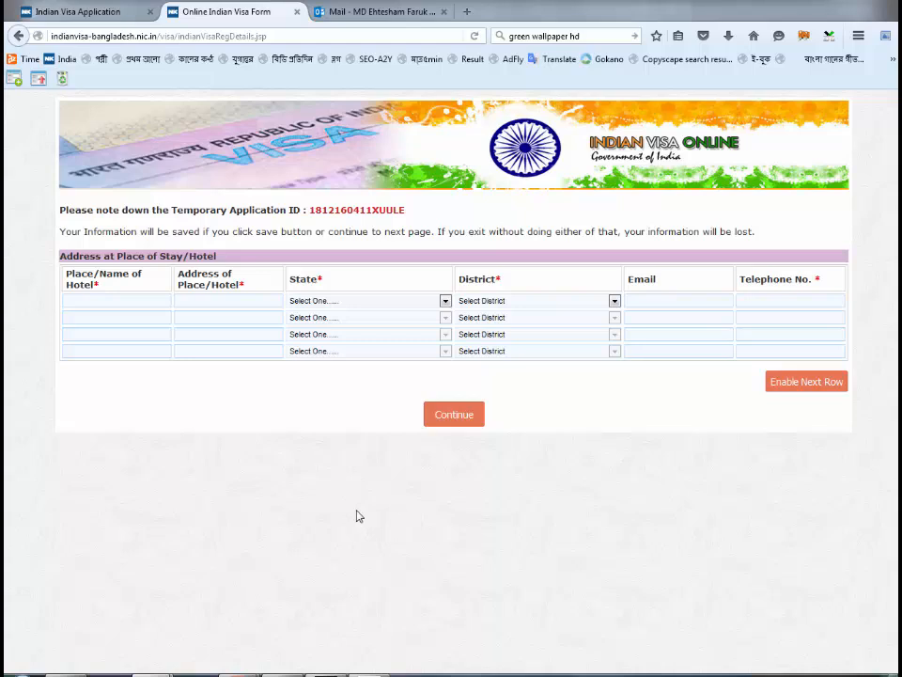
{"action": "key", "text": "Tab"}
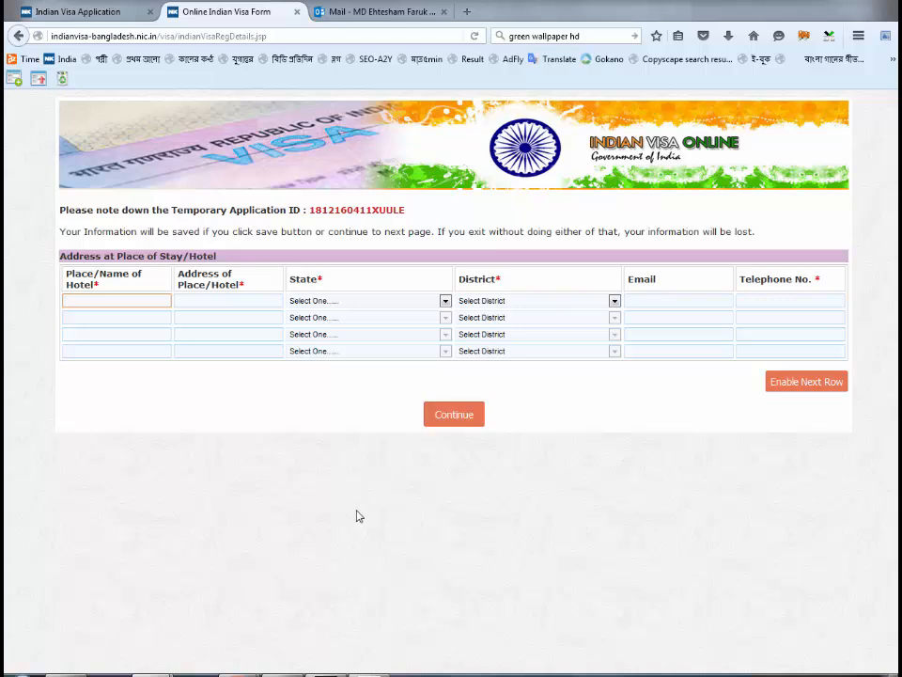
{"action": "type", "text": "NATIONAL GUEST HOUSE"}
{"action": "key", "text": "Tab"}
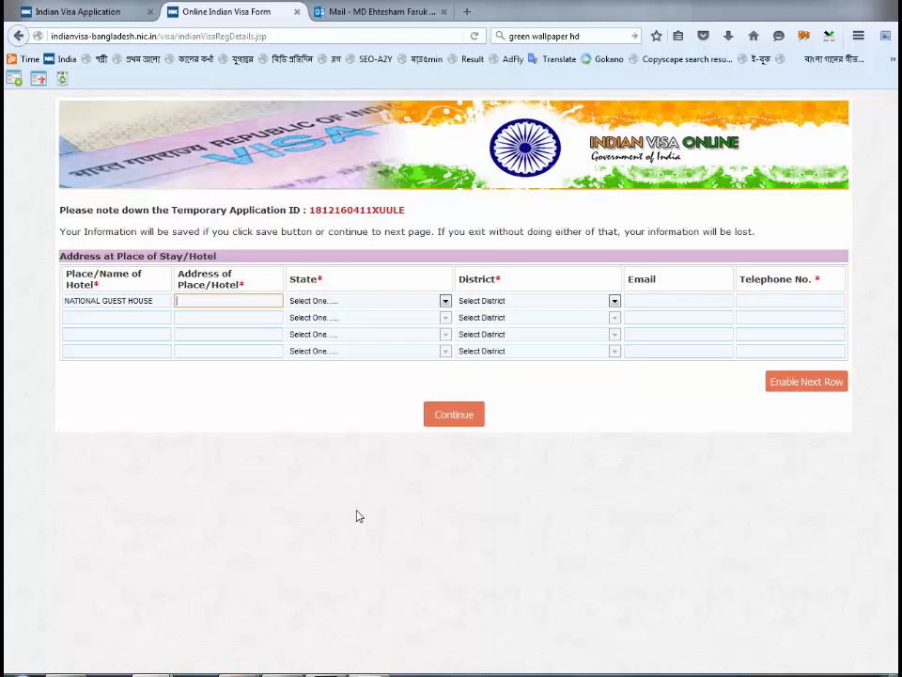
{"action": "type", "text": "KOLKATA"}
- Choose state WEST BENGAL and district KOLKATA, add the hotel telephone number, and submit
{"action": "key", "text": "Tab"}
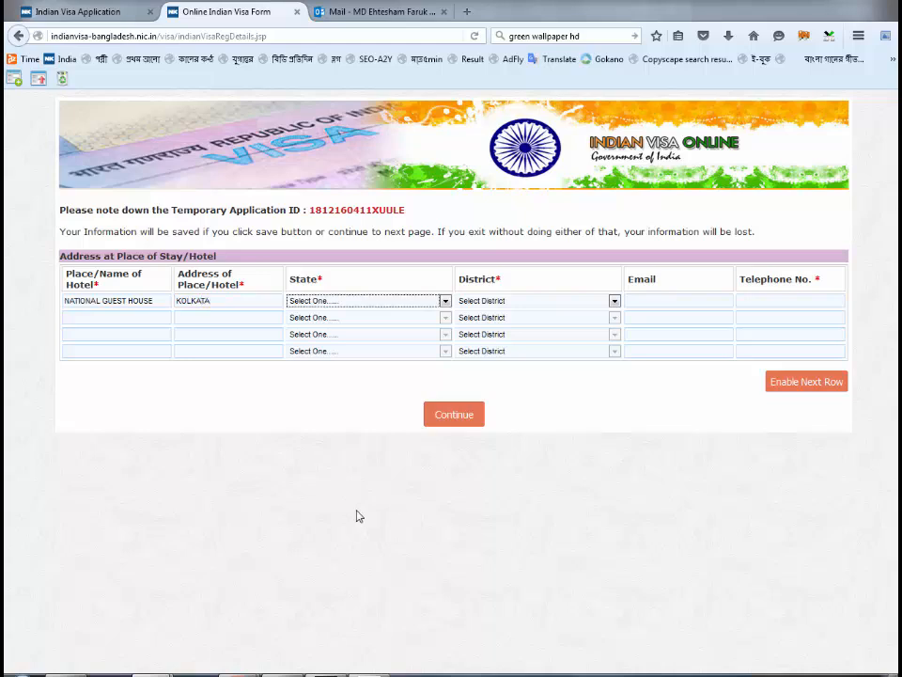
{"action": "key", "text": "w"}
{"action": "key", "text": "shift+Tab"}
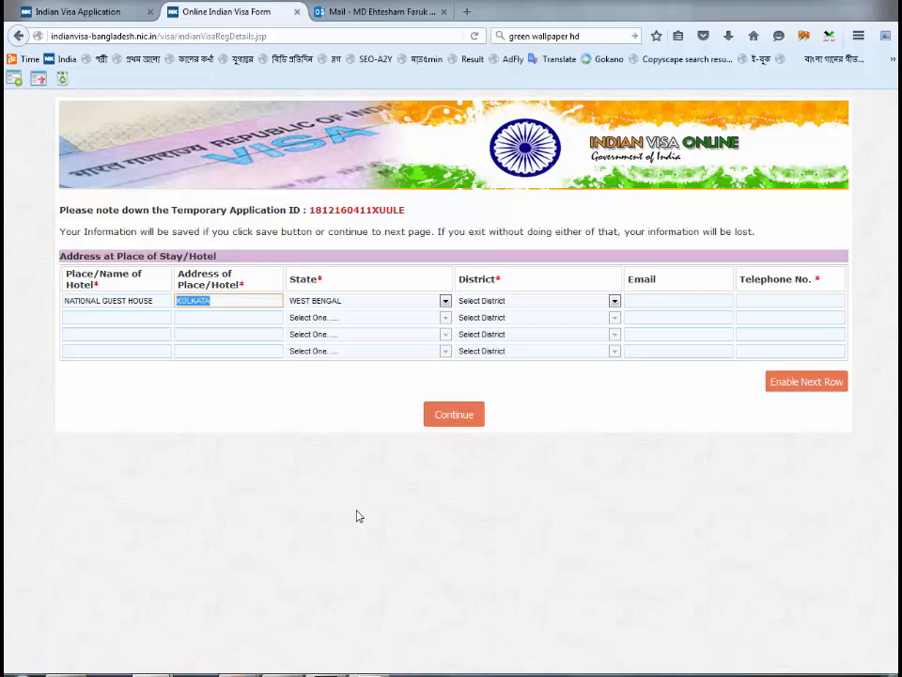
{"action": "key", "text": "Tab"}
{"action": "key", "text": "Tab"}
{"action": "key", "text": "k"}
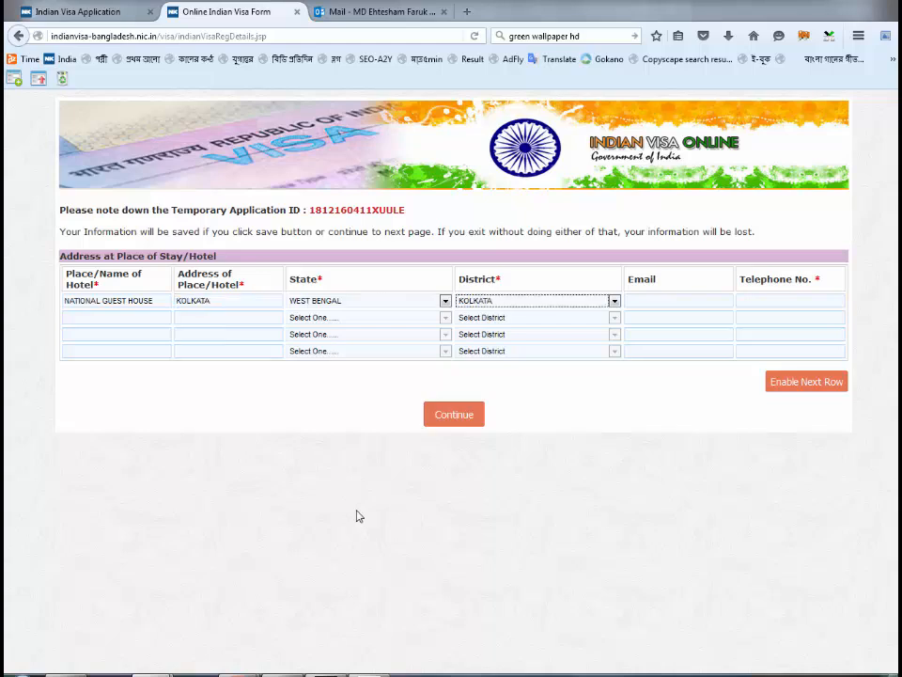
{"action": "key", "text": "Tab"}
{"action": "key", "text": "Tab"}
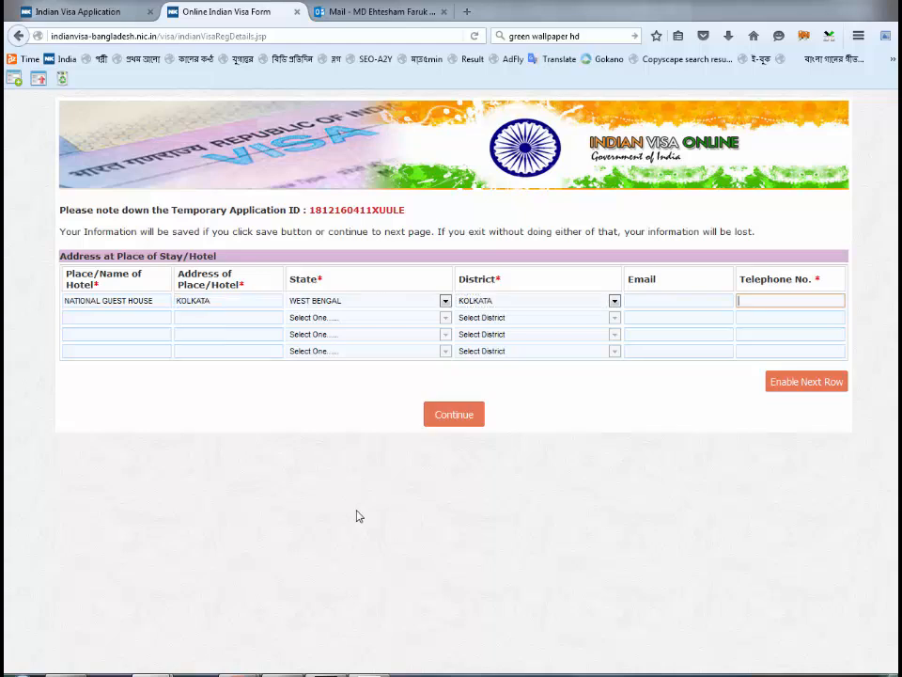
{"action": "type", "text": "90123456789"}
{"action": "key", "text": "Return"}
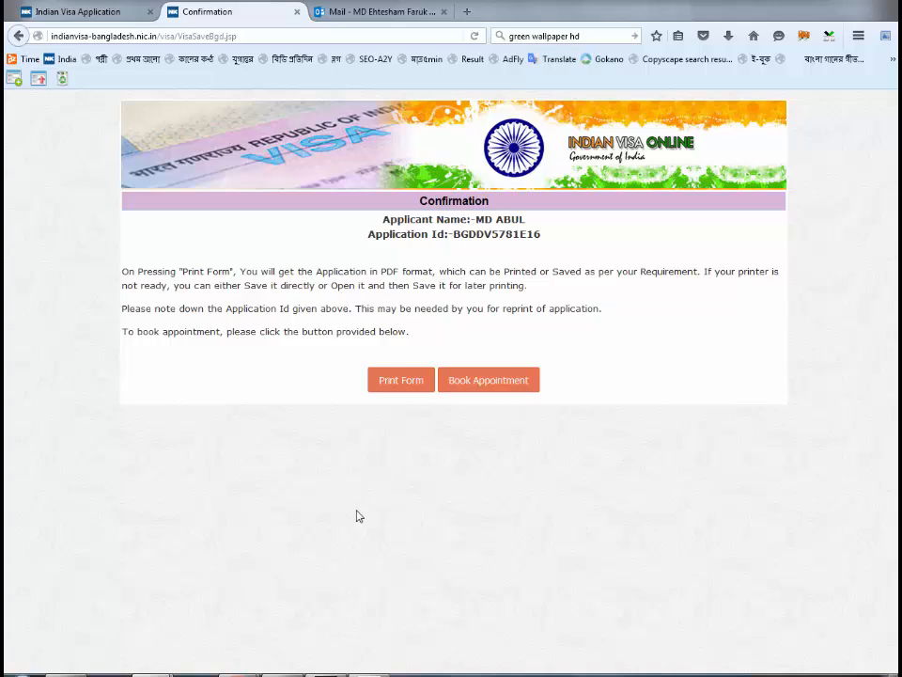
- On Complete Partially Filled Form, paste the temporary application ID and enter the captcha access code
{"action": "key", "text": "alt+Tab"}
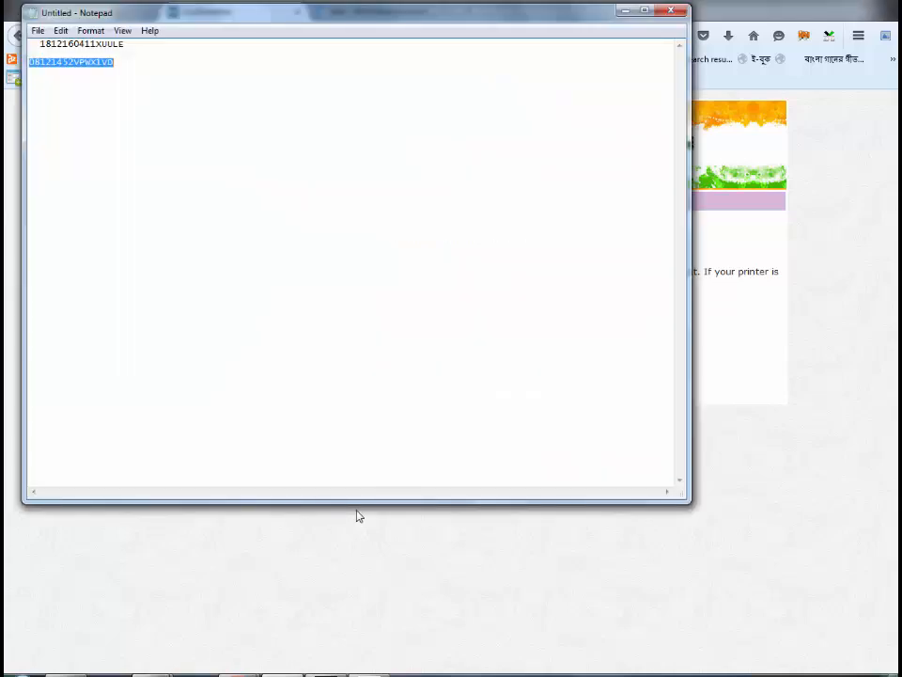
{"action": "key", "text": "alt+Tab"}
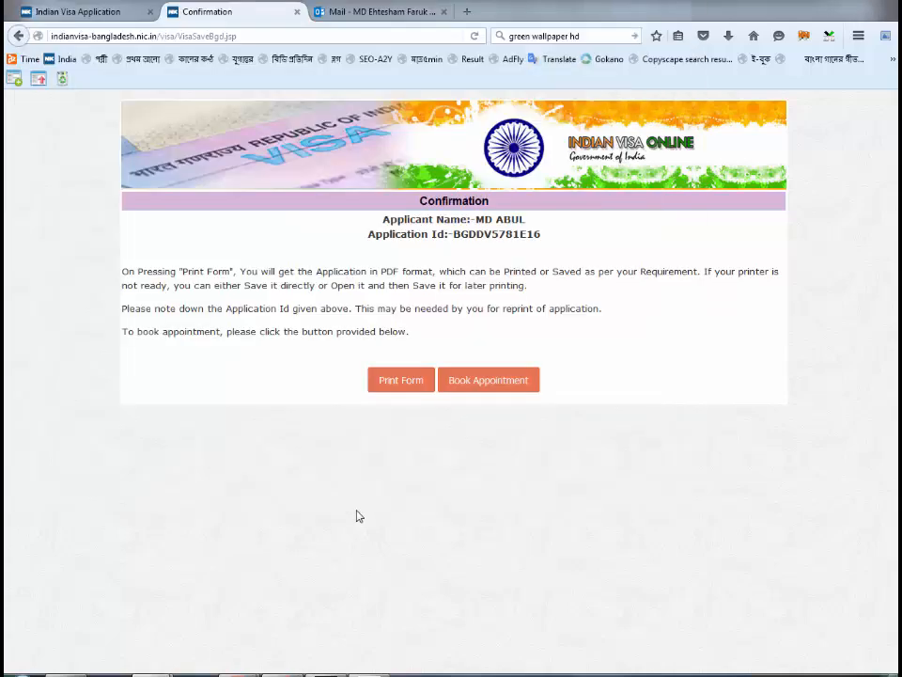
{"action": "key", "text": "ctrl+shift+Tab"}
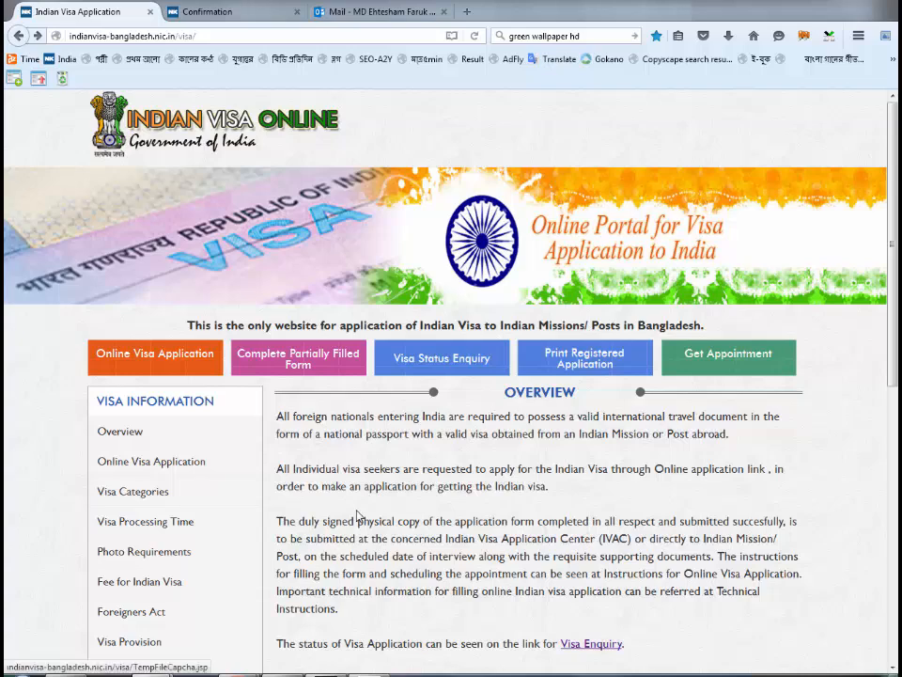
{"action": "key", "text": "Return"}
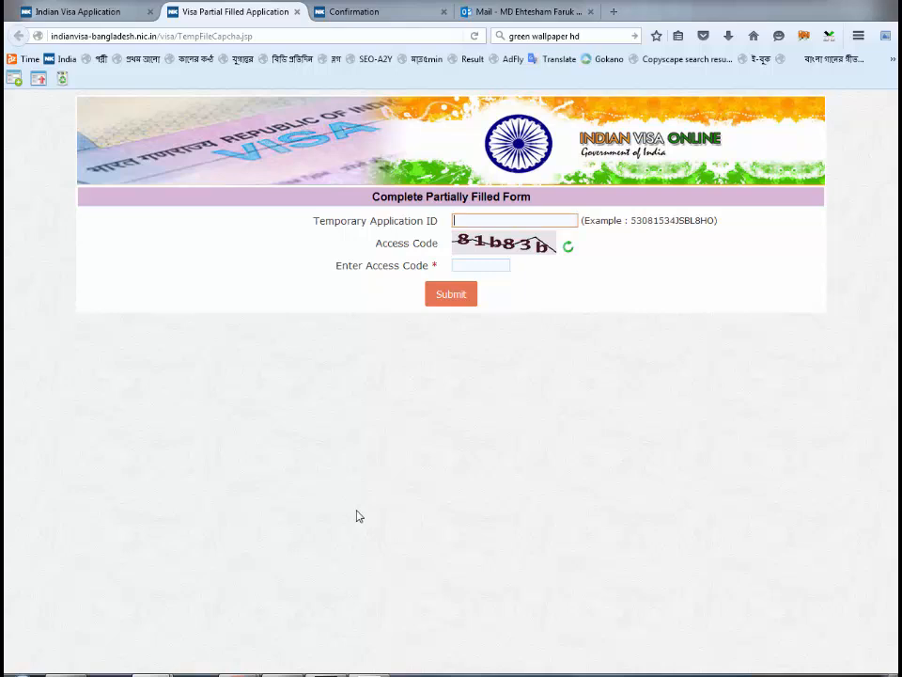
{"action": "key", "text": "ctrl+v"}
{"action": "key", "text": "Tab"}
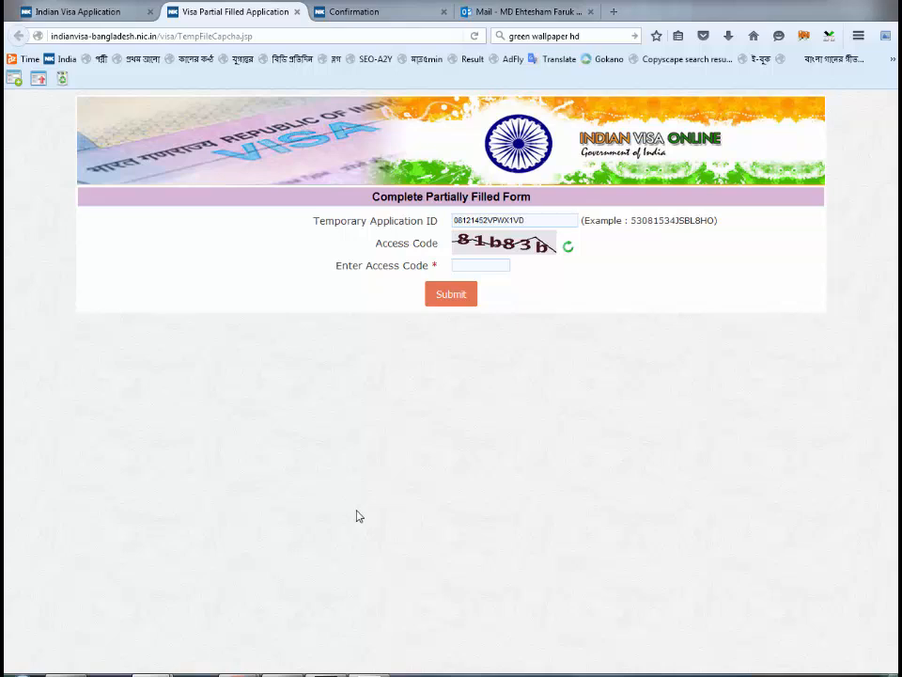
{"action": "type", "text": "81b83b"}
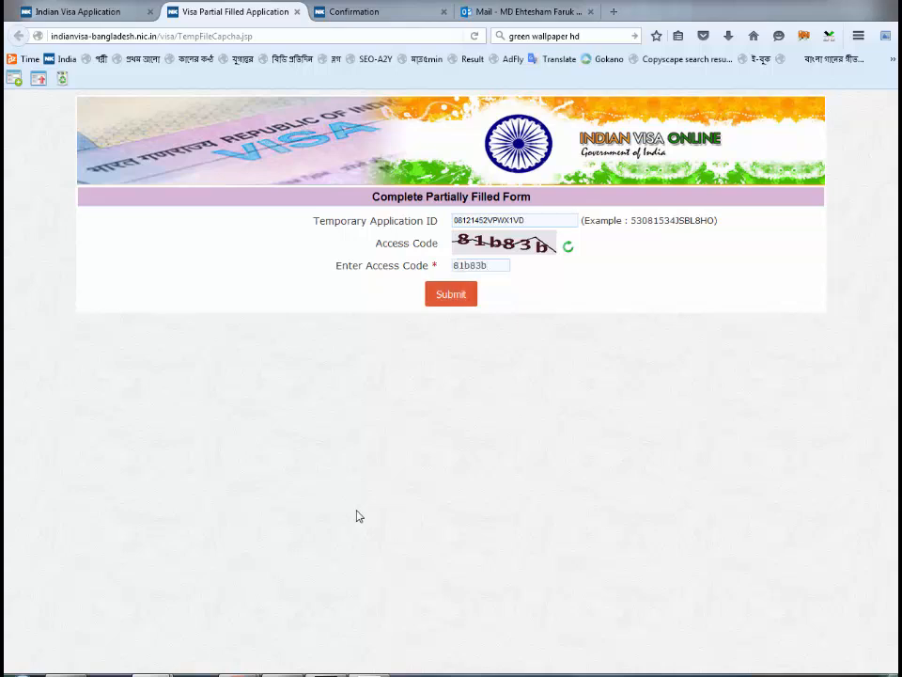
{"action": "key", "text": "Return"}
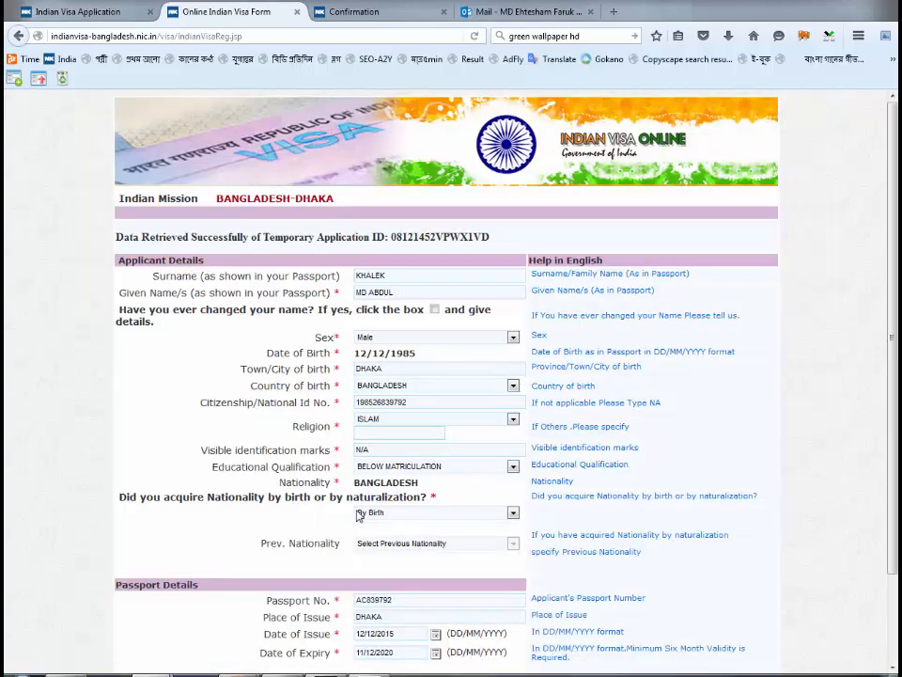
- Save and continue through the personal details and address/family details pages
{"action": "scroll", "coordinate": [358, 515], "scroll_direction": "down", "scroll_amount": 2}
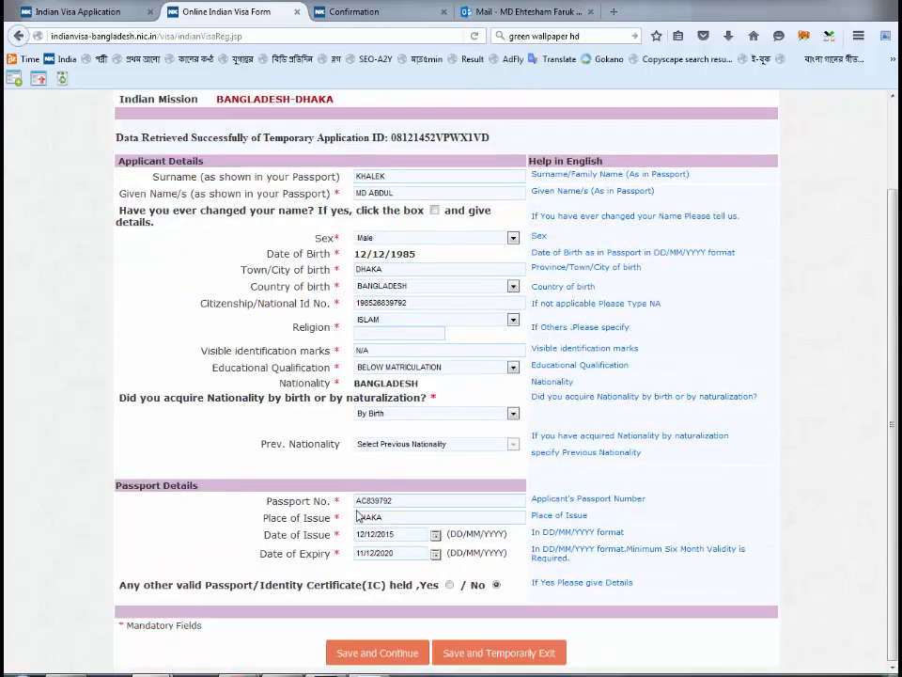
{"action": "scroll", "coordinate": [358, 515], "scroll_direction": "up", "scroll_amount": 2}
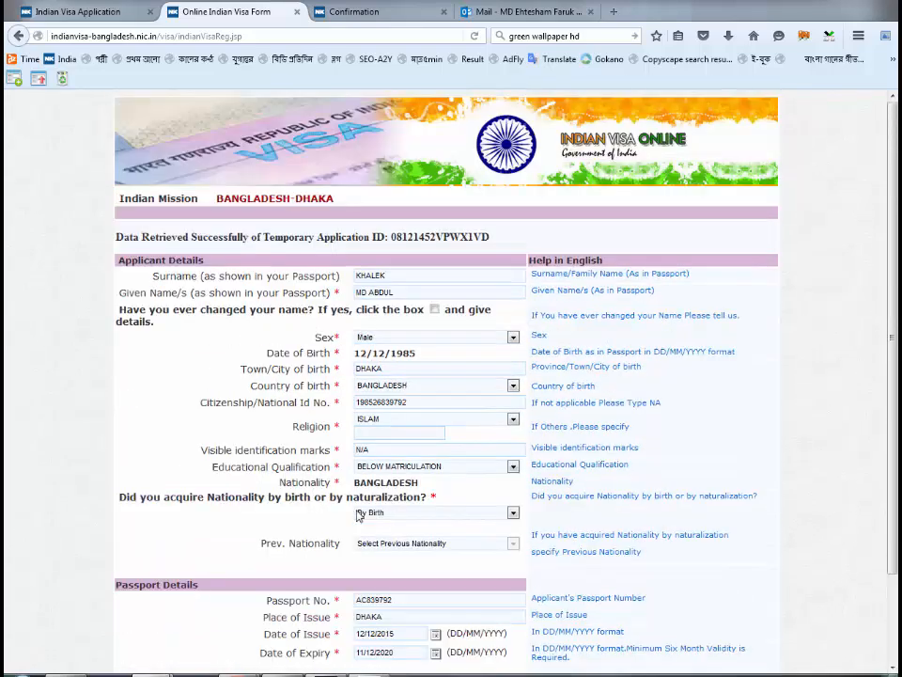
{"action": "scroll", "coordinate": [358, 515], "scroll_direction": "down", "scroll_amount": 2}
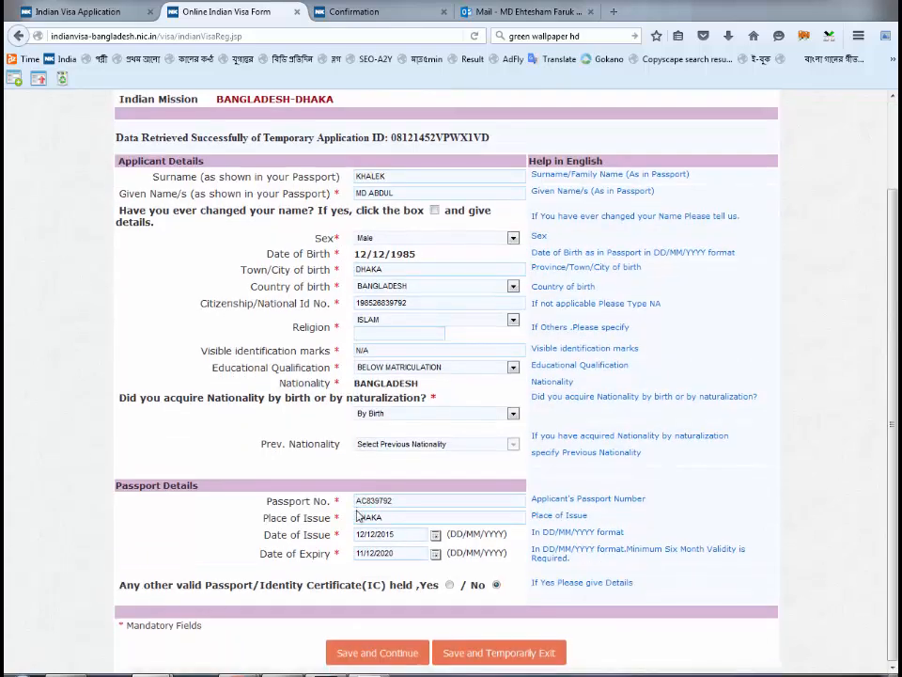
{"action": "key", "text": "Return"}
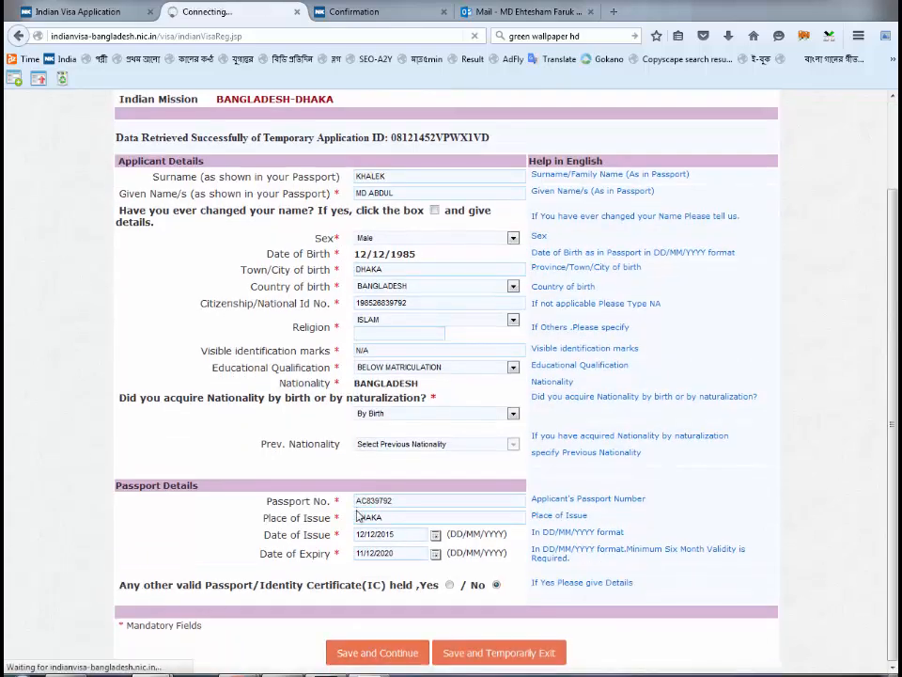
{"action": "scroll", "coordinate": [358, 515], "scroll_direction": "down", "scroll_amount": 3}
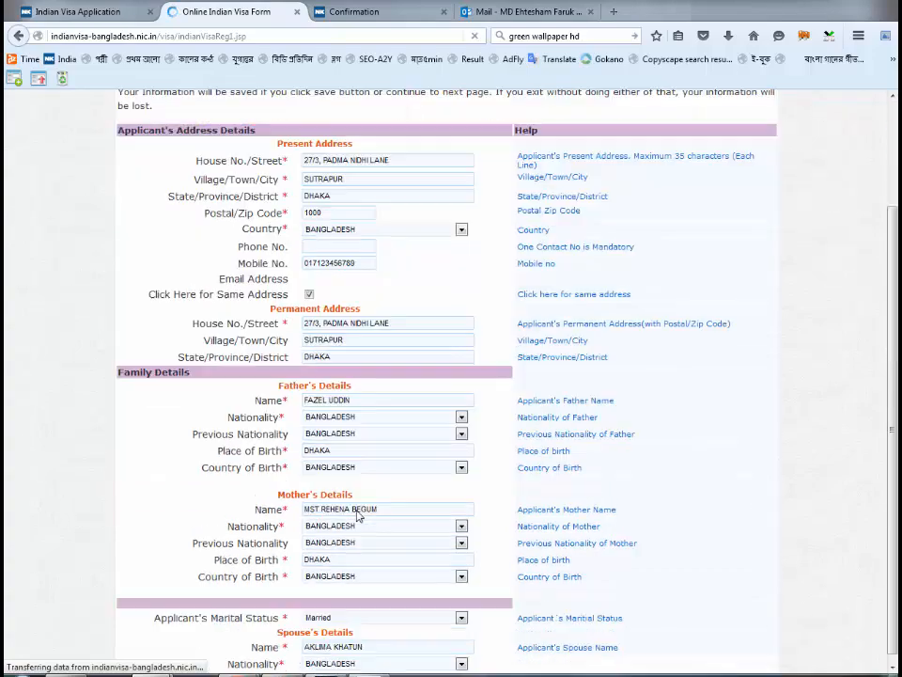
{"action": "scroll", "coordinate": [358, 515], "scroll_direction": "down", "scroll_amount": 5}
{"action": "scroll", "coordinate": [358, 515], "scroll_direction": "up", "scroll_amount": 10}
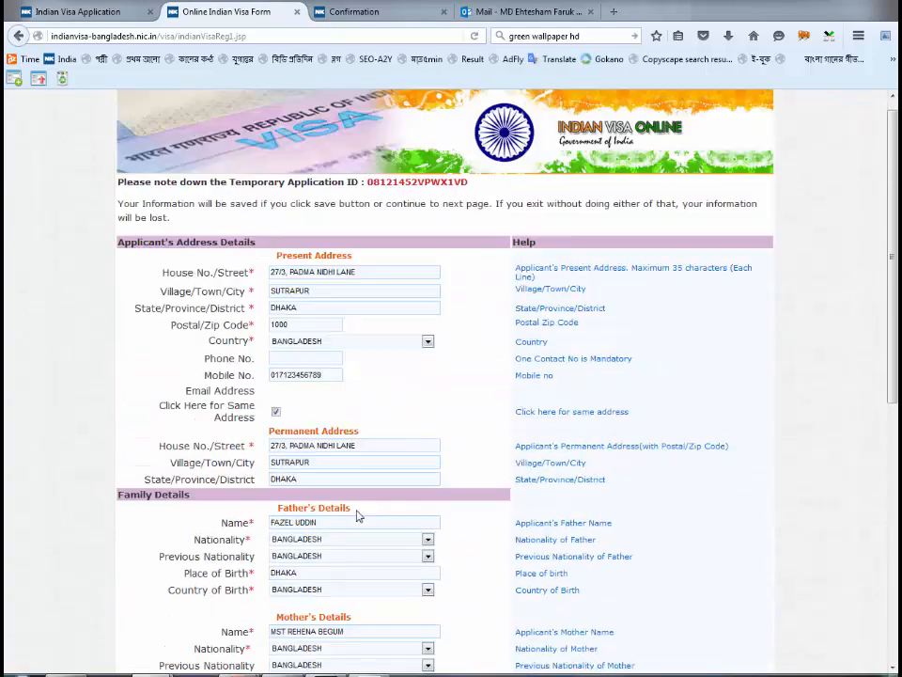
{"action": "scroll", "coordinate": [357, 515], "scroll_direction": "down", "scroll_amount": 10}
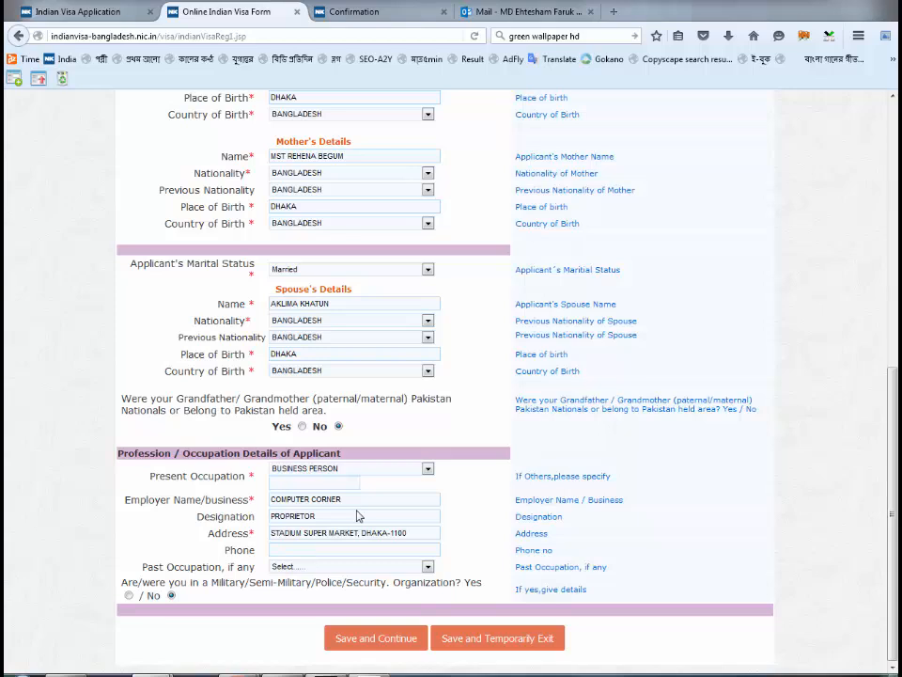
{"action": "key", "text": "Return"}
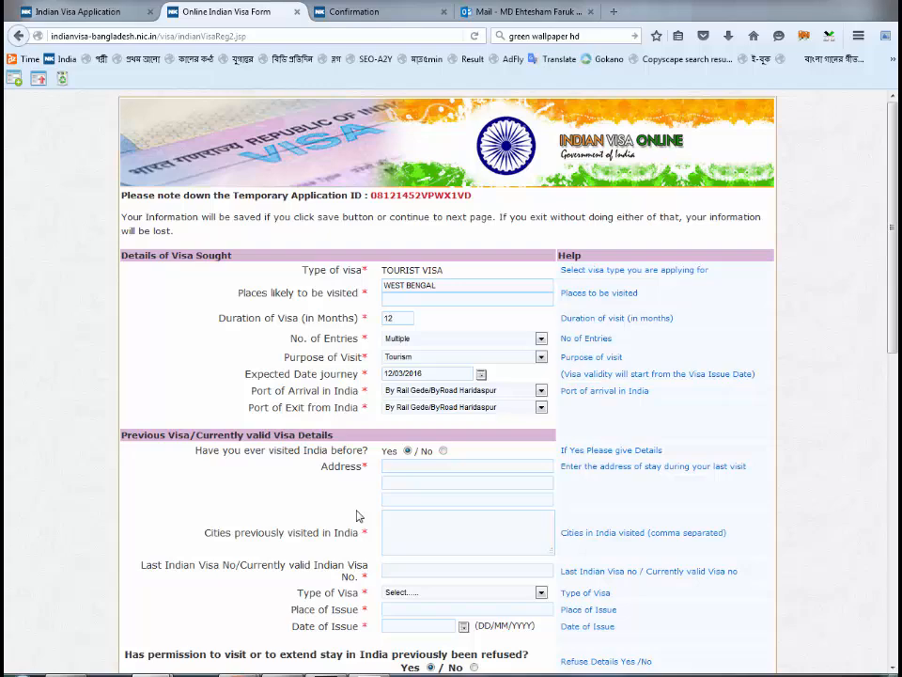
- Close the visa form tab and return to the portal home page
{"action": "scroll", "coordinate": [357, 516], "scroll_direction": "down", "scroll_amount": 10}
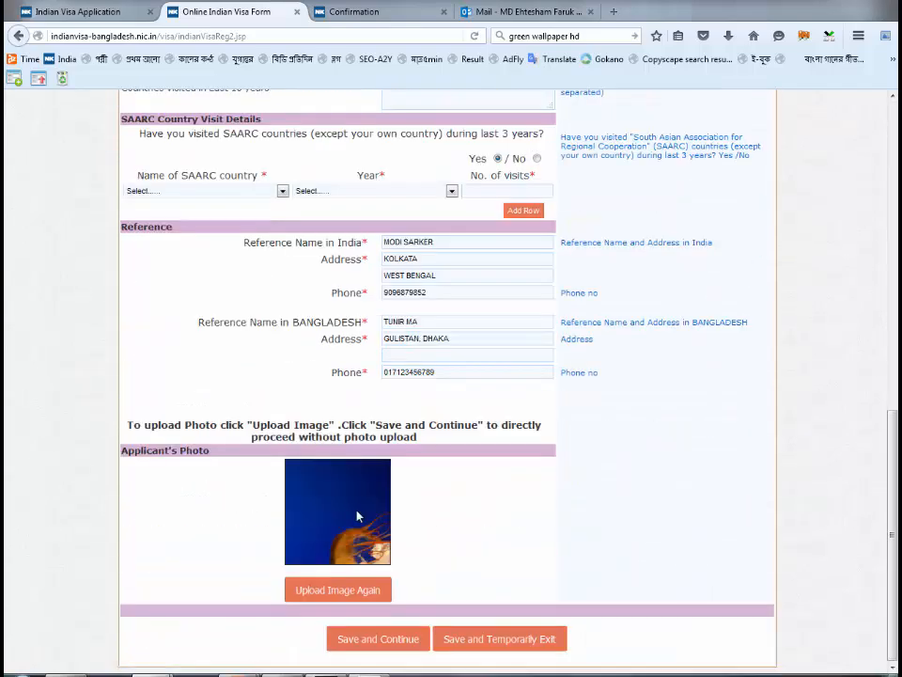
{"action": "scroll", "coordinate": [357, 516], "scroll_direction": "up", "scroll_amount": 10}
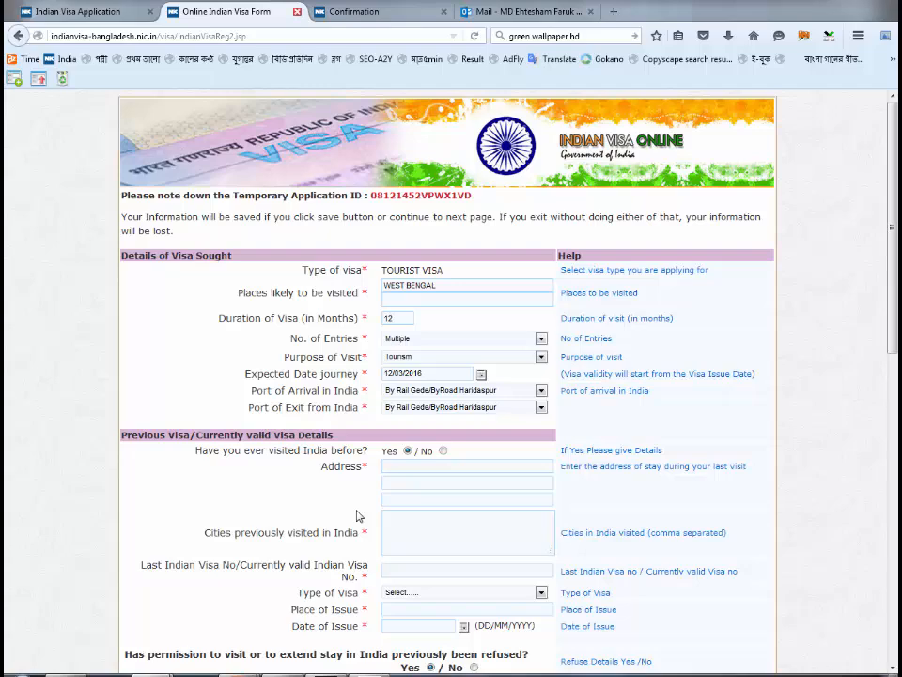
{"action": "key", "text": "ctrl+w"}
{"action": "key", "text": "ctrl+Tab"}
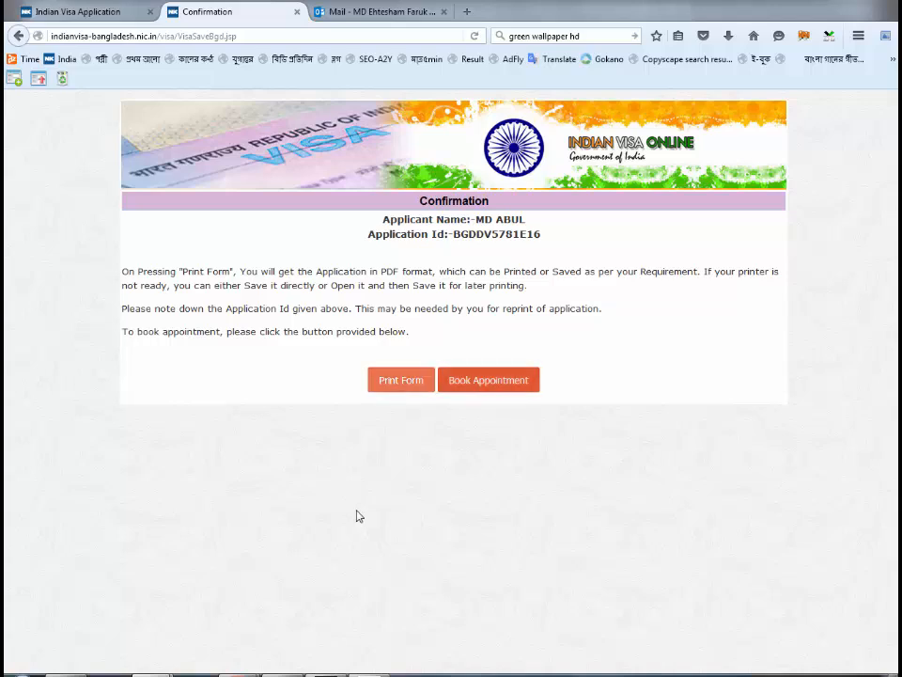
{"action": "key", "text": "ctrl+Page_Up"}
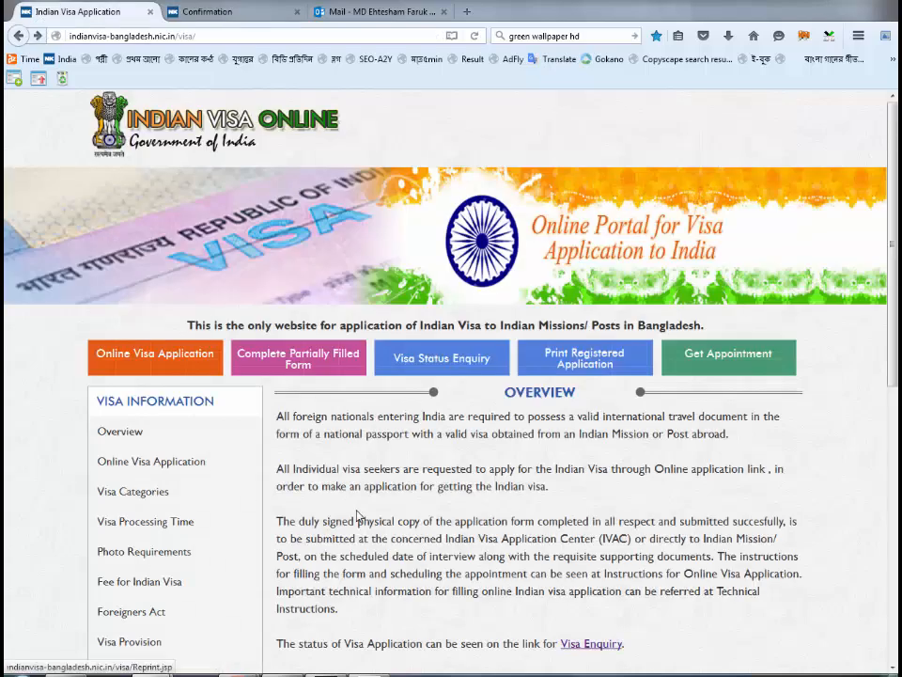
- Open Get Appointment in a new tab, then open the Print Form PDF in Firefox
{"action": "middle_click", "coordinate": [357, 515]}
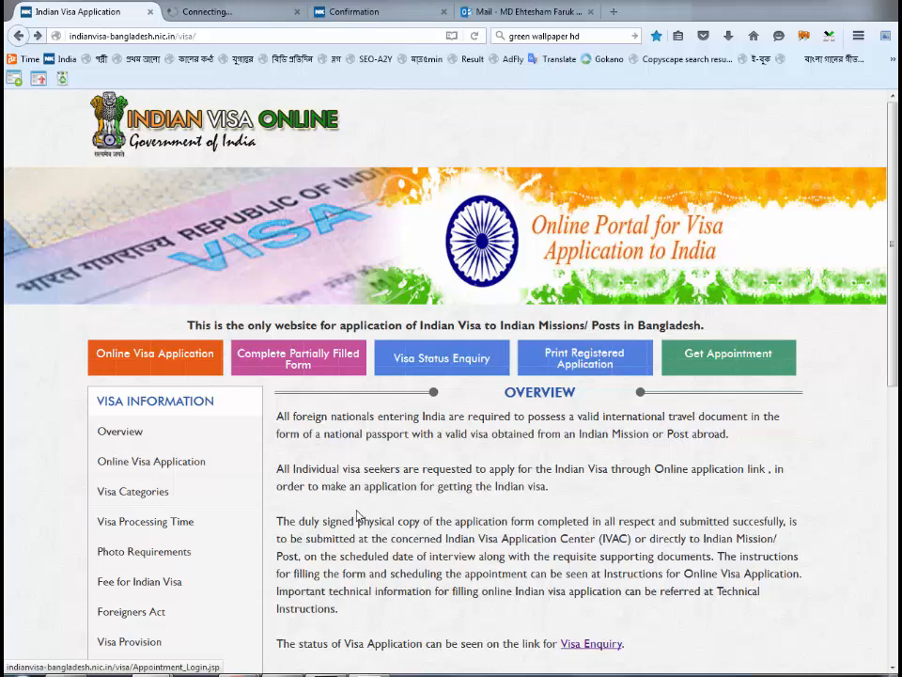
{"action": "key", "text": "ctrl+Tab"}
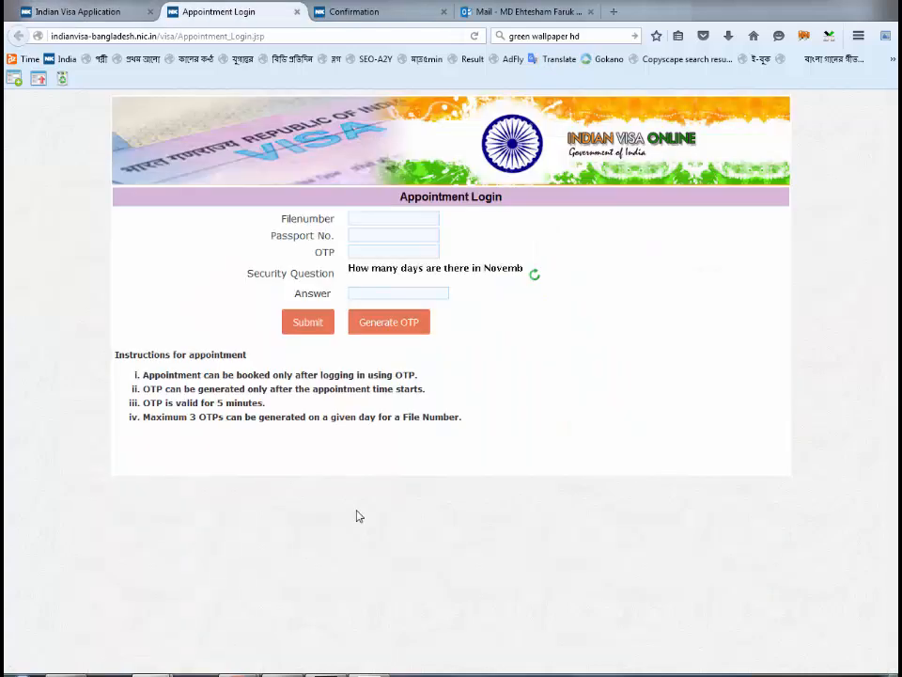
{"action": "key", "text": "ctrl+Tab"}
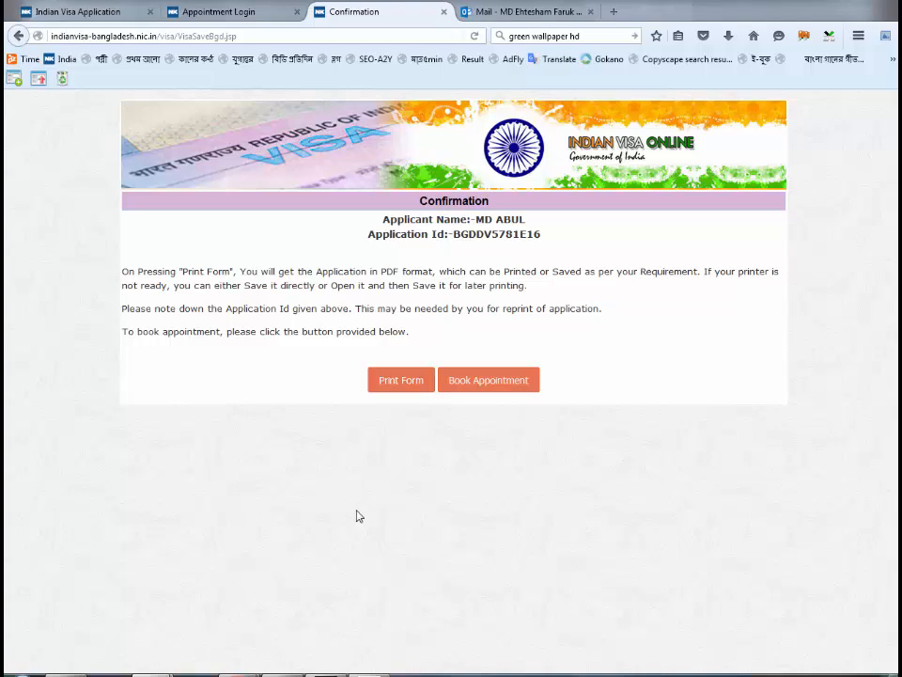
{"action": "key", "text": "Return"}
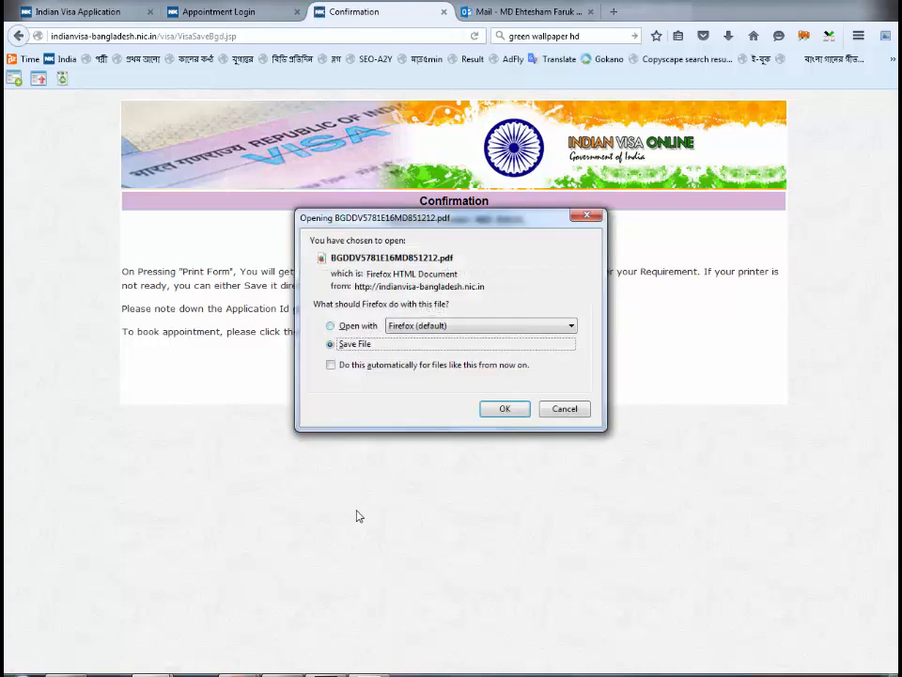
{"action": "key", "text": "Up"}
{"action": "key", "text": "Return"}
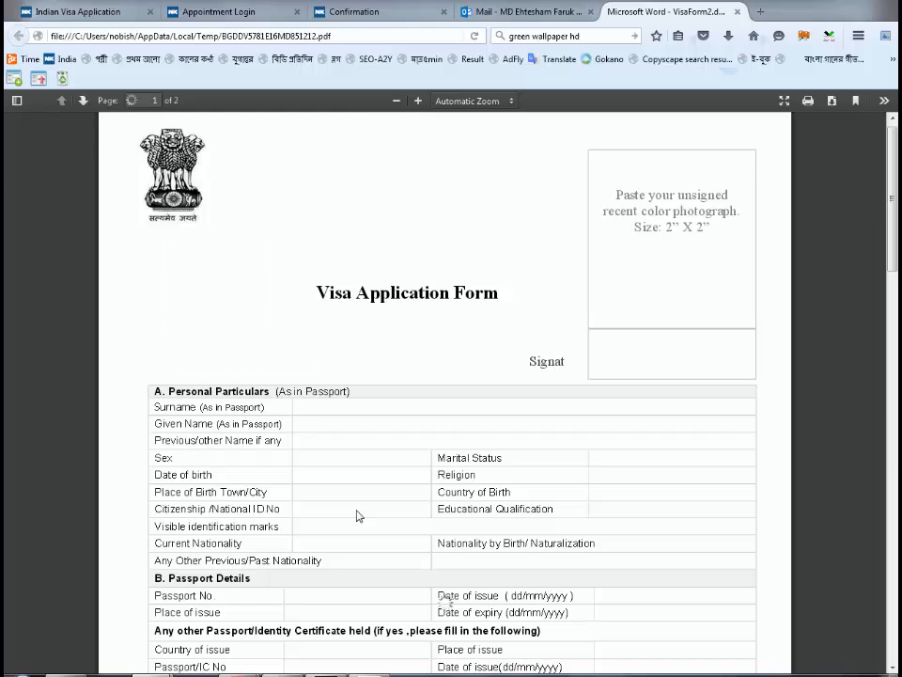
- Scroll the visa application PDF to show the personal particulars and passport details
{"action": "scroll", "coordinate": [358, 515], "scroll_direction": "down", "scroll_amount": 3}
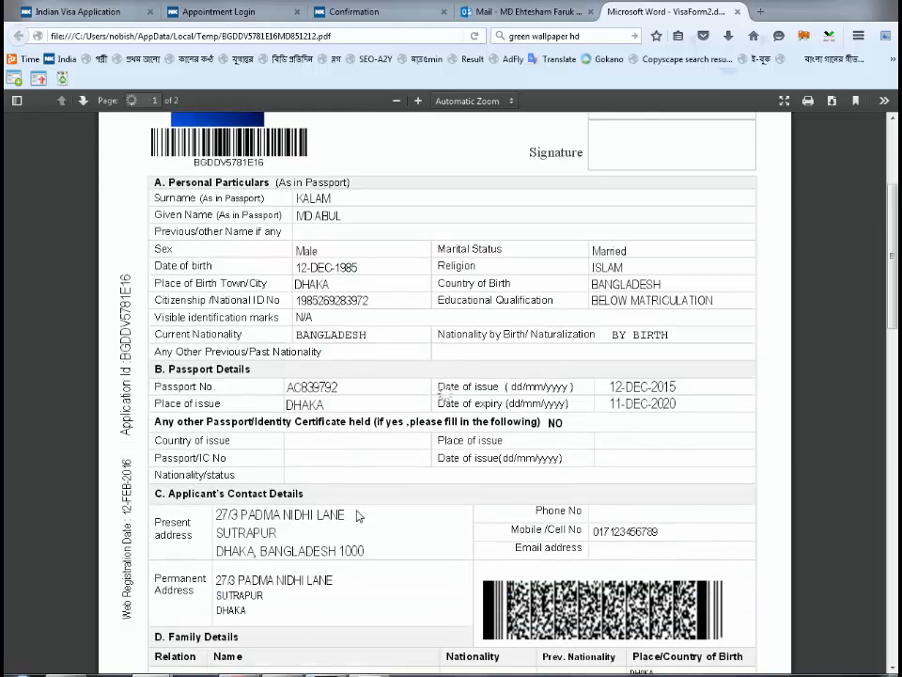
{"action": "scroll", "coordinate": [357, 515], "scroll_direction": "up", "scroll_amount": 2}
{"action": "scroll", "coordinate": [357, 515], "scroll_direction": "up", "scroll_amount": 1}
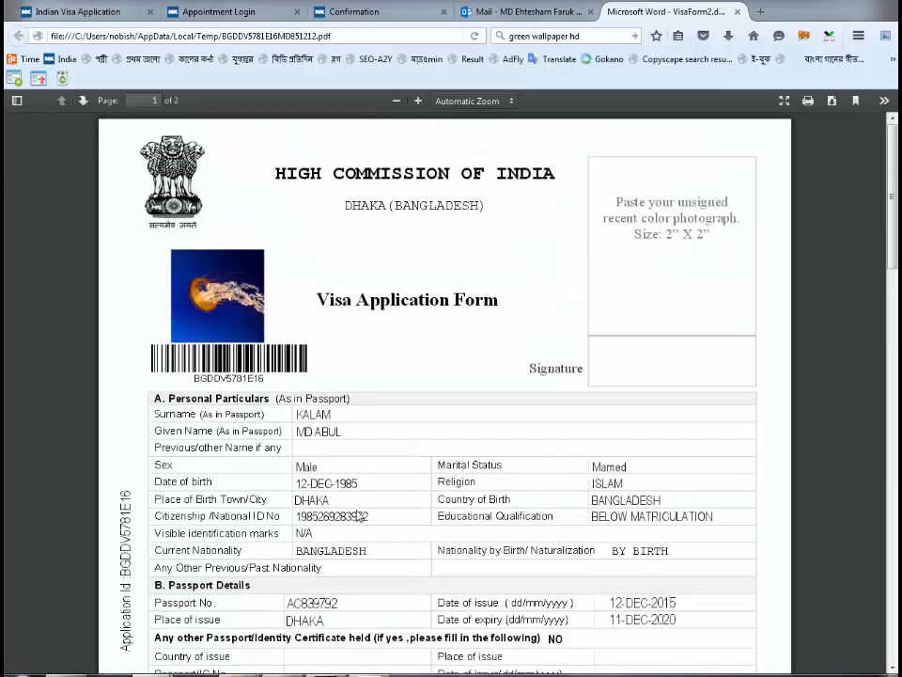
{"action": "scroll", "coordinate": [359, 514], "scroll_direction": "down", "scroll_amount": 5}
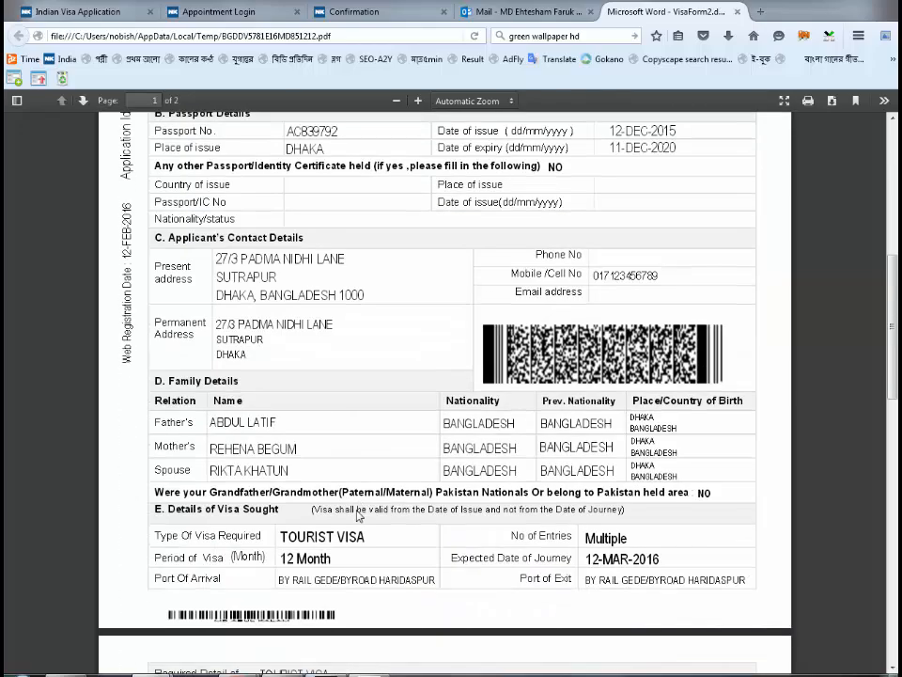
{"action": "scroll", "coordinate": [357, 515], "scroll_direction": "down", "scroll_amount": 8}
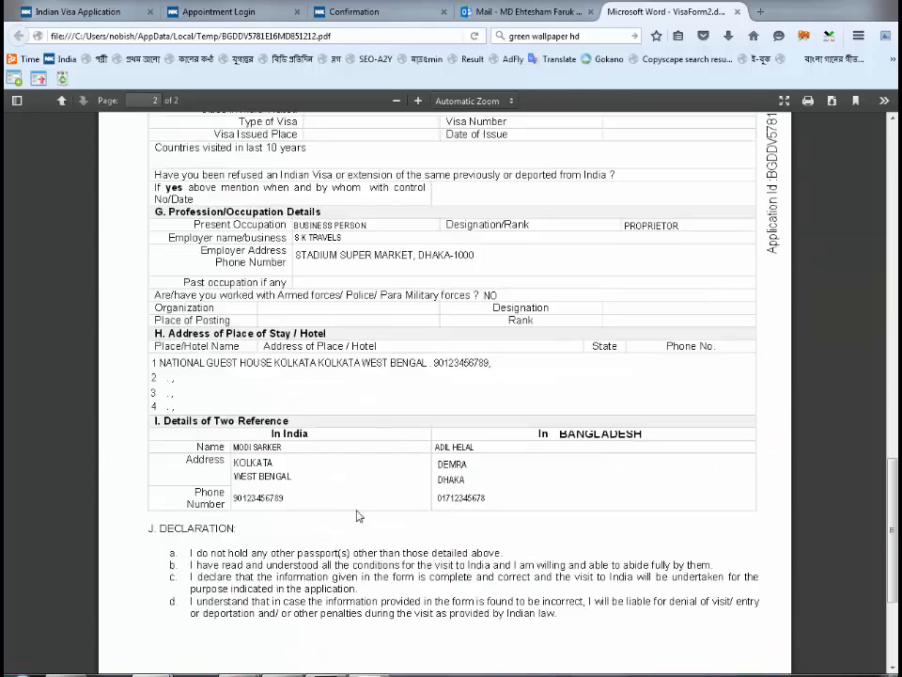
{"action": "scroll", "coordinate": [357, 515], "scroll_direction": "down", "scroll_amount": 2}
{"action": "scroll", "coordinate": [357, 515], "scroll_direction": "up", "scroll_amount": 5}
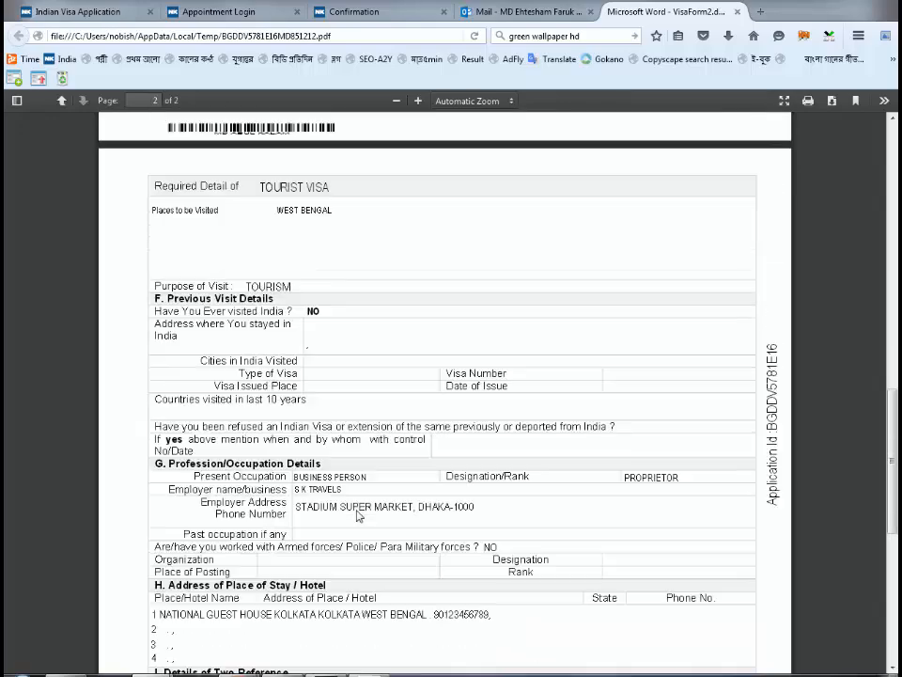
{"action": "scroll", "coordinate": [357, 515], "scroll_direction": "up", "scroll_amount": 10}
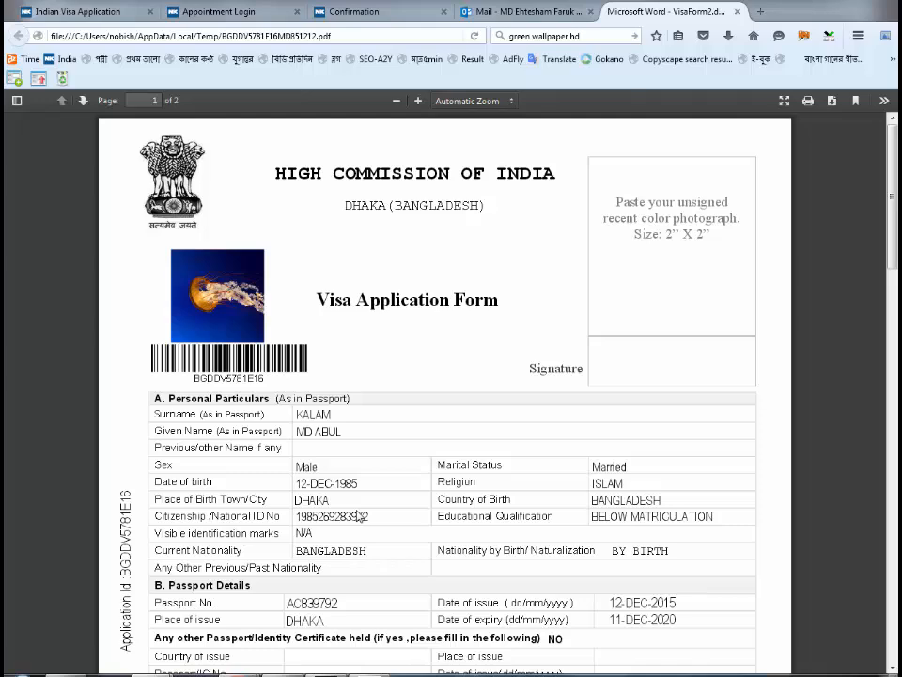
{"action": "scroll", "coordinate": [359, 516], "scroll_direction": "down", "scroll_amount": 1}
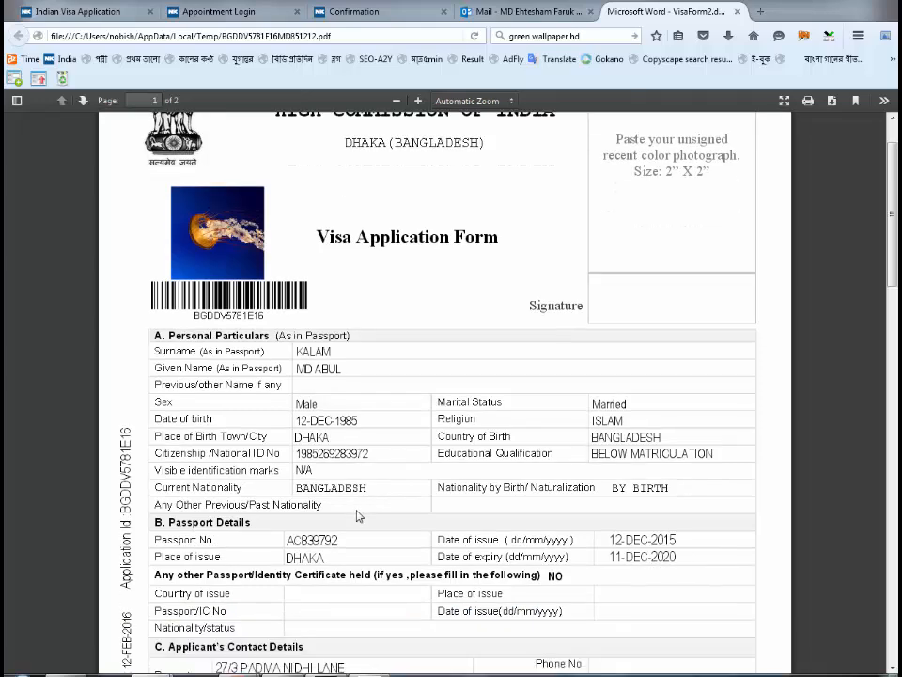
{"action": "scroll", "coordinate": [357, 515], "scroll_direction": "down", "scroll_amount": 1}
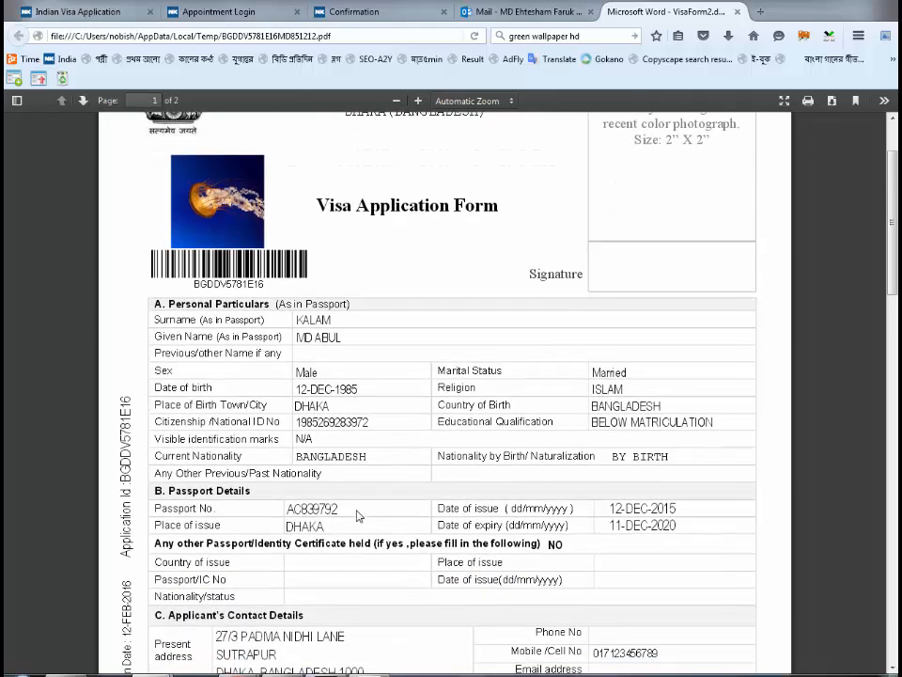
{"action": "scroll", "coordinate": [357, 514], "scroll_direction": "up", "scroll_amount": 2}
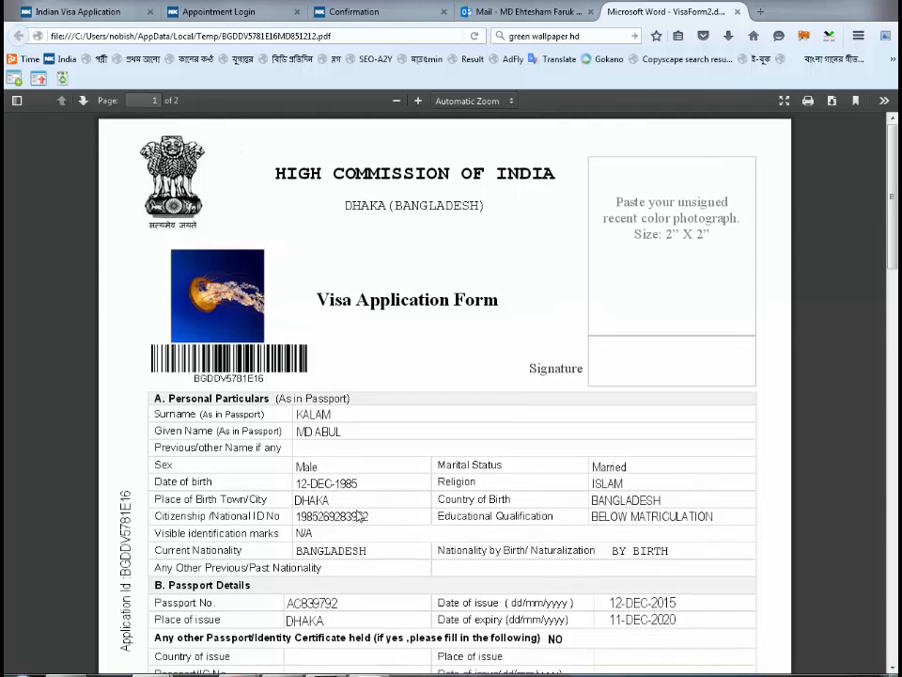
{"action": "scroll", "coordinate": [360, 516], "scroll_direction": "down", "scroll_amount": 2}
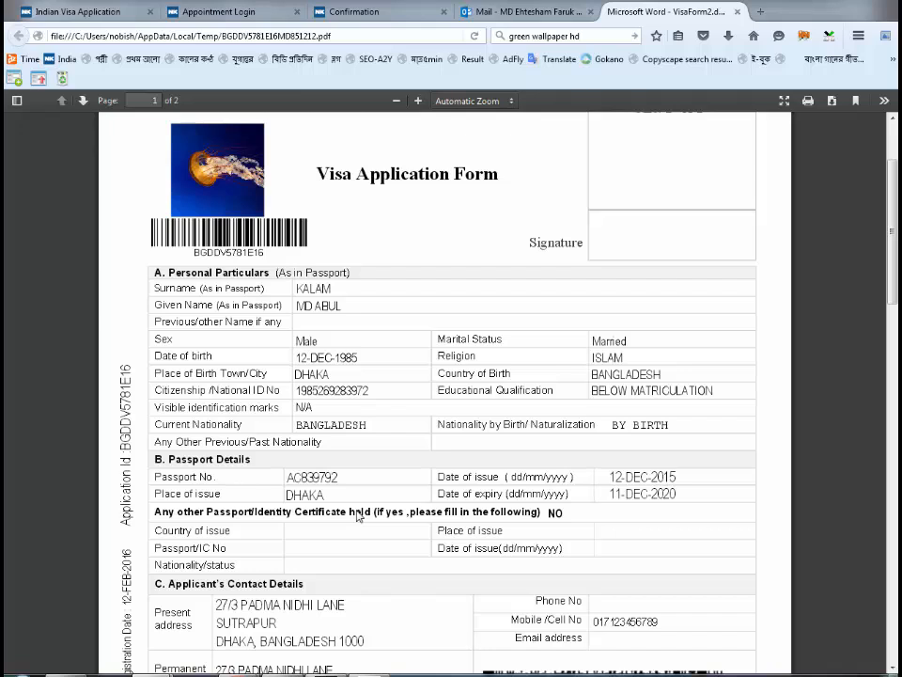
{"action": "left_click_drag", "start_coordinate": [296, 358], "coordinate": [307, 358]}
{"action": "key", "text": "ctrl+a"}
{"action": "left_click", "coordinate": [357, 515]}
{"action": "key", "text": "alt+Tab"}
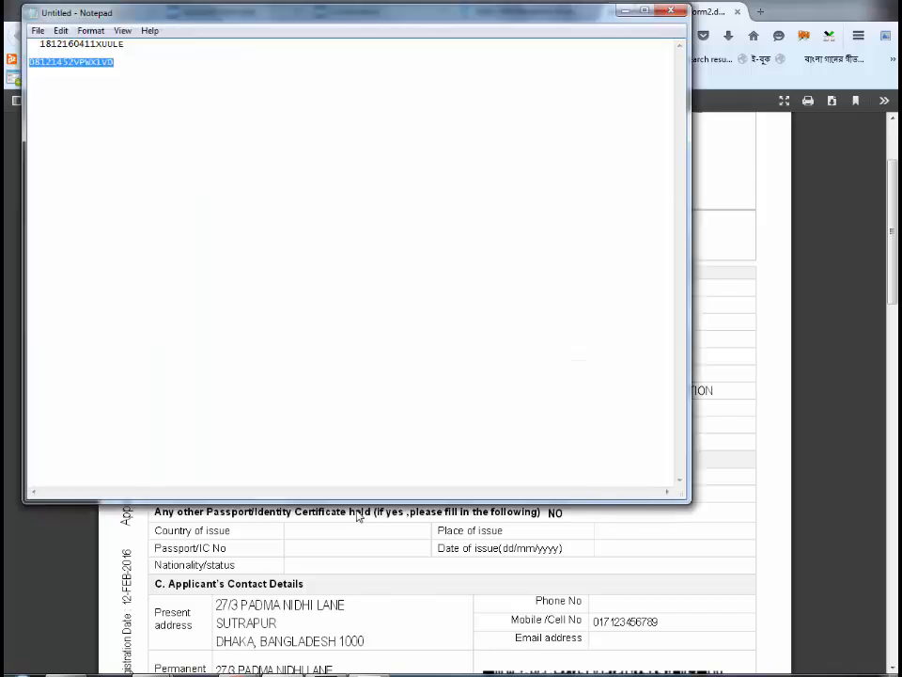
{"action": "key", "text": "Up"}
{"action": "key", "text": "Up"}
{"action": "key", "text": "End"}
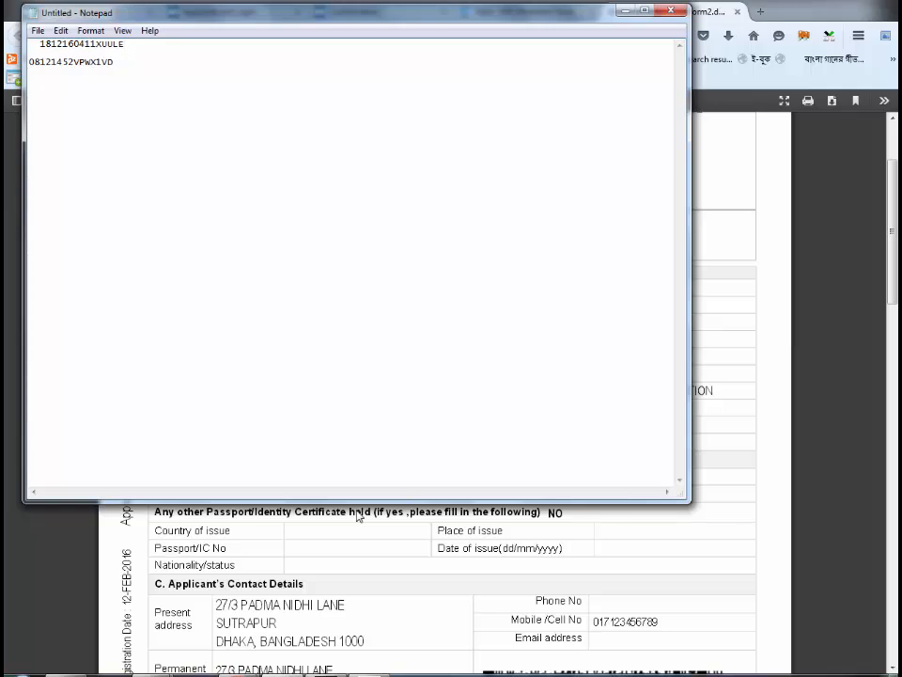
{"action": "key", "text": "alt+h"}
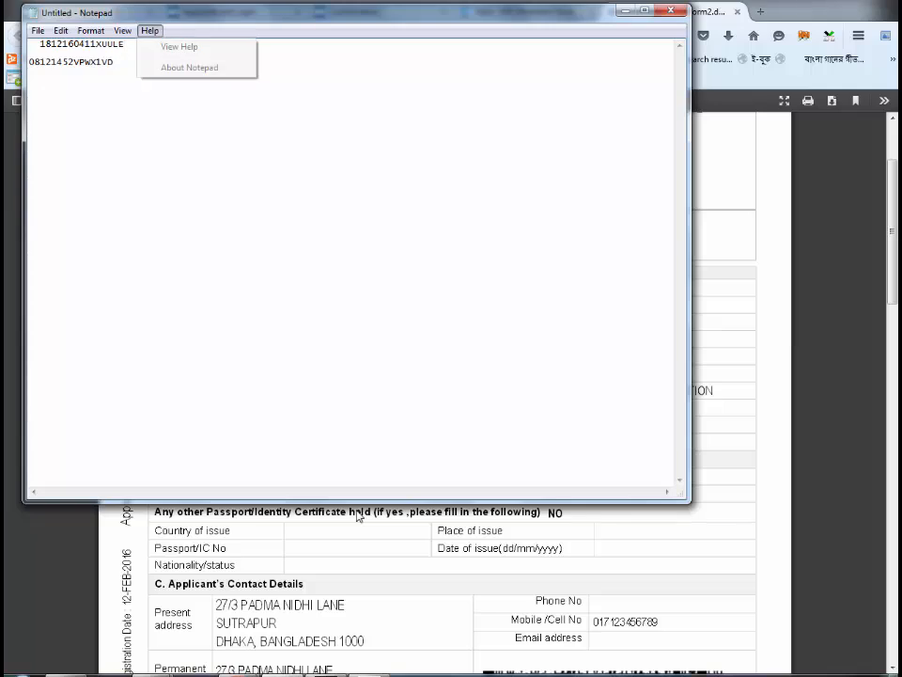
{"action": "key", "text": "Escape"}
{"action": "key", "text": "Up"}
{"action": "key", "text": "Up"}
{"action": "key", "text": "End"}
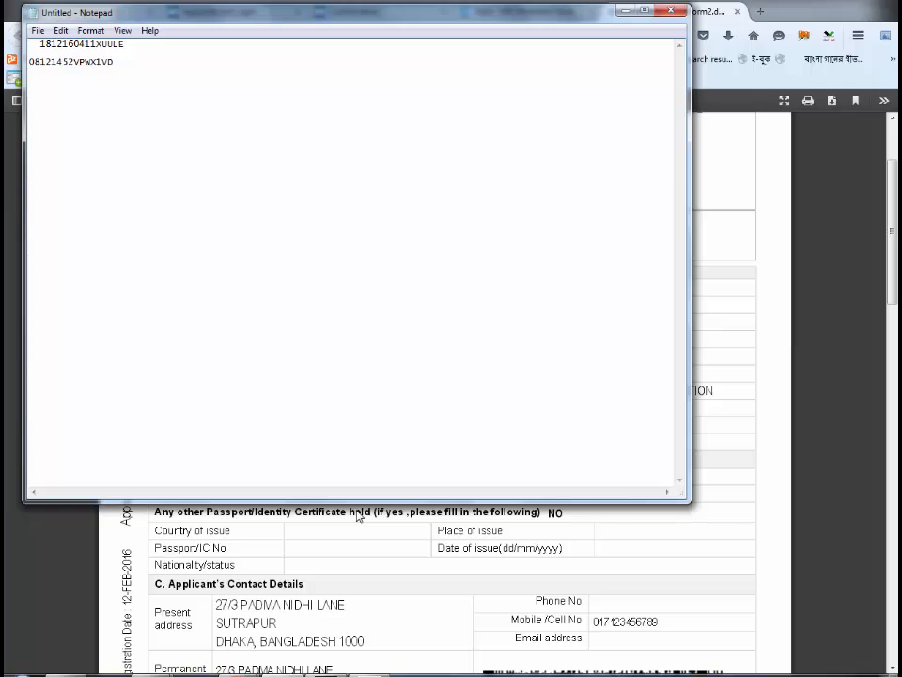
{"action": "key", "text": "Return"}
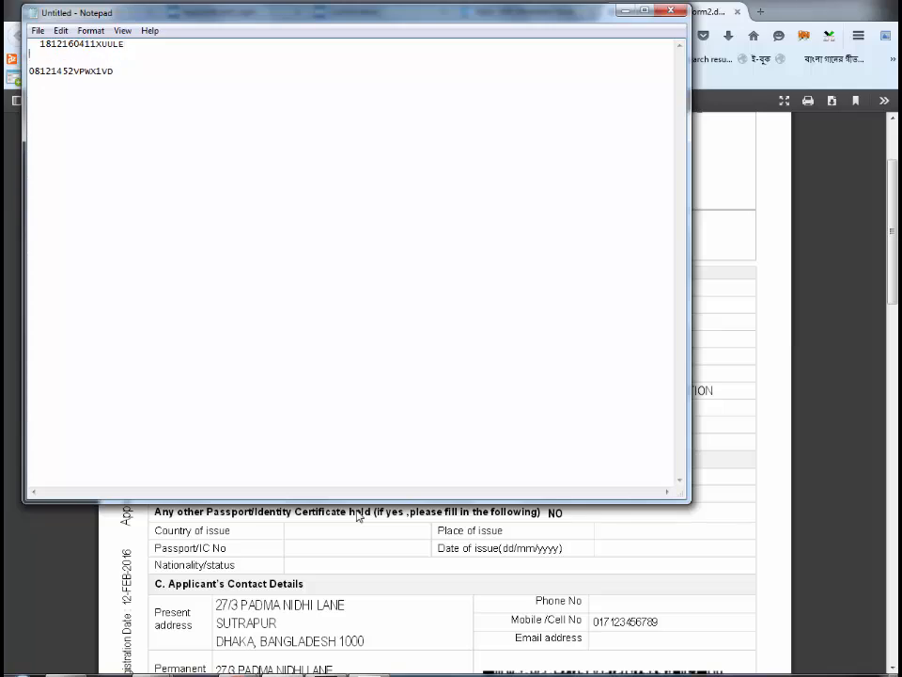
- Copy the passport number from the PDF form and paste it on a new line in Notepad
{"action": "left_click", "coordinate": [357, 516]}
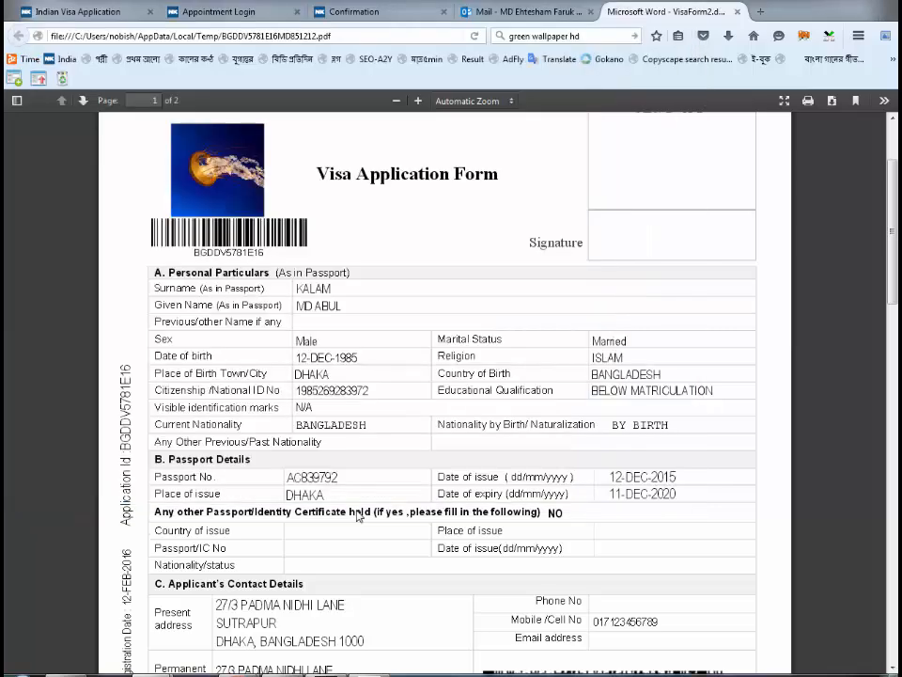
{"action": "scroll", "coordinate": [357, 516], "scroll_direction": "down", "scroll_amount": 1}
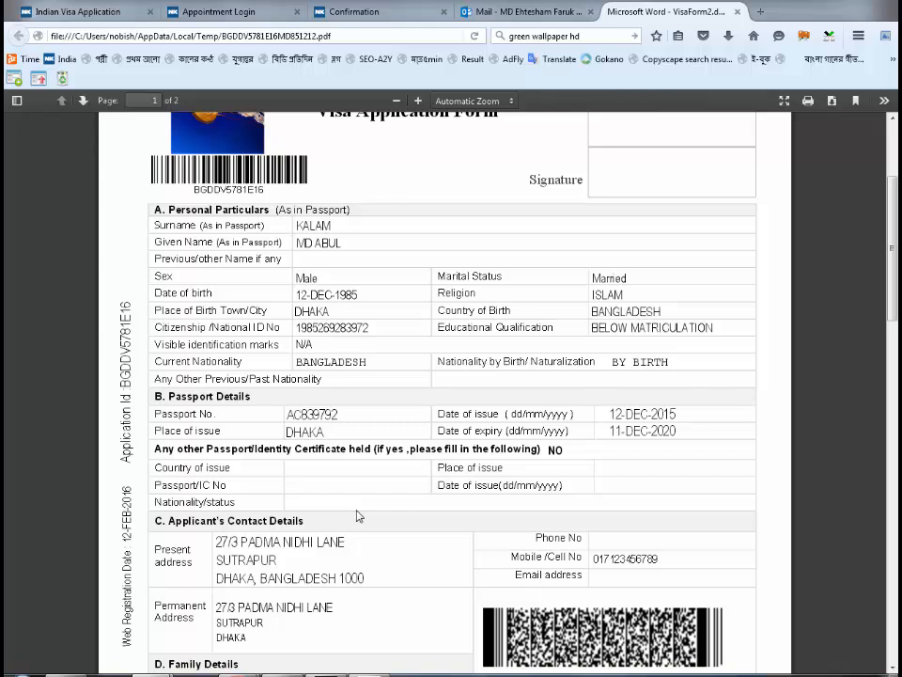
{"action": "double_click", "coordinate": [312, 414]}
{"action": "right_click", "coordinate": [312, 415]}
{"action": "left_click", "coordinate": [324, 427]}
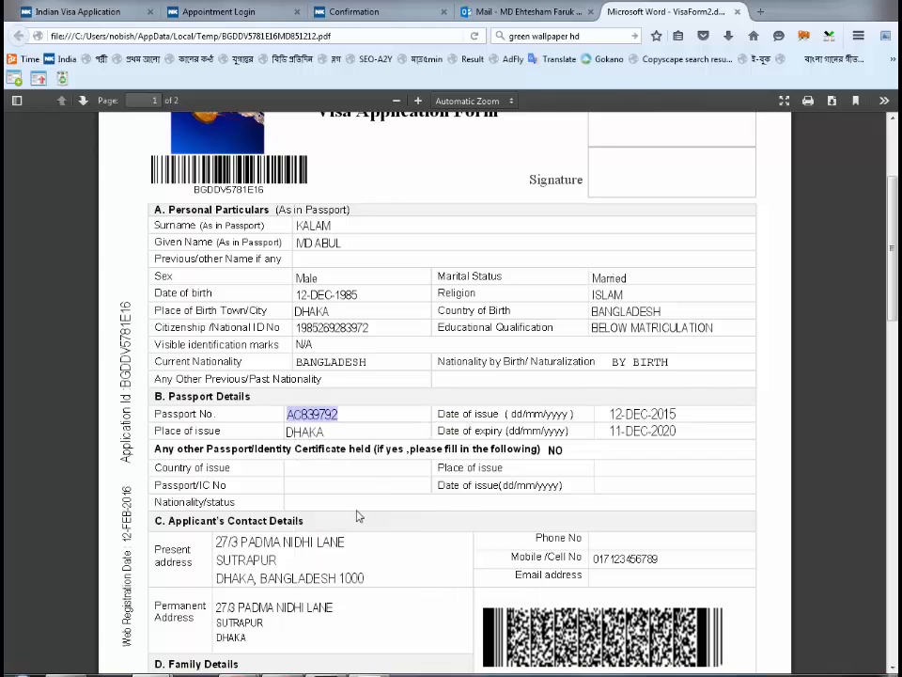
{"action": "key", "text": "alt+Tab"}
{"action": "key", "text": "alt+Tab"}
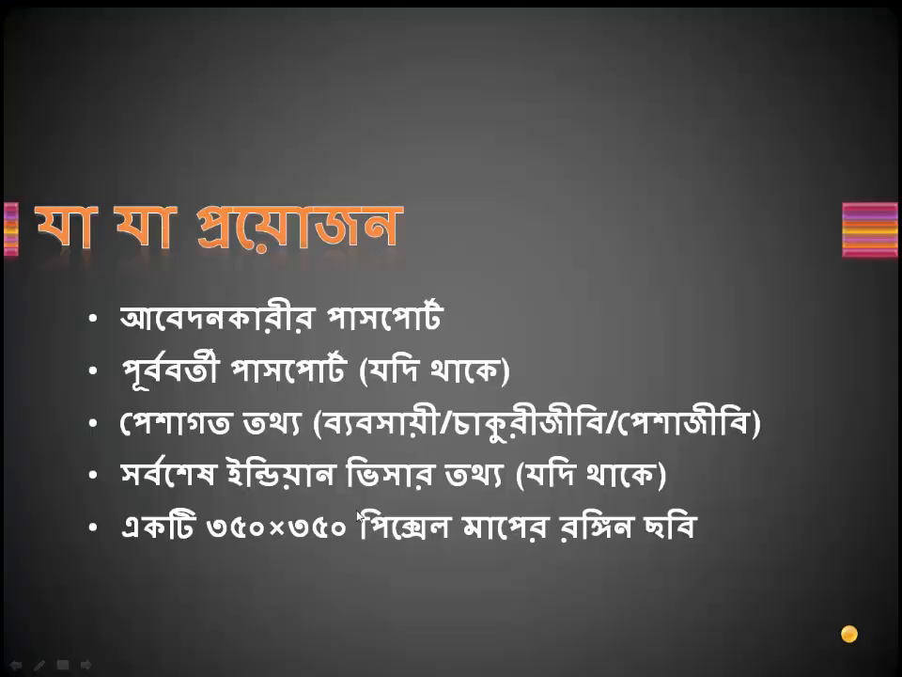
{"action": "key", "text": "alt+Tab"}
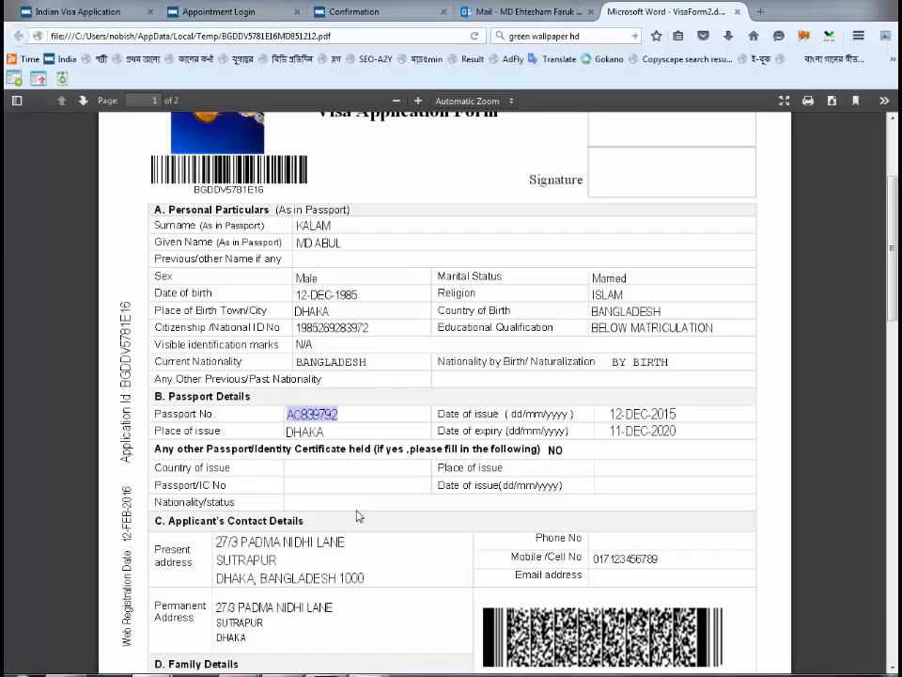
{"action": "key", "text": "alt+Tab"}
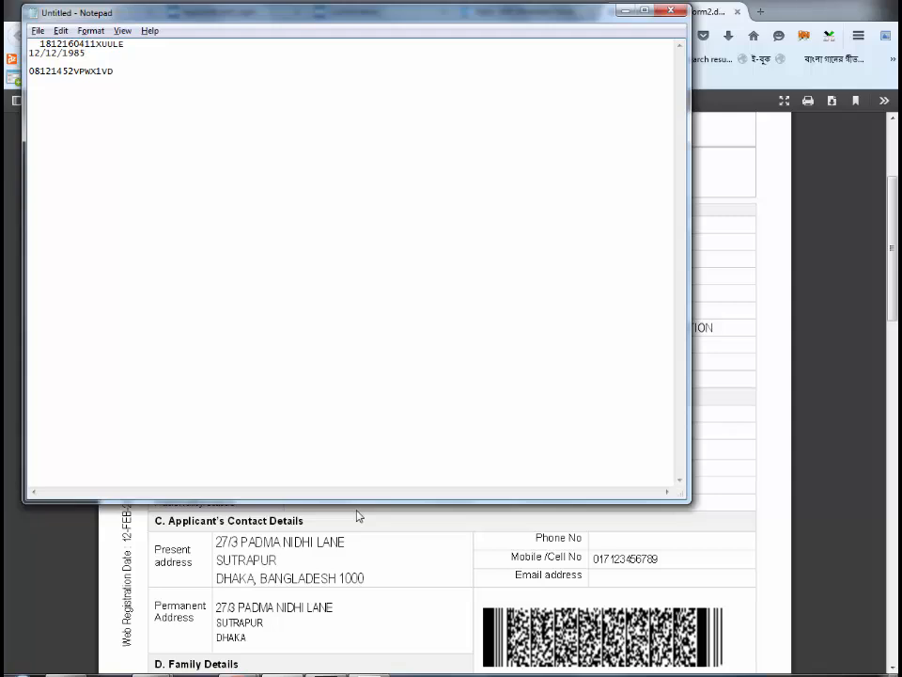
{"action": "key", "text": "Return"}
{"action": "key", "text": "ctrl+v"}
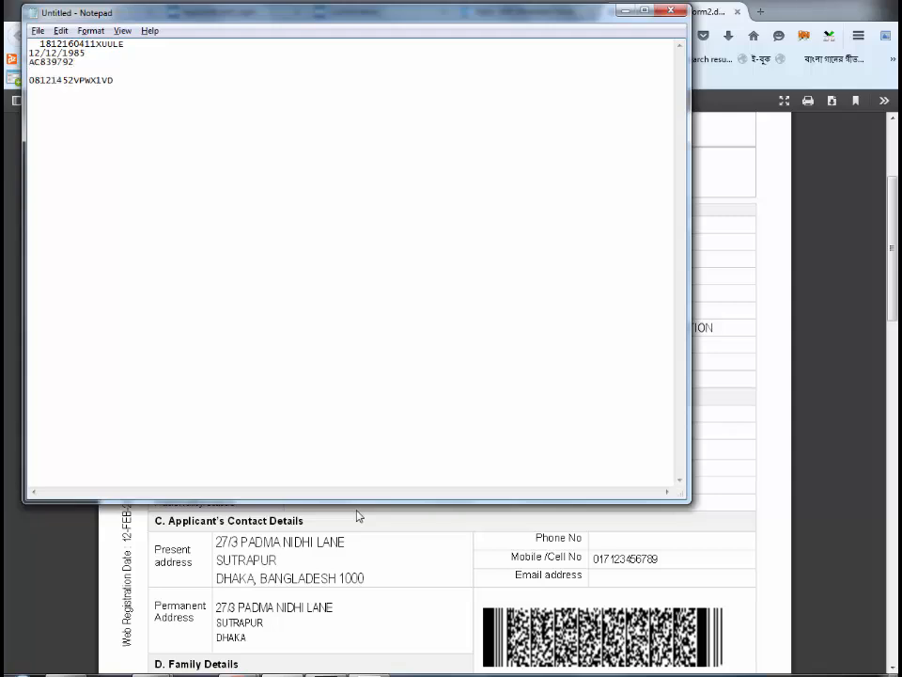
{"action": "key", "text": "alt+Tab"}
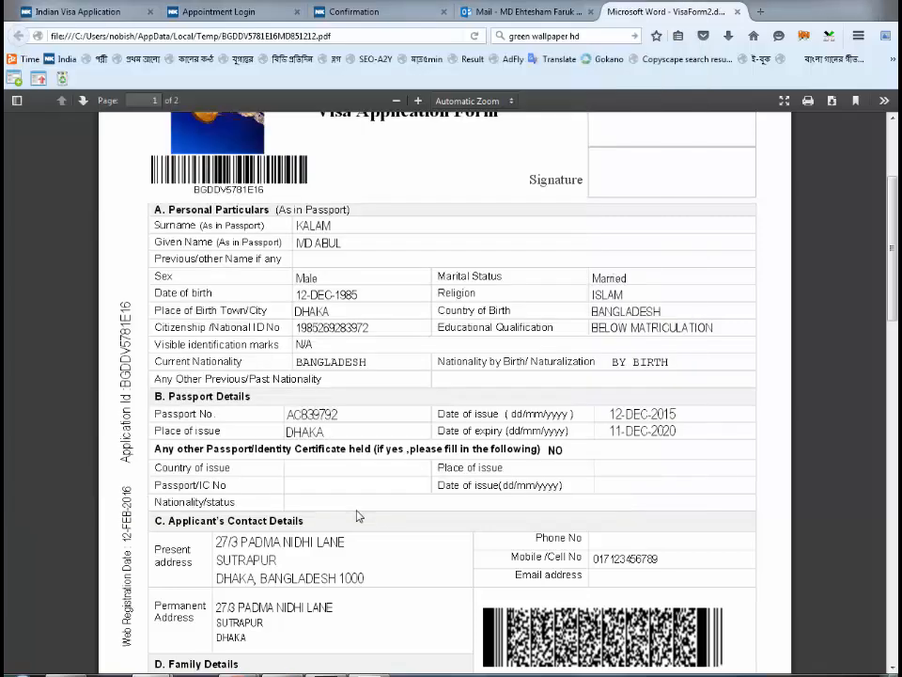
{"action": "key", "text": "ctrl+shift+Tab"}
{"action": "key", "text": "ctrl+shift+Tab"}
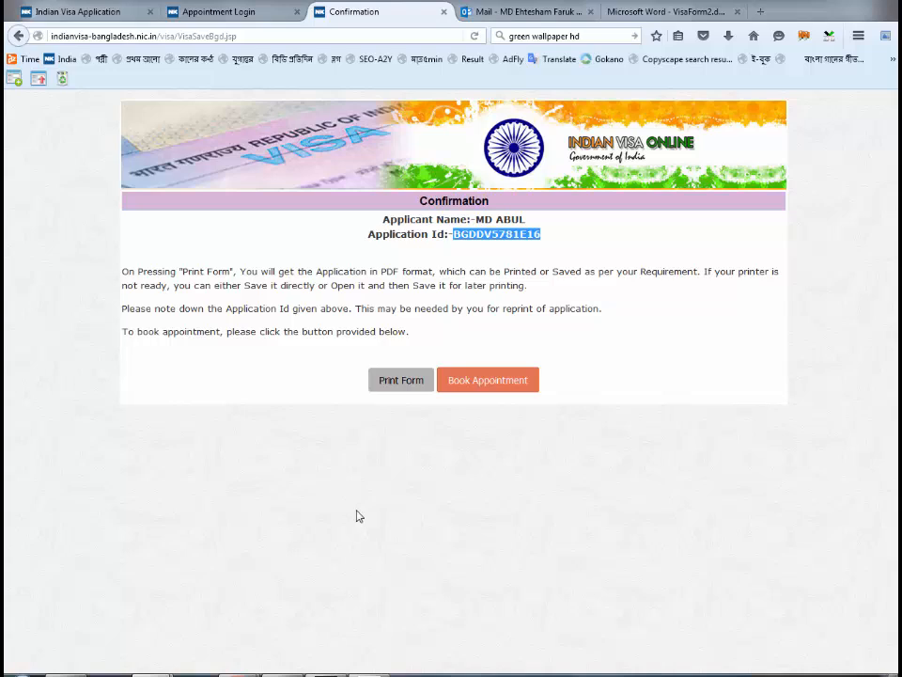
- Insert a blank line in the notes and cut the old code from the first line
{"action": "key", "text": "alt+Tab"}
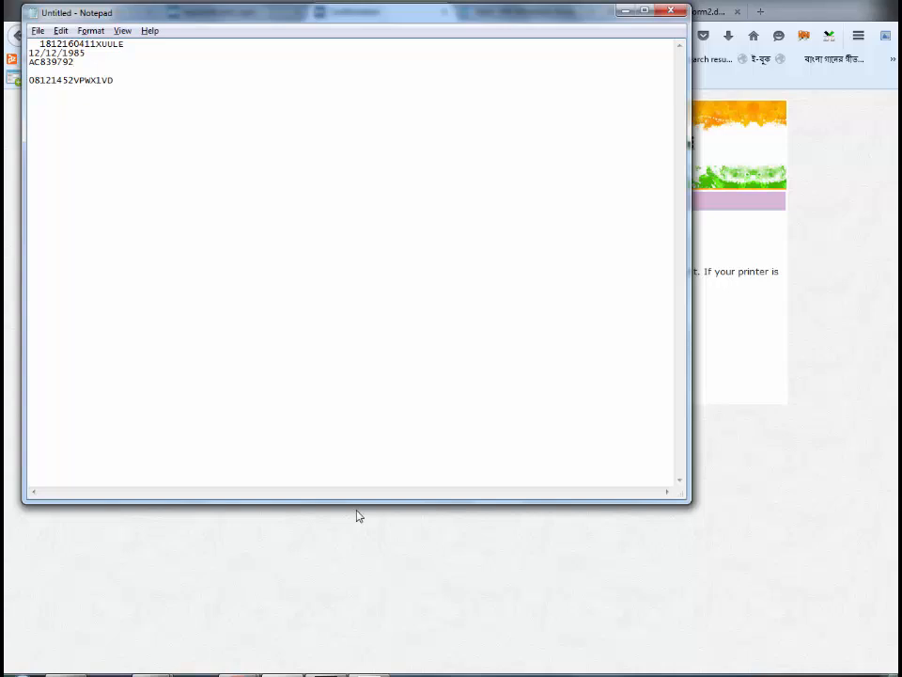
{"action": "key", "text": "Return"}
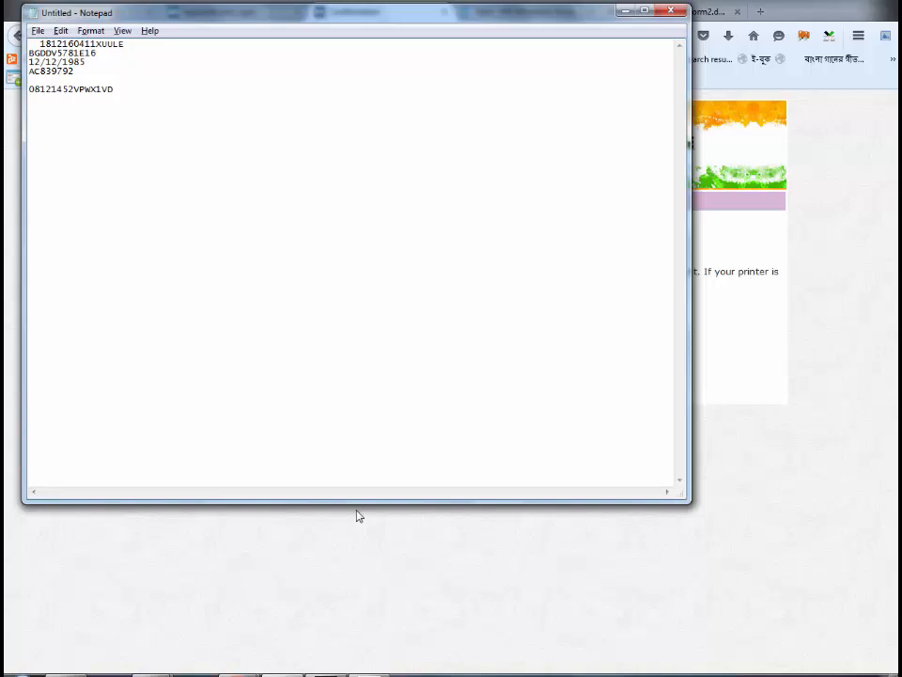
{"action": "double_click", "coordinate": [82, 44]}
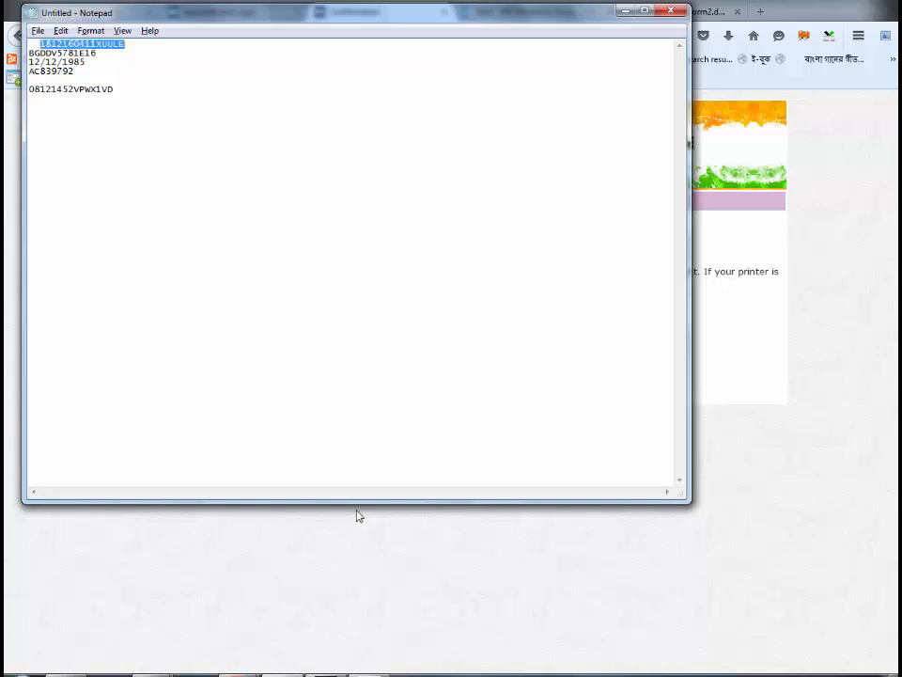
{"action": "key", "text": "ctrl+x"}
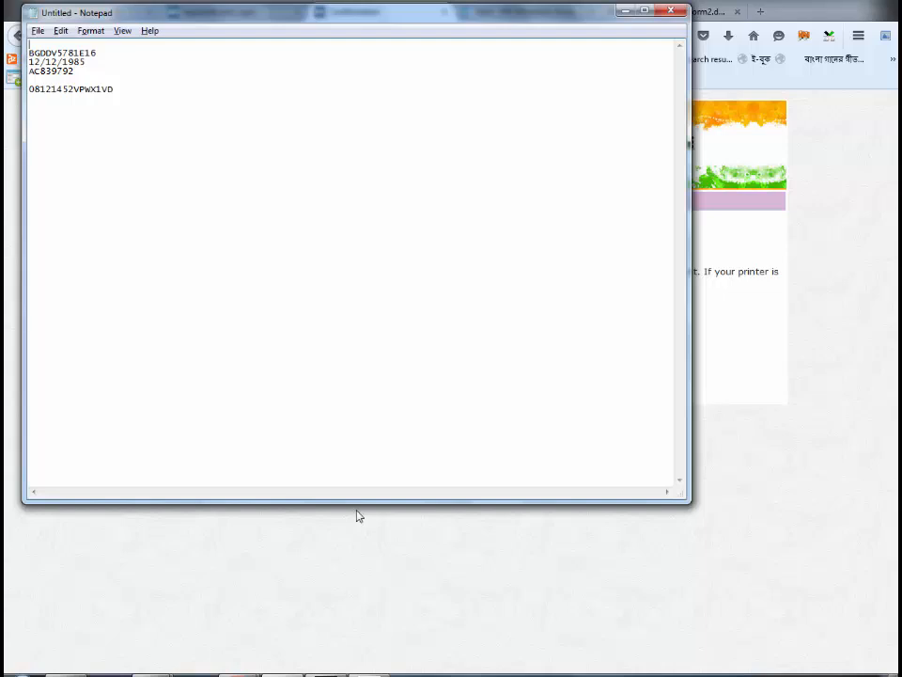
- Copy the applicant name from the Confirmation page onto the first line of the notes
{"action": "key", "text": "alt+Tab"}
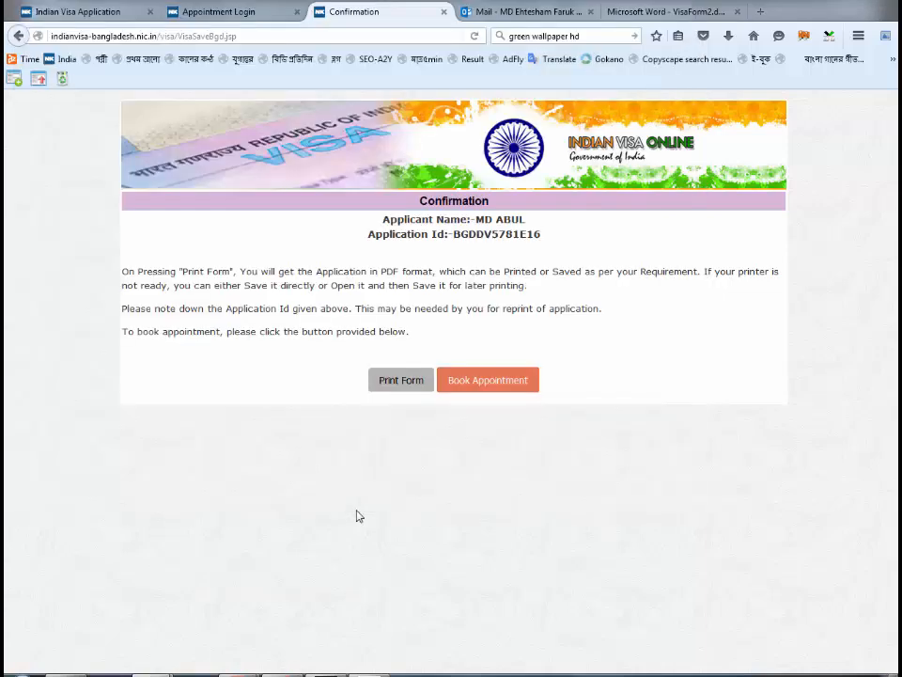
{"action": "key", "text": "ctrl+shift+Right"}
{"action": "key", "text": "ctrl+shift+Right"}
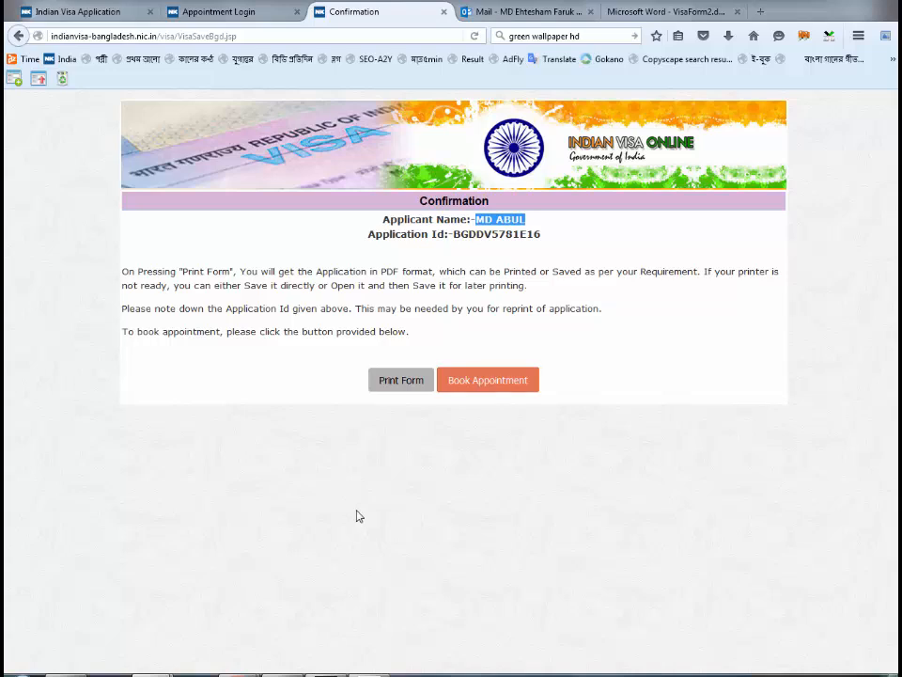
{"action": "key", "text": "alt+Tab"}
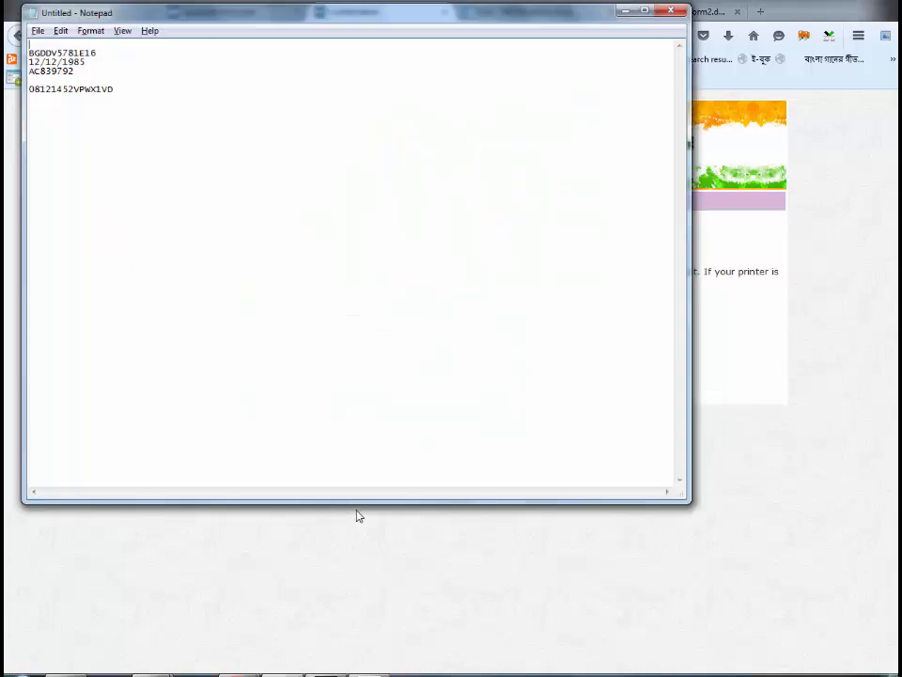
{"action": "key", "text": "ctrl+v"}
{"action": "key", "text": "Home"}
{"action": "key", "text": "shift+End"}
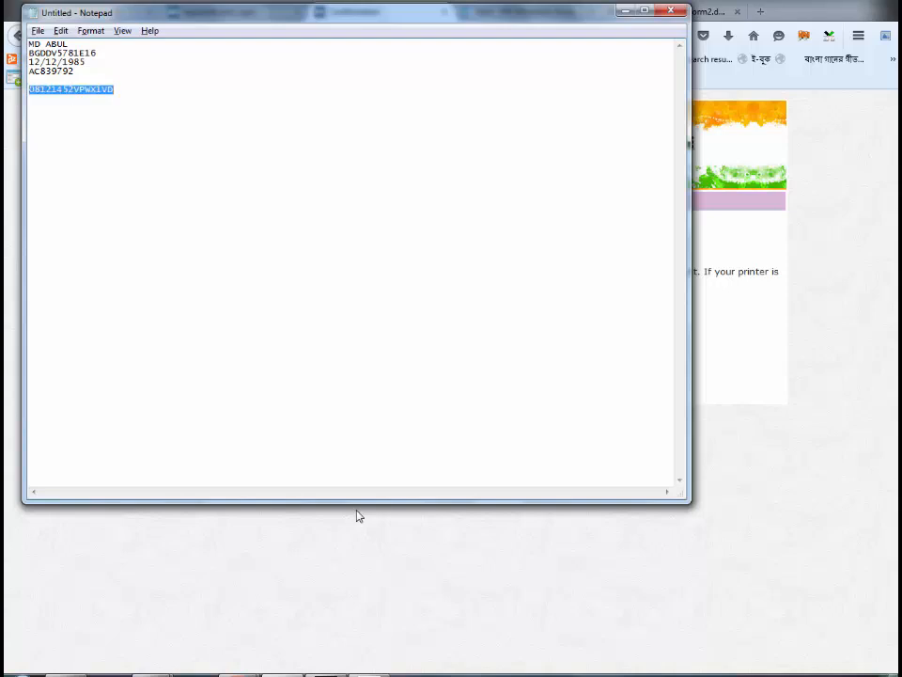
{"action": "key", "text": "alt+Tab"}
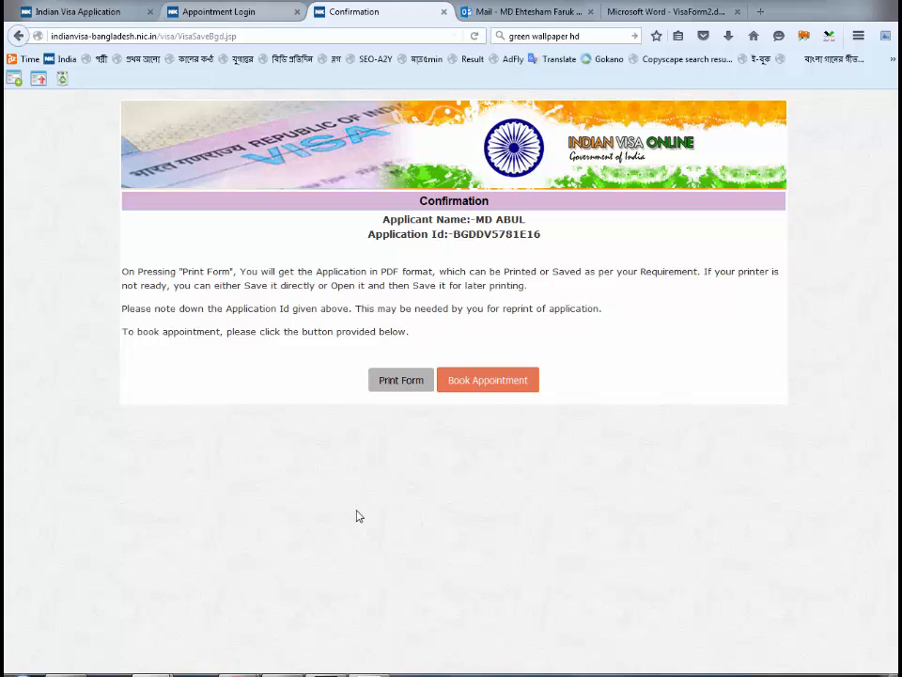
- Cycle through the Firefox tabs and stop on the Appointment Login tab
{"action": "key", "text": "ctrl+shift+Tab"}
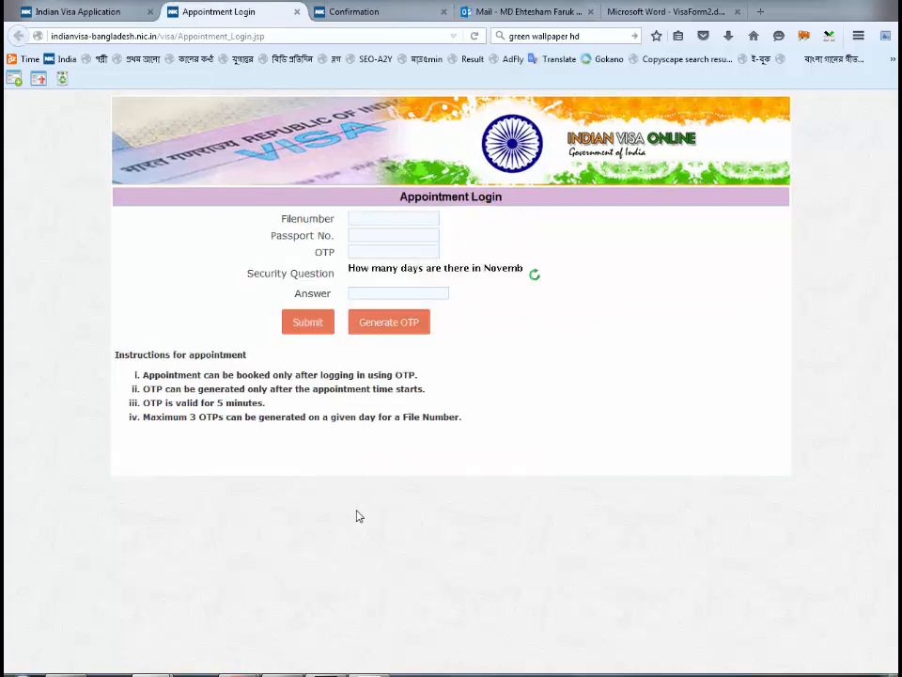
{"action": "key", "text": "ctrl+Tab"}
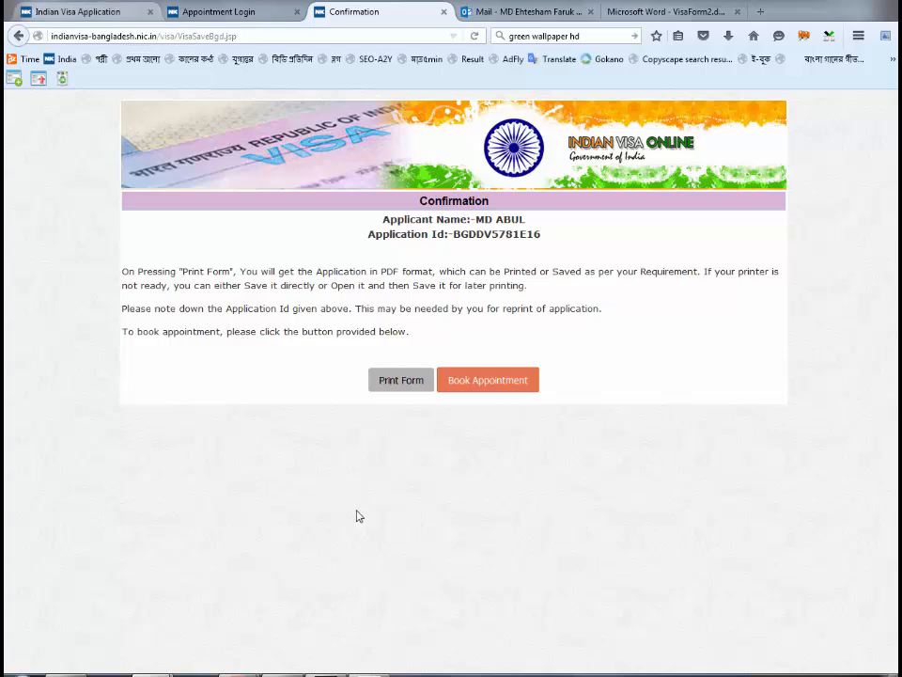
{"action": "key", "text": "ctrl+1"}
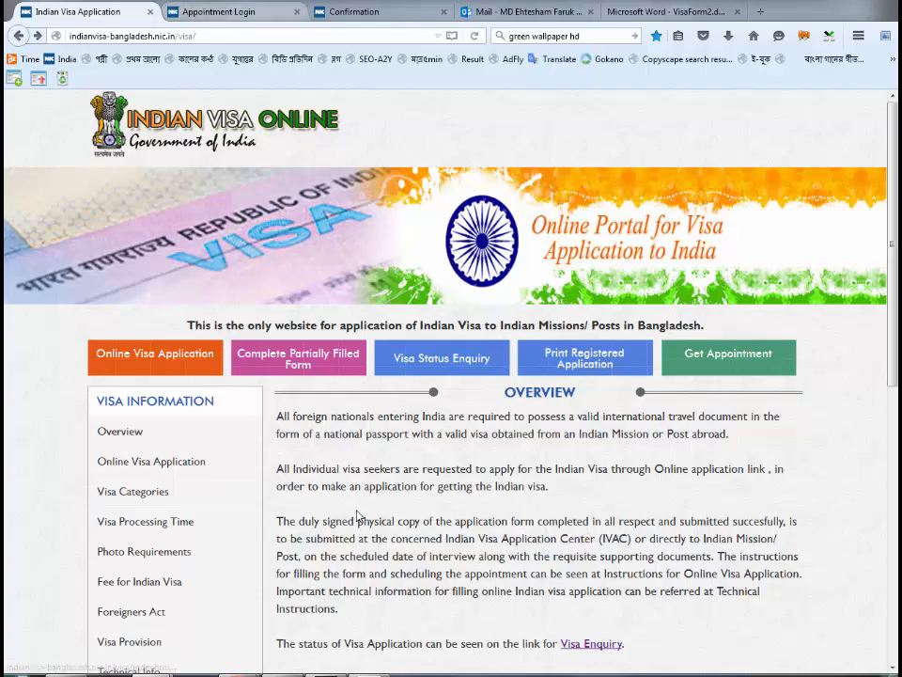
{"action": "key", "text": "ctrl+Tab"}
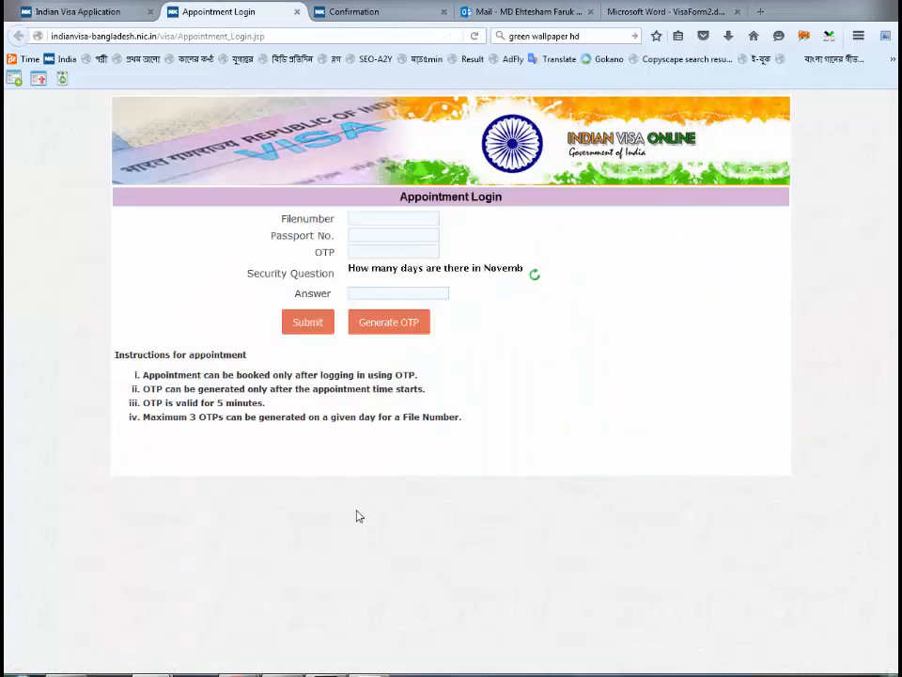